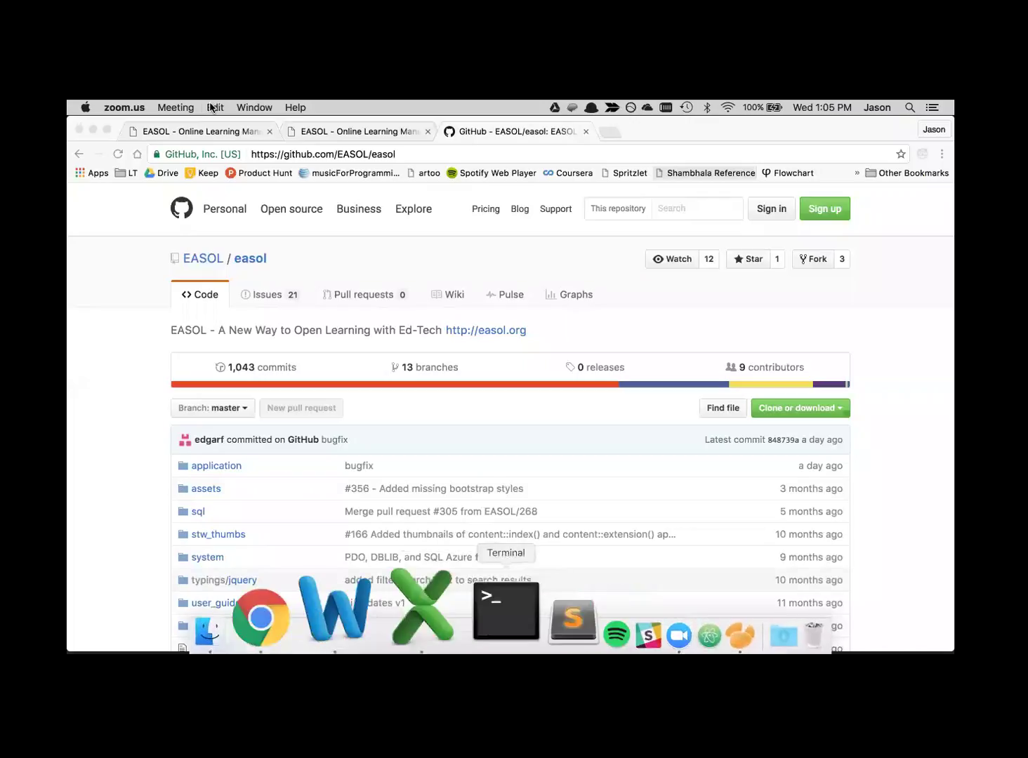
# Switch from the GitHub repository back to the EASOL Login page tab.
pyautogui.click(197, 131)
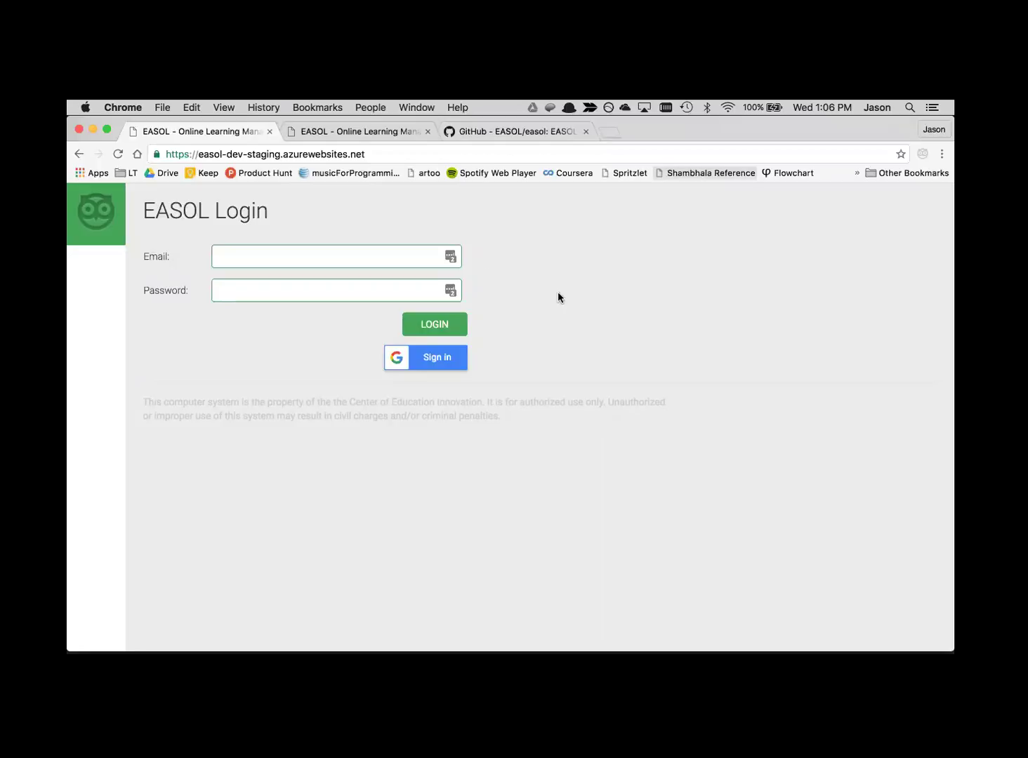
# Autofill the saved staging account's credentials and log in to EASOL.
pyautogui.click(274, 251)
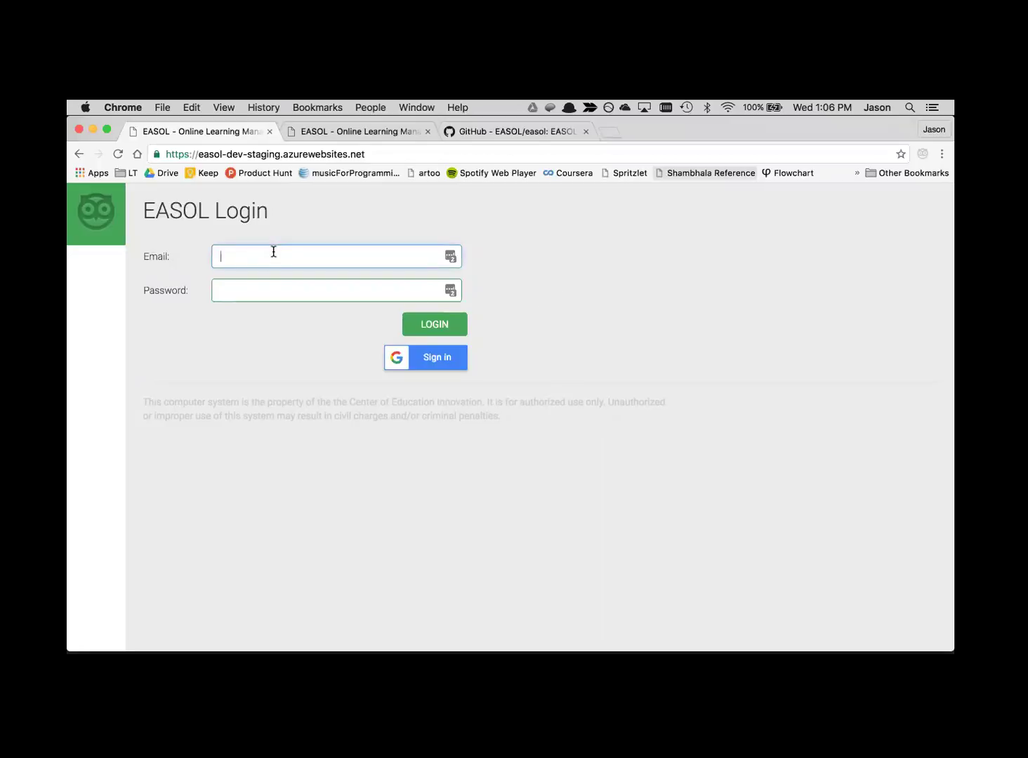
pyautogui.click(445, 257)
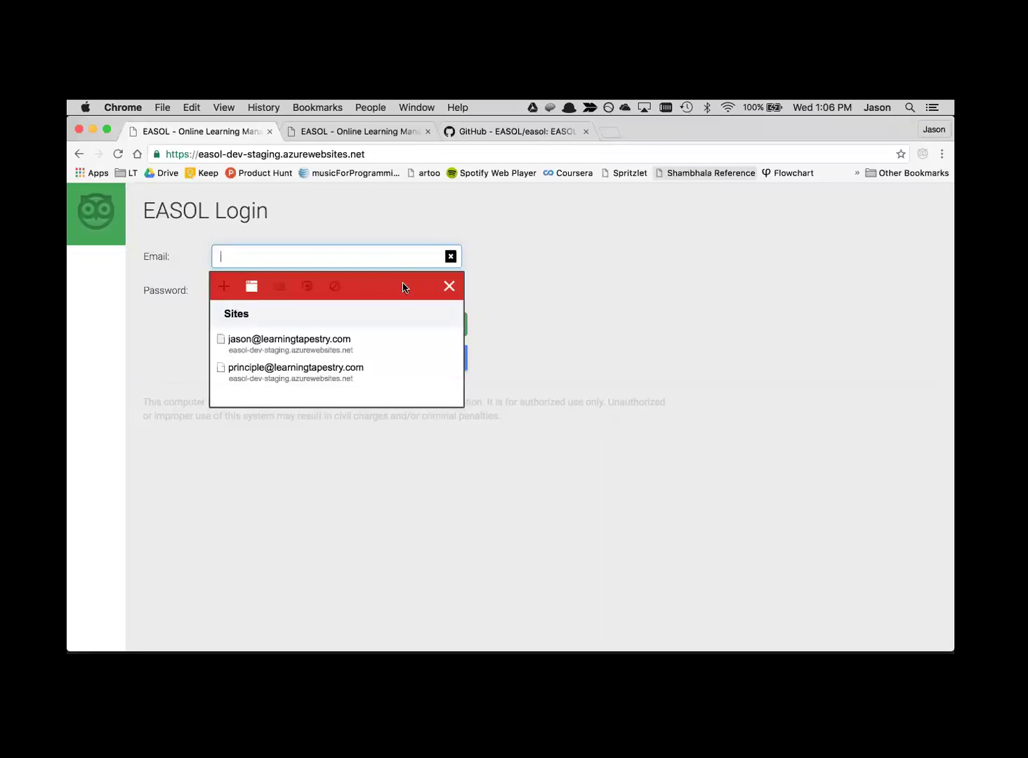
pyautogui.click(304, 342)
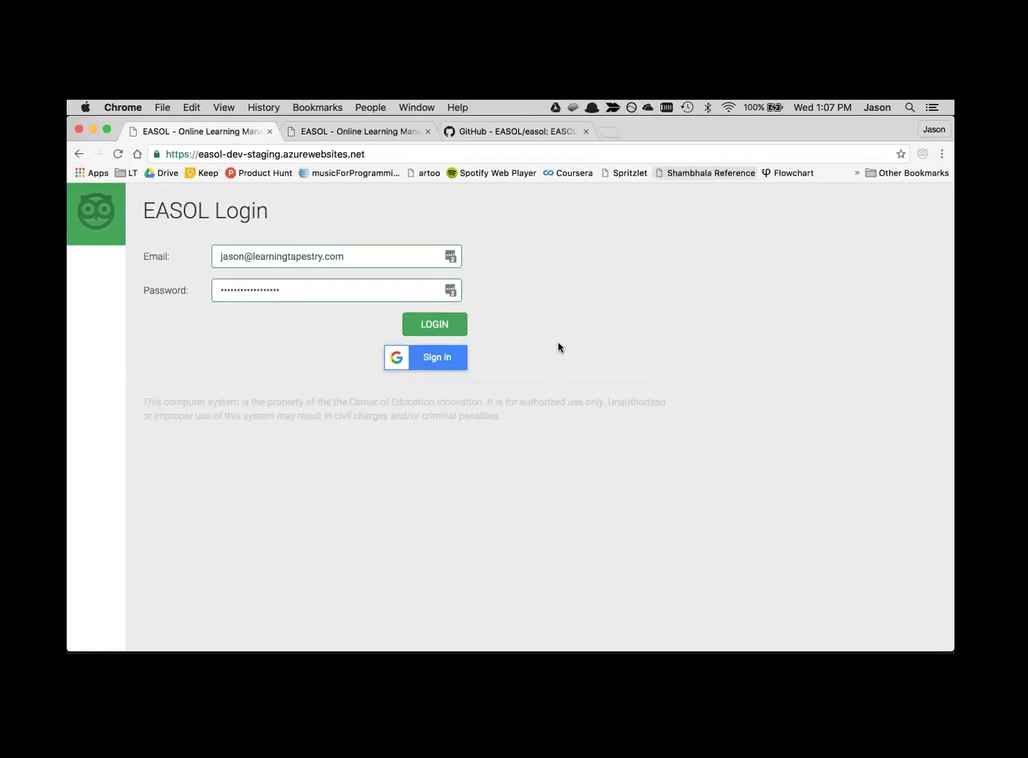
pyautogui.click(438, 324)
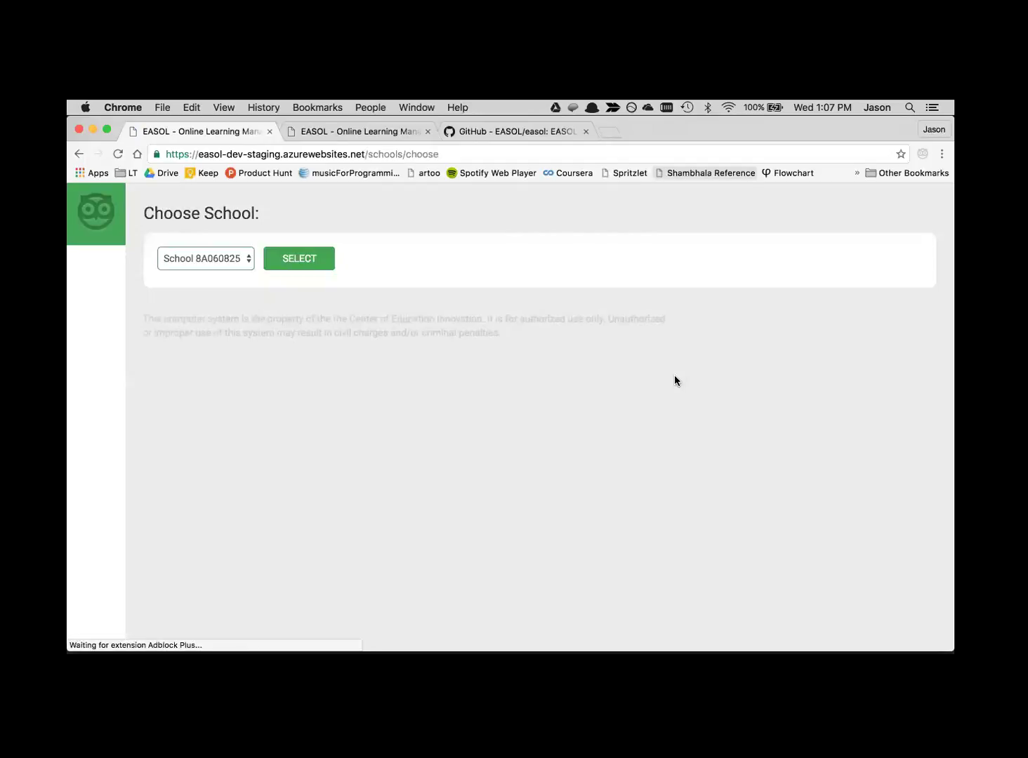
# Keep School 8A060825 selected in the school list and confirm it.
pyautogui.click(222, 260)
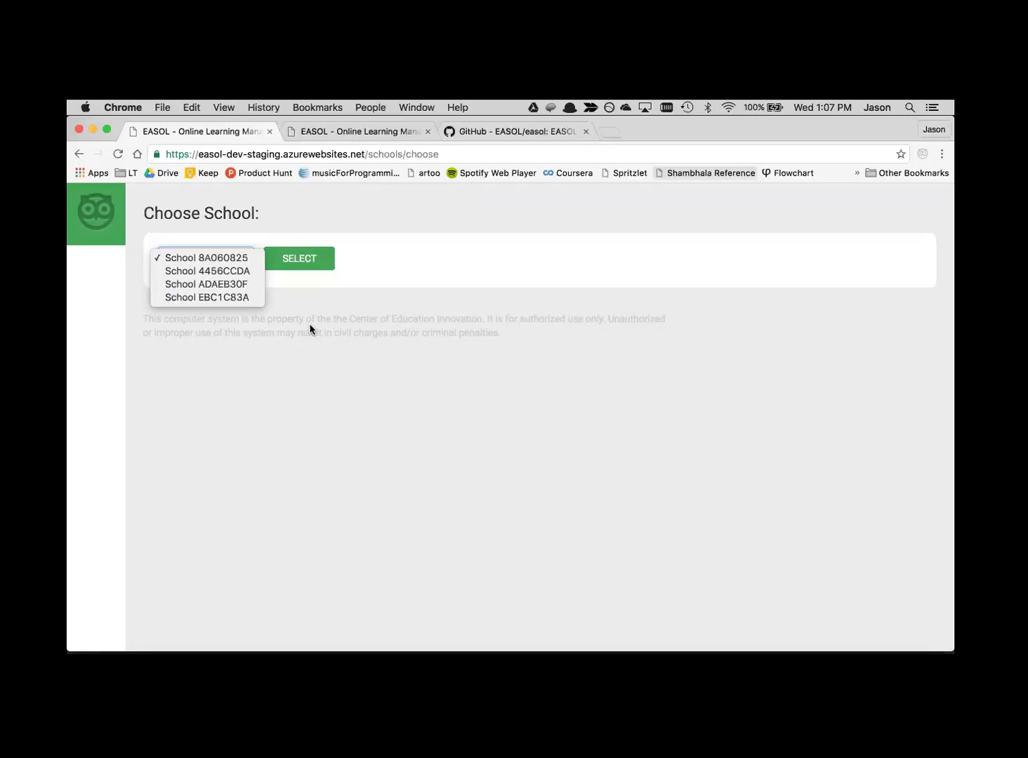
pyautogui.click(229, 258)
pyautogui.click(294, 259)
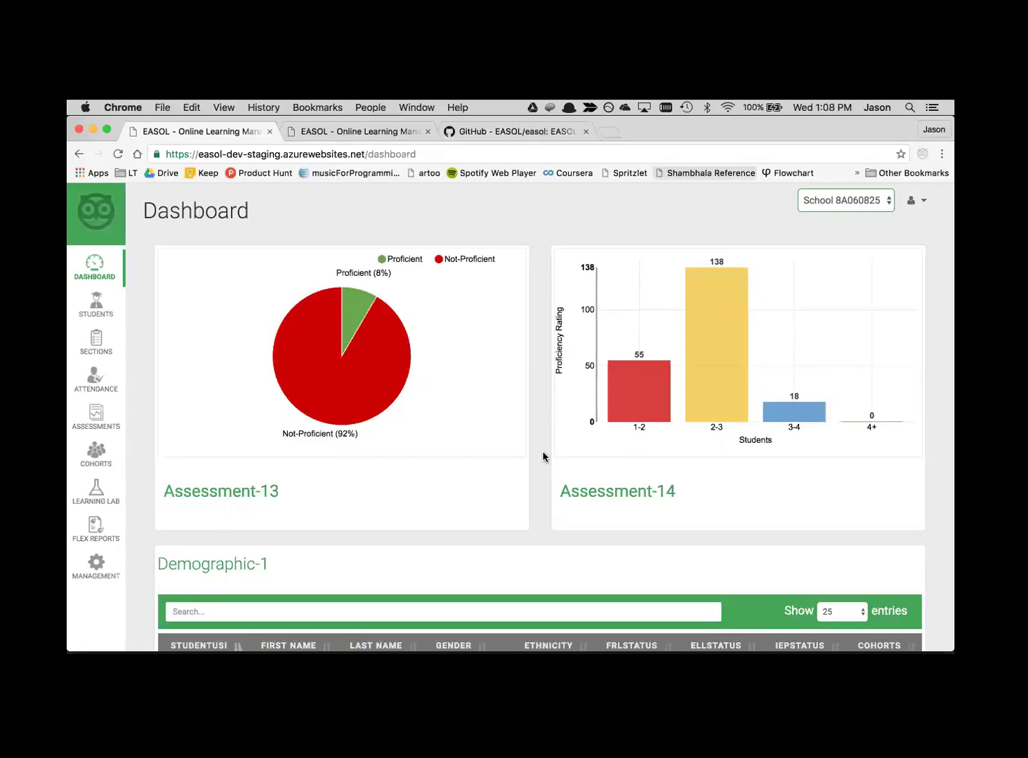
pyautogui.scroll(-1, 542, 451)
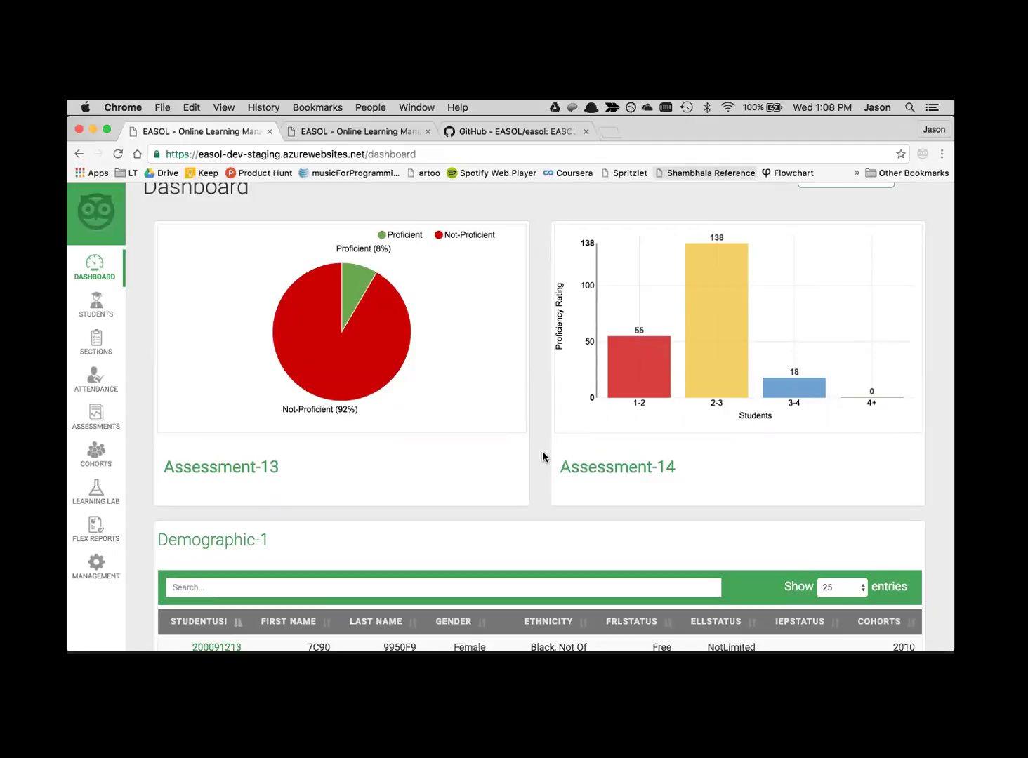
pyautogui.scroll(-4, 543, 452)
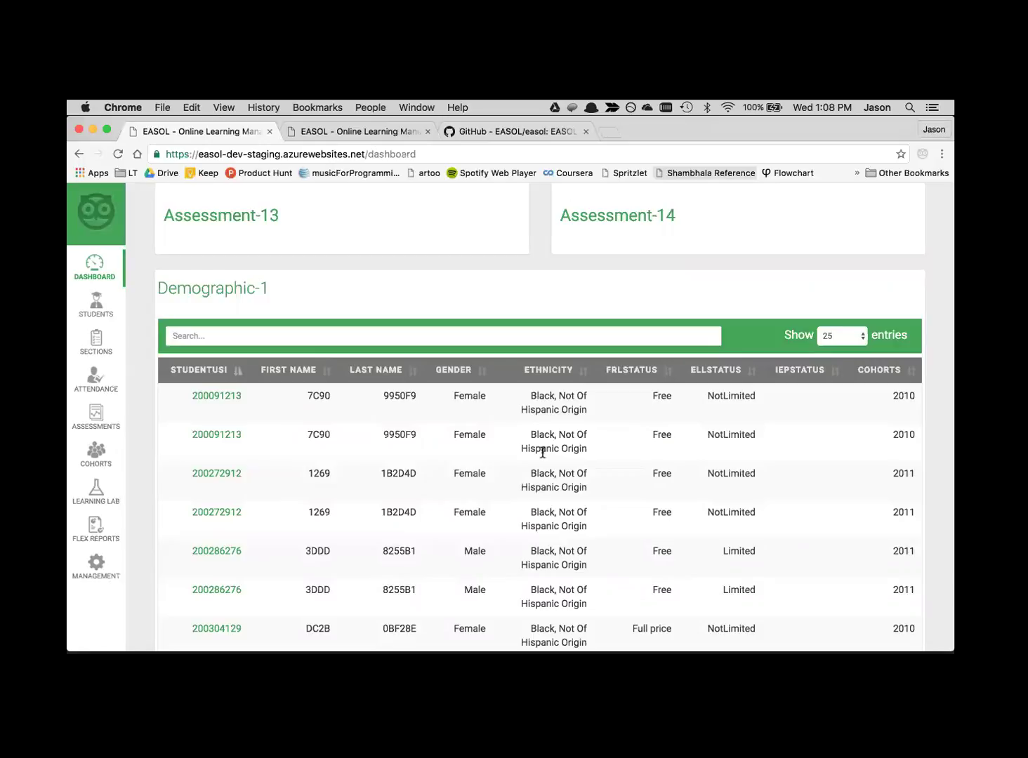
pyautogui.scroll(5, 542, 453)
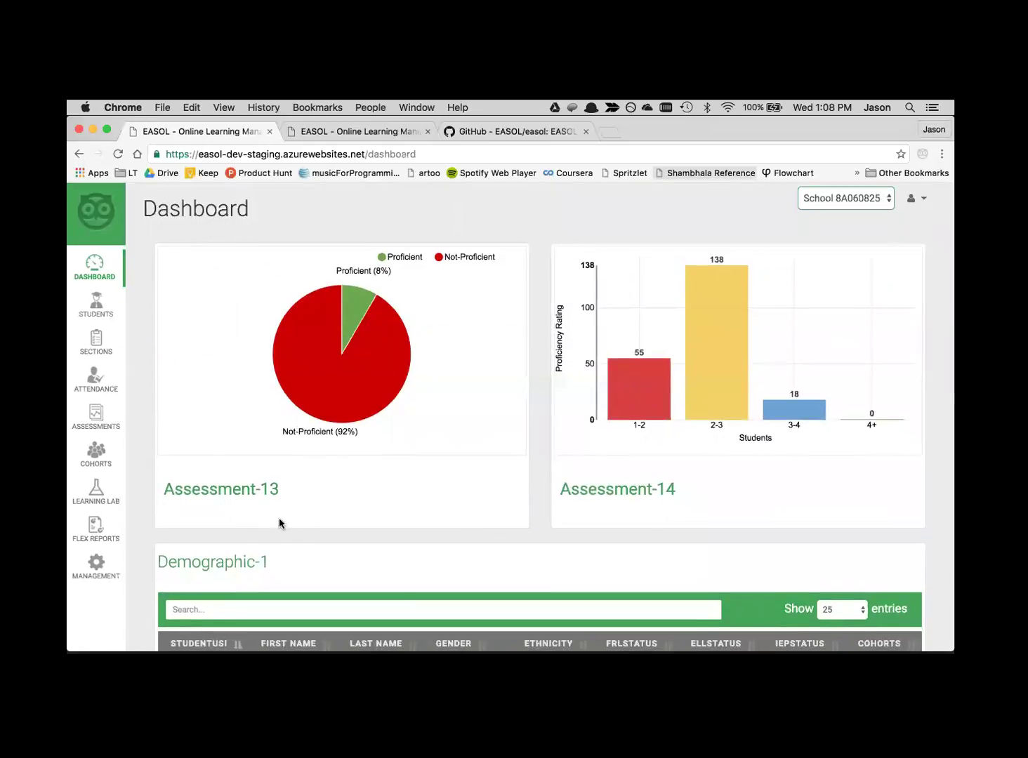
pyautogui.scroll(-5, 560, 509)
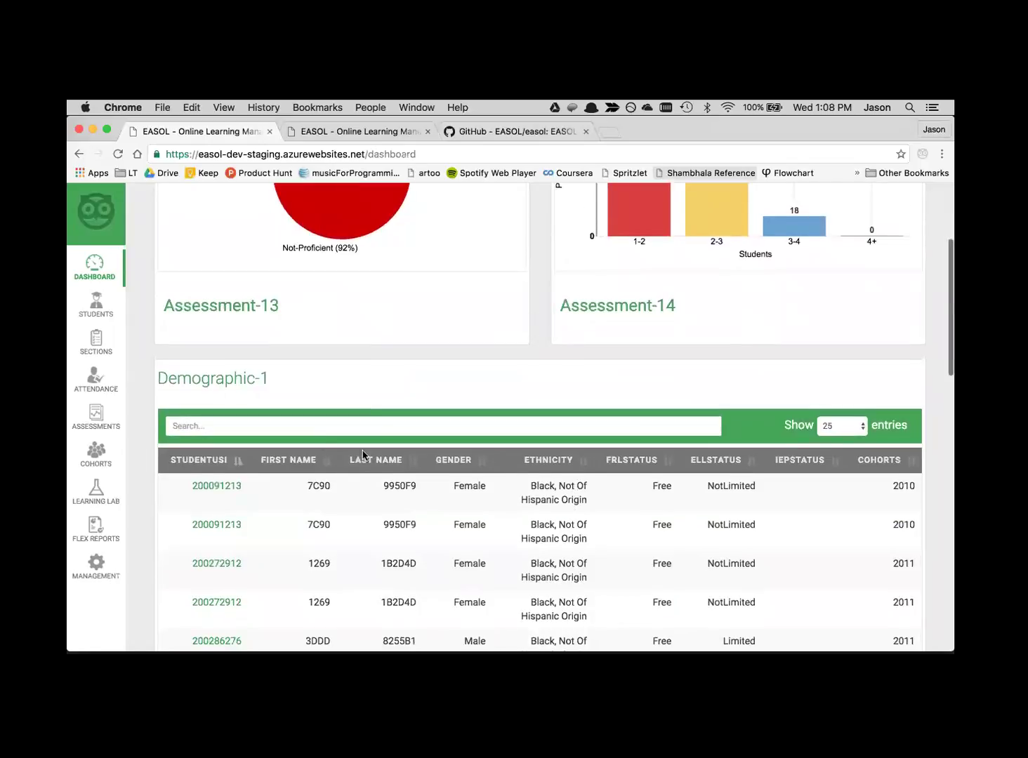
# Search the Demographic-1 table for 790, leaving 9 of 861 entries.
pyautogui.click(292, 426)
pyautogui.write('Jame')
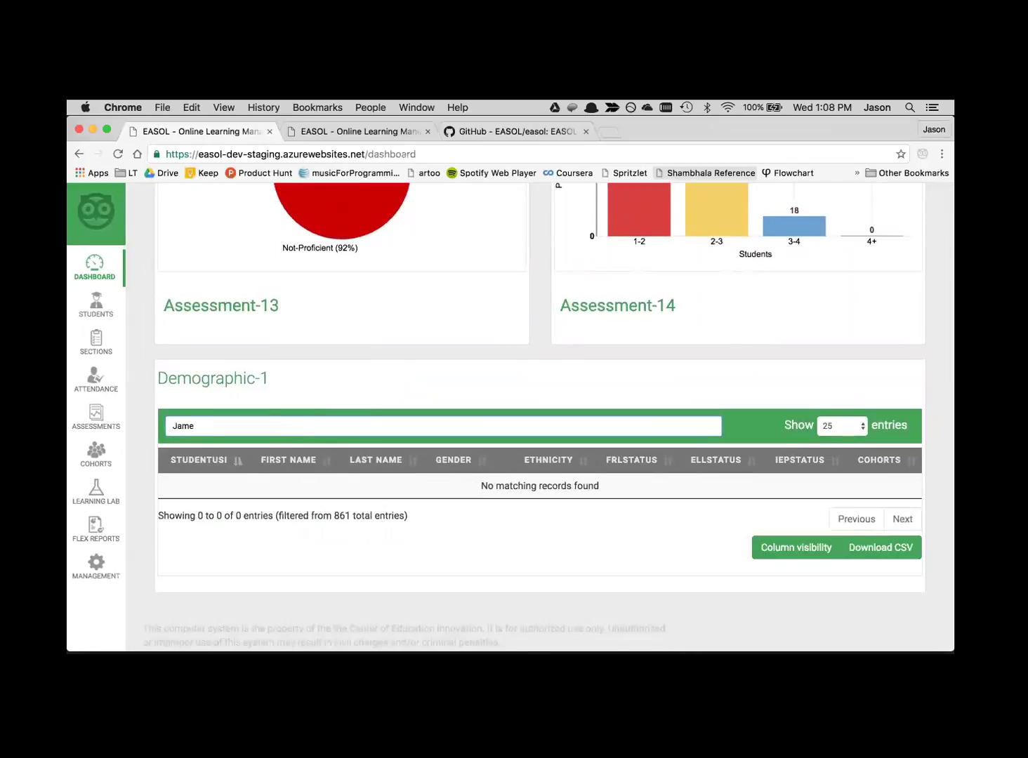
pyautogui.press('BackSpace')
pyautogui.press('BackSpace')
pyautogui.press('BackSpace')
pyautogui.press('BackSpace')
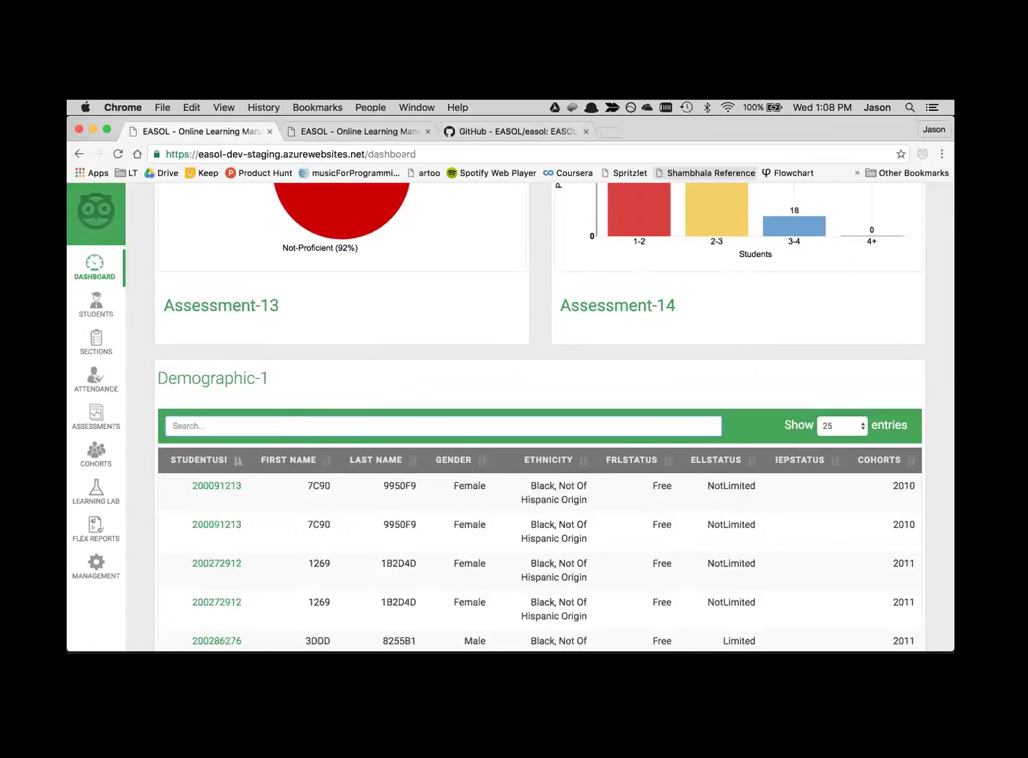
pyautogui.write('790')
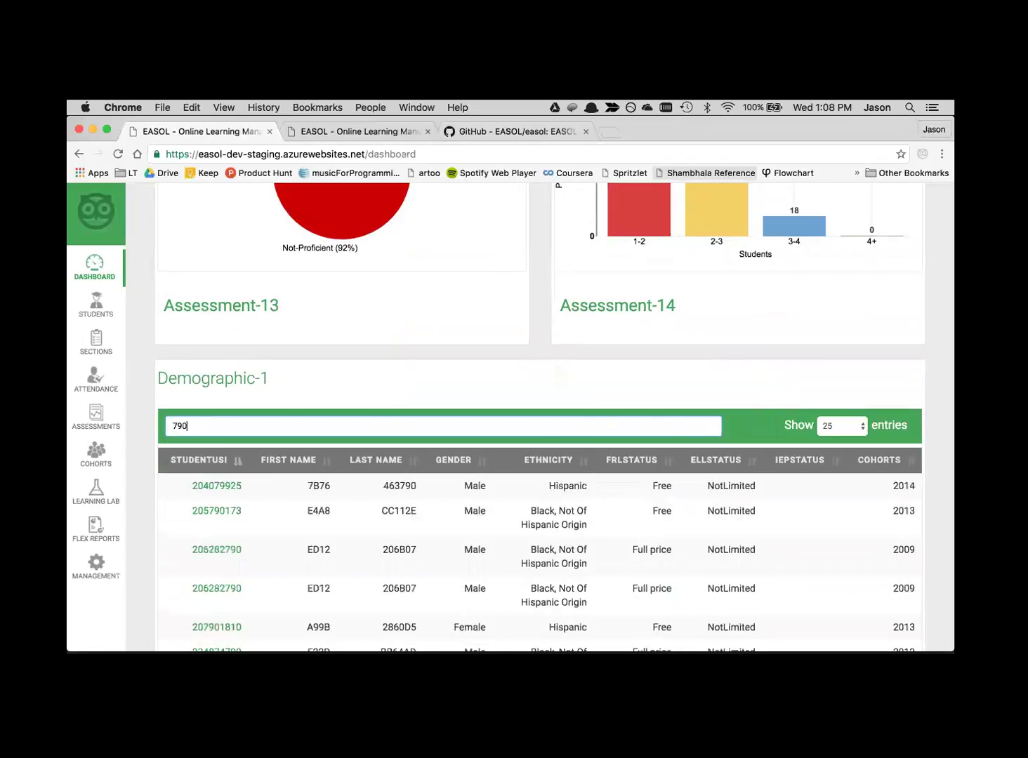
pyautogui.scroll(-3, 415, 448)
pyautogui.scroll(4, 465, 462)
pyautogui.scroll(-3, 466, 462)
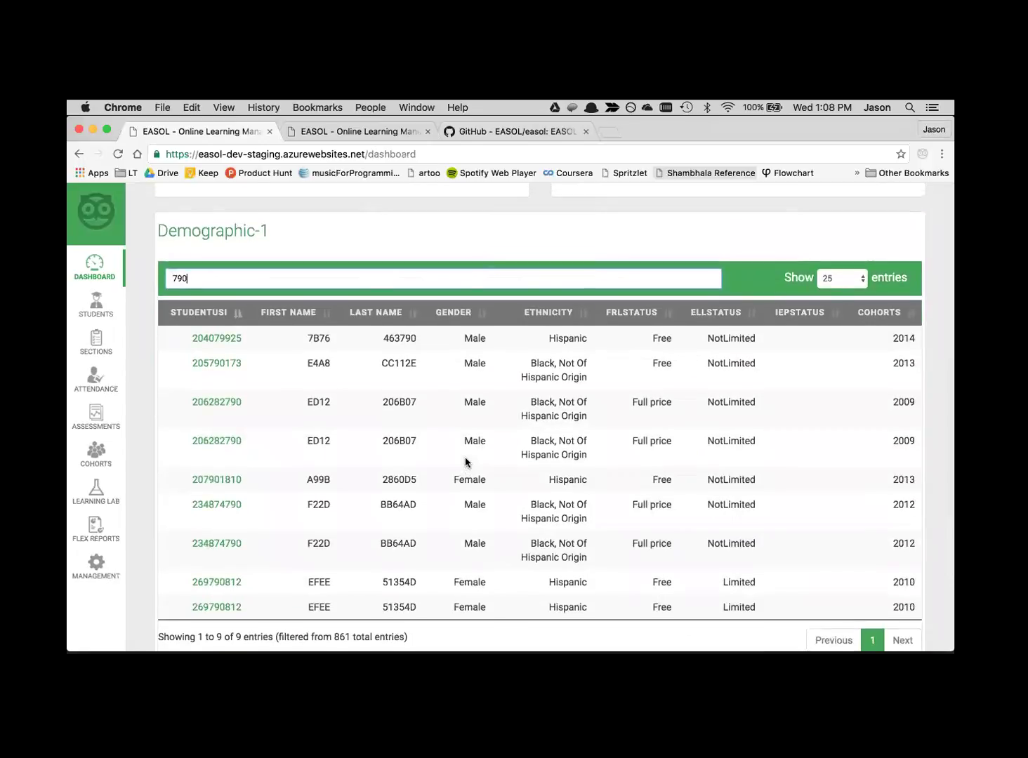
pyautogui.scroll(-2, 465, 462)
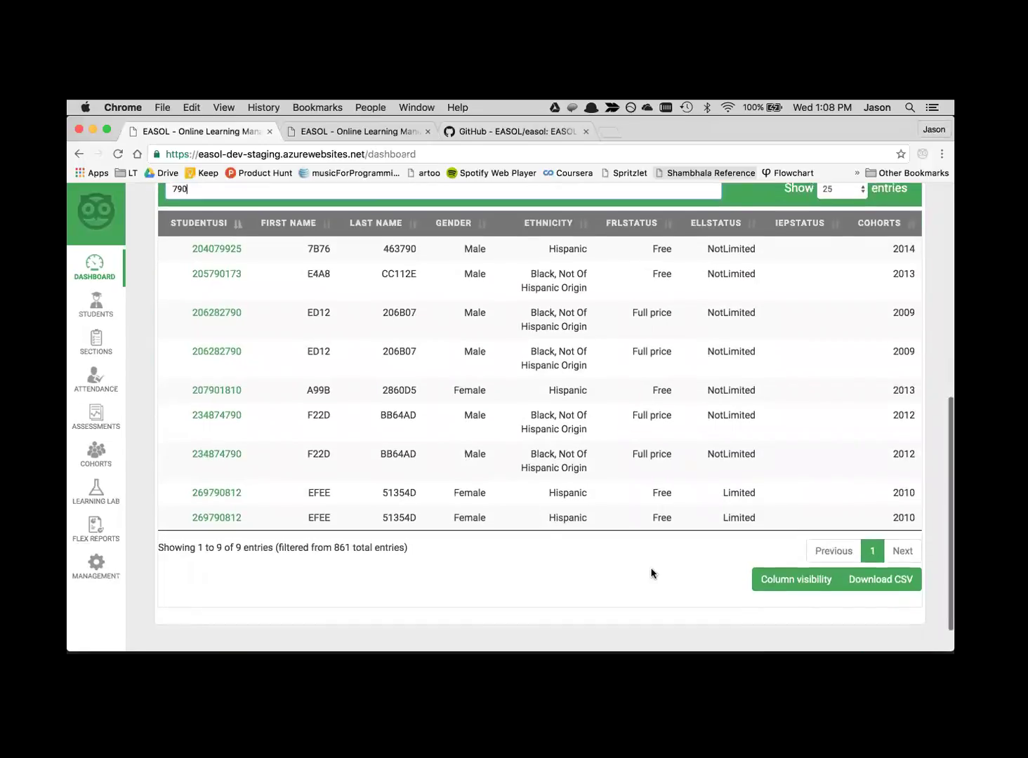
# Download the filtered Demographic-1 students as a CSV file.
pyautogui.click(909, 583)
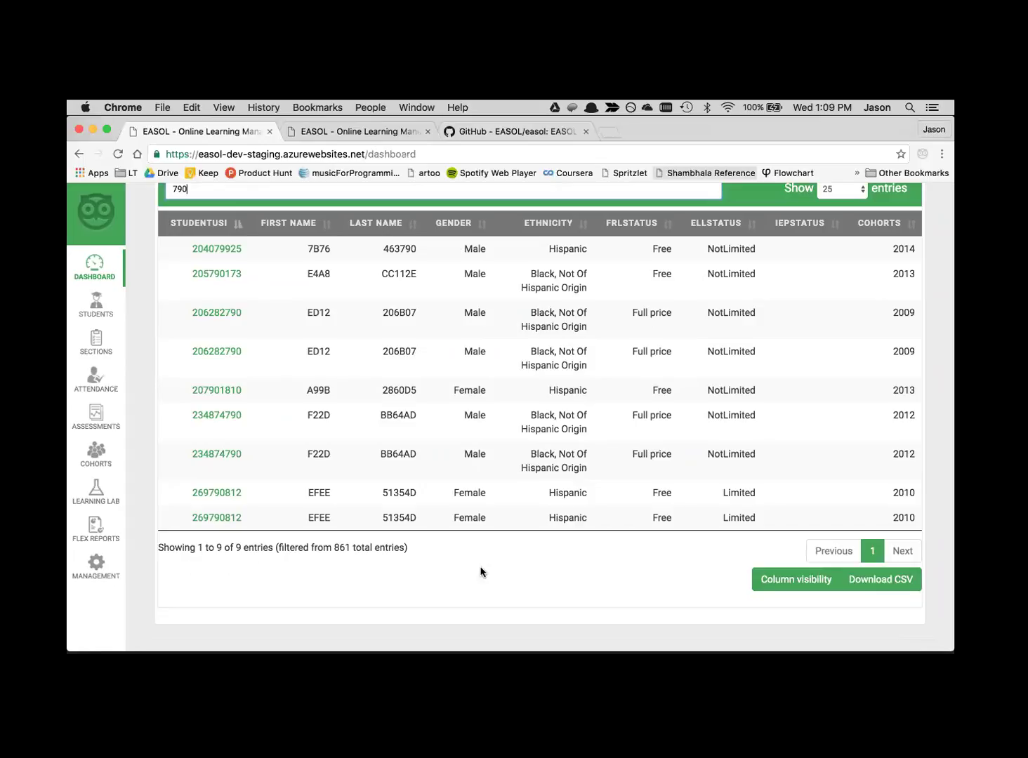
pyautogui.scroll(4, 480, 572)
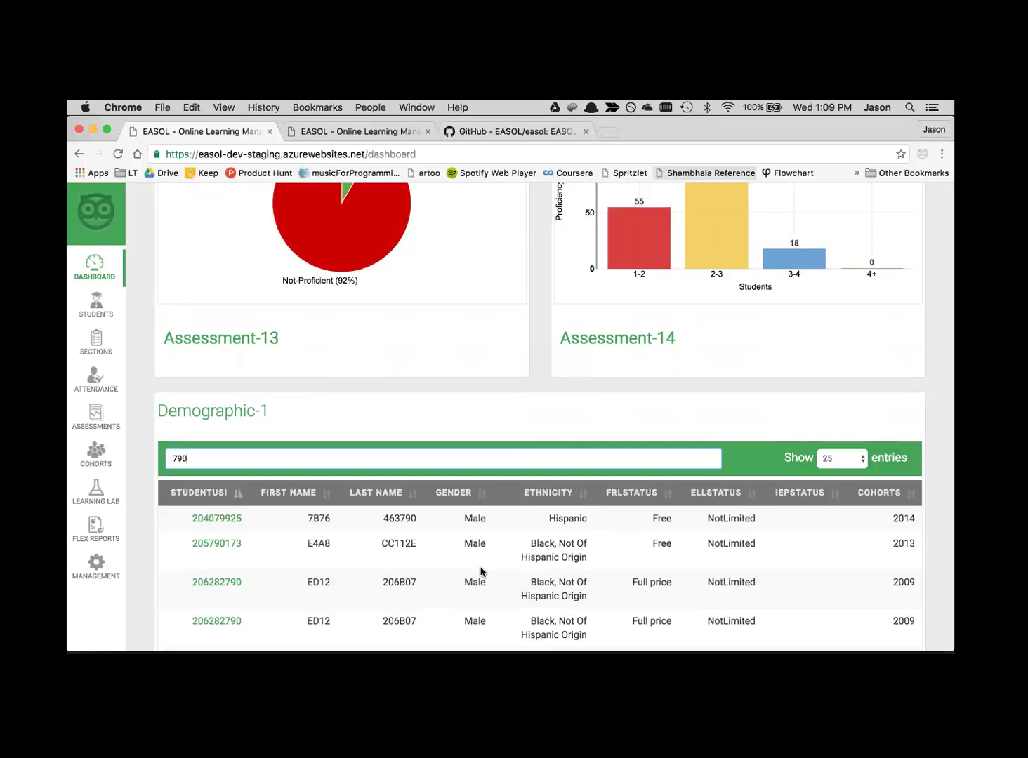
pyautogui.scroll(4, 482, 572)
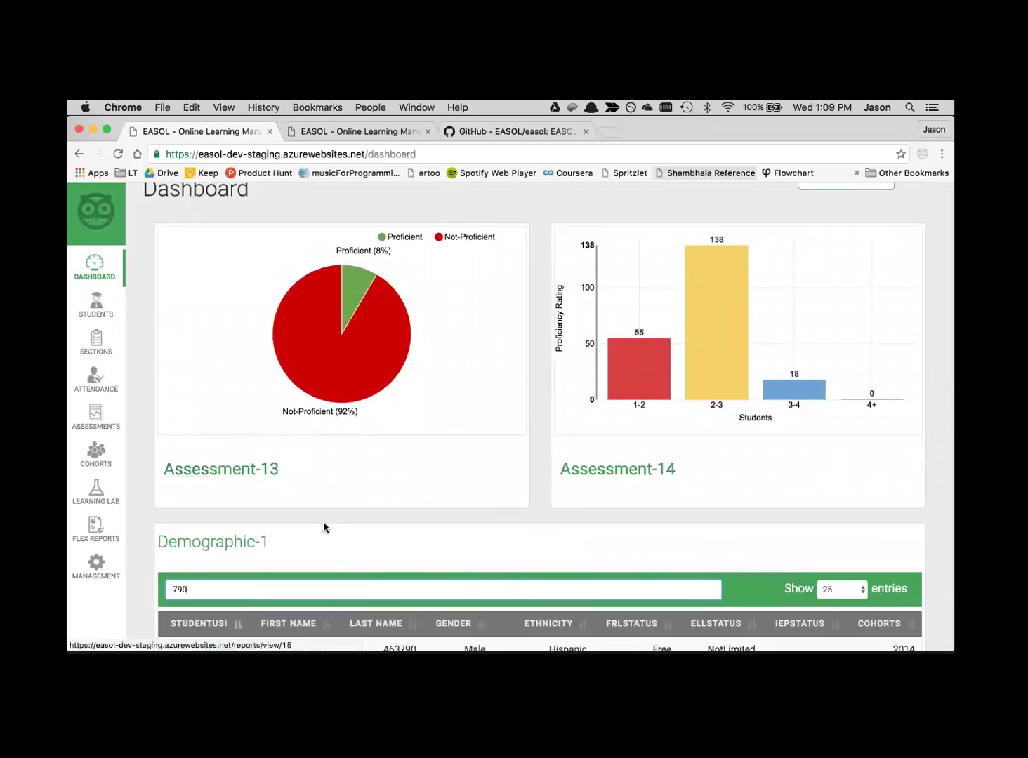
# Open the Assessment-13 report and look over its 8% Proficient pie chart and scores table.
pyautogui.click(245, 477)
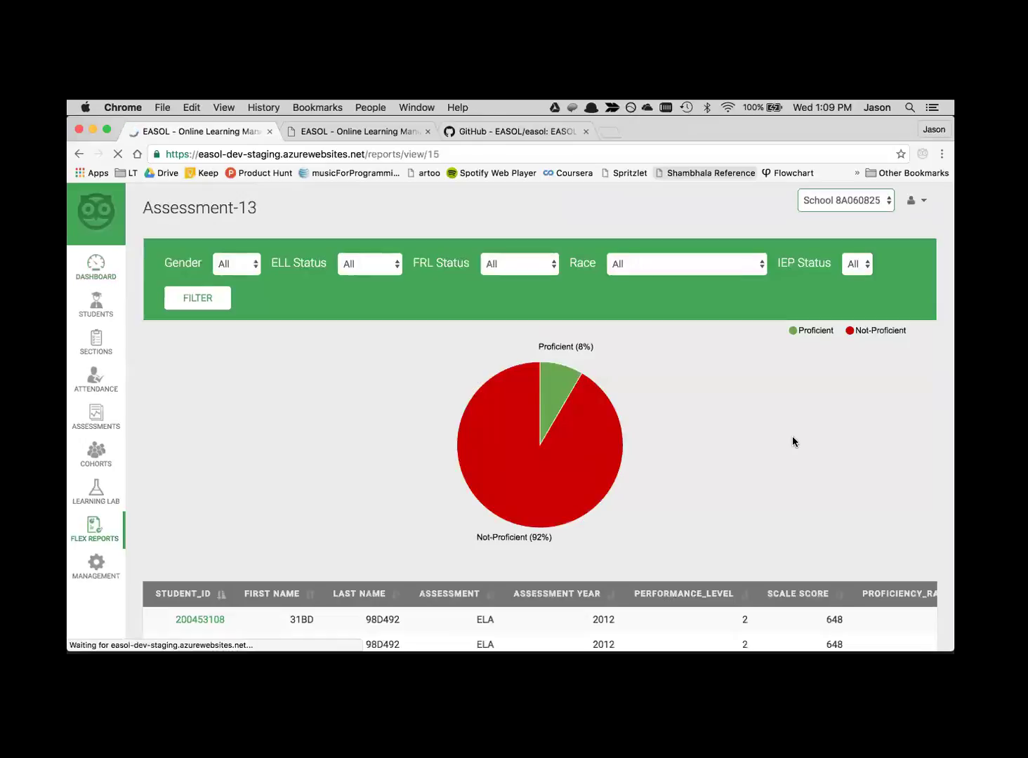
pyautogui.scroll(-1, 792, 436)
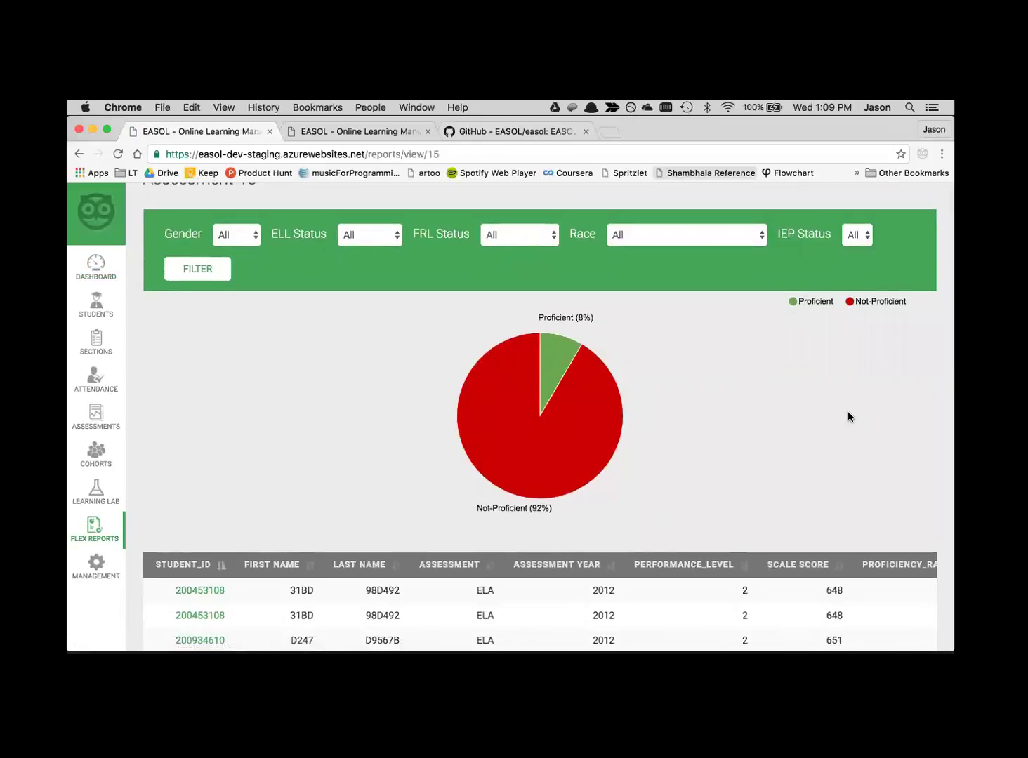
pyautogui.scroll(-3, 847, 416)
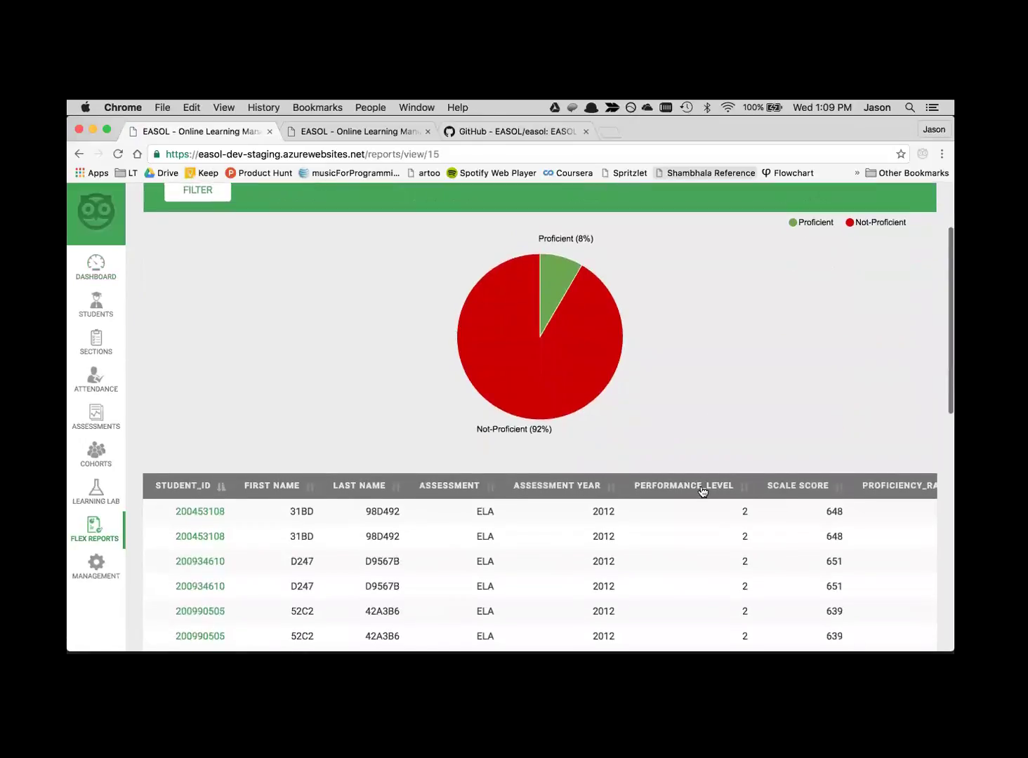
pyautogui.scroll(-3, 702, 491)
pyautogui.scroll(3, 736, 469)
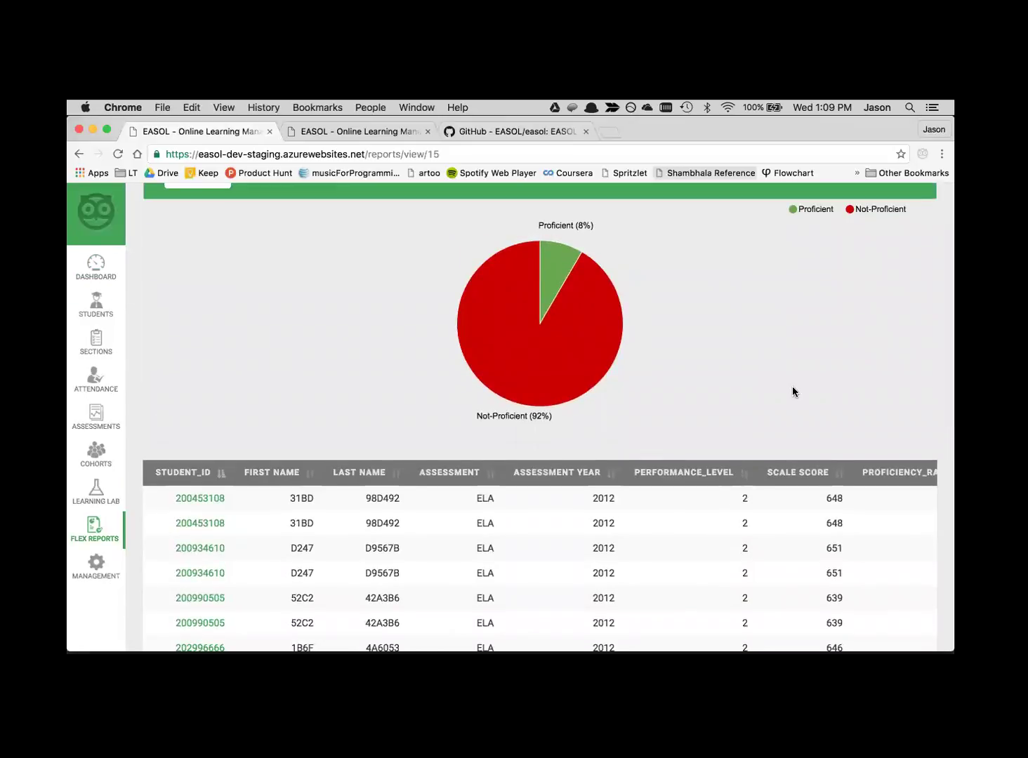
pyautogui.scroll(3, 792, 392)
pyautogui.scroll(-3, 788, 452)
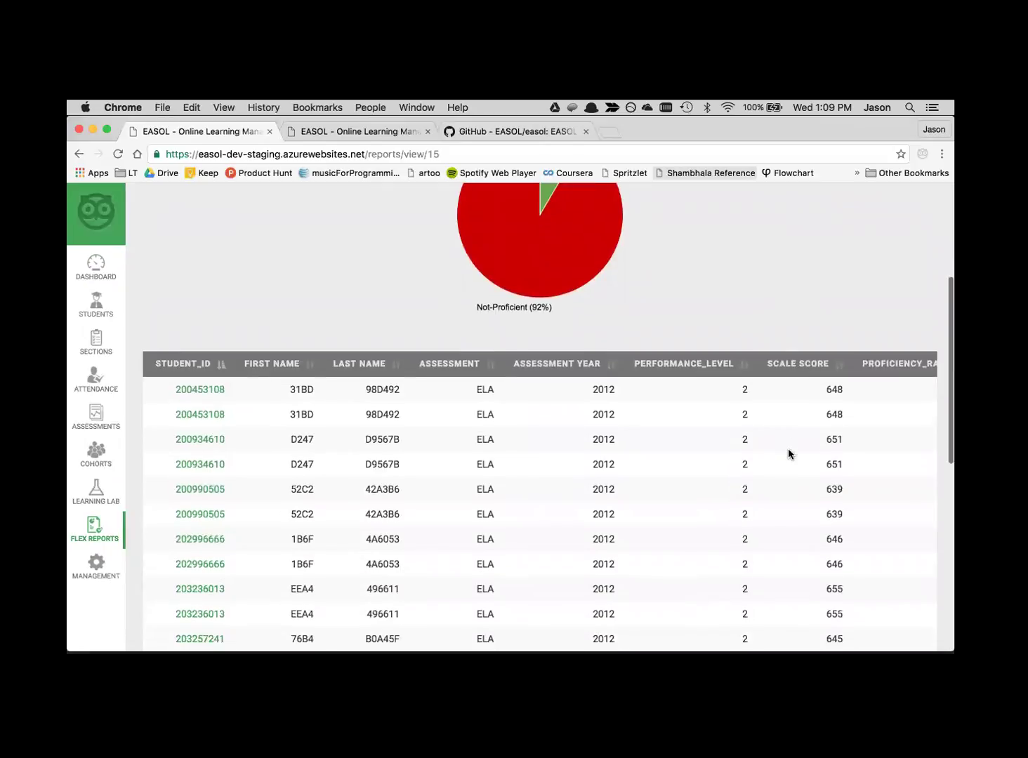
pyautogui.scroll(3, 771, 386)
pyautogui.scroll(1, 771, 388)
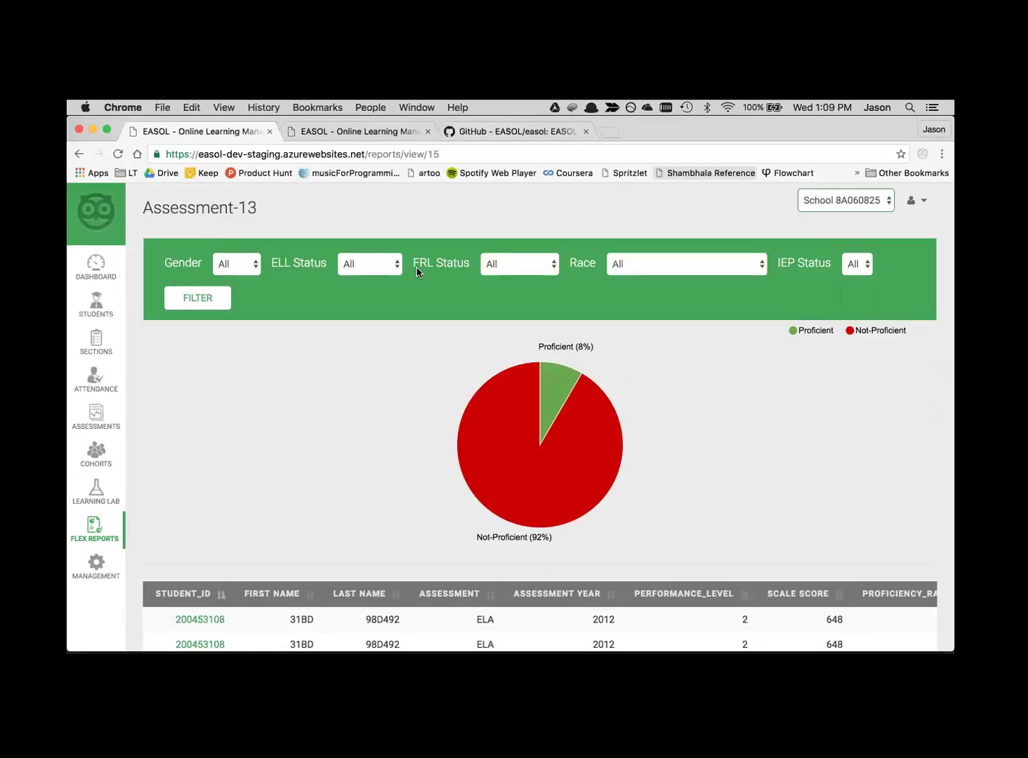
# Filter Assessment-13 to male students only and review the results.
pyautogui.click(238, 264)
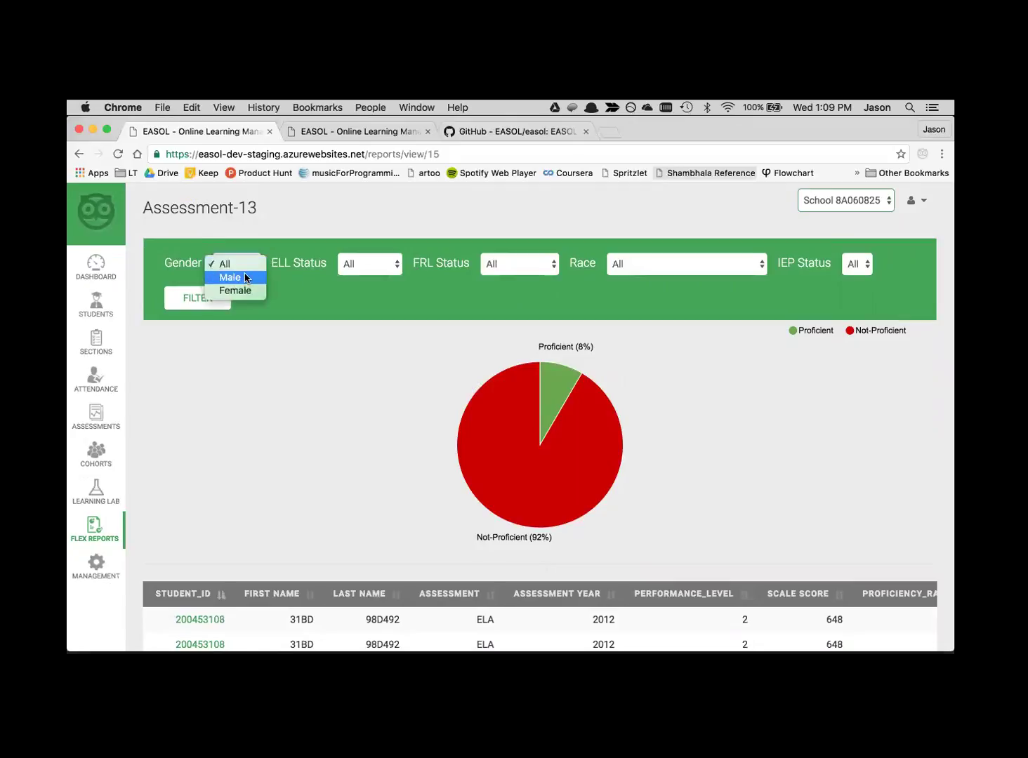
pyautogui.click(242, 277)
pyautogui.click(212, 298)
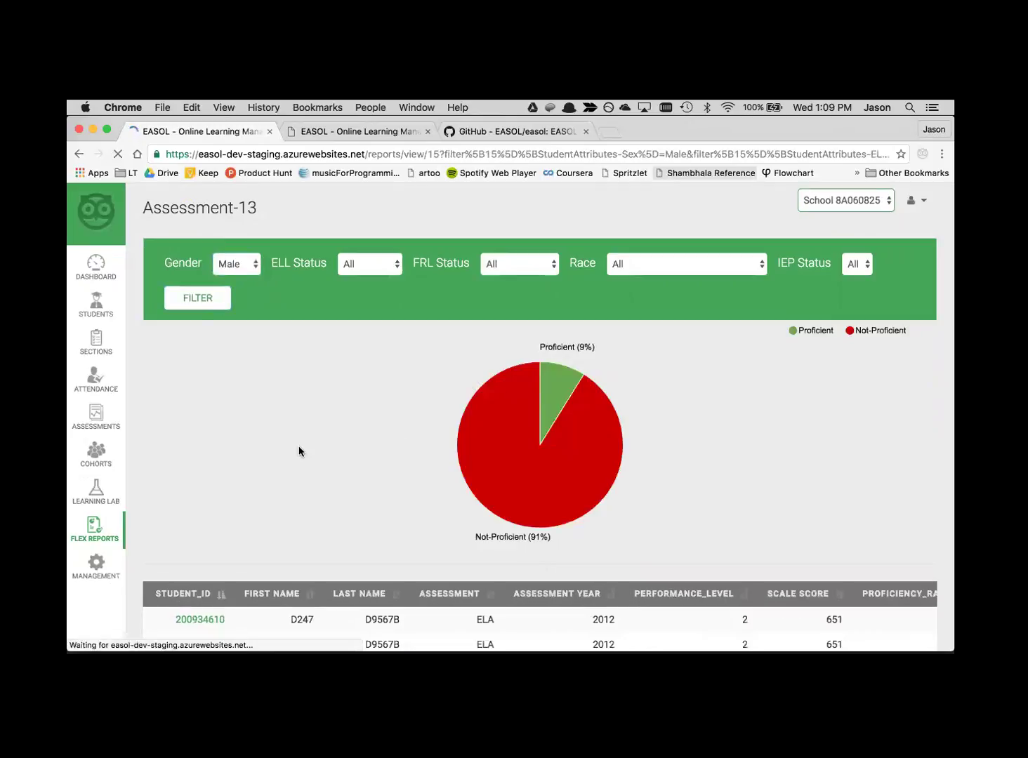
pyautogui.scroll(-1, 378, 431)
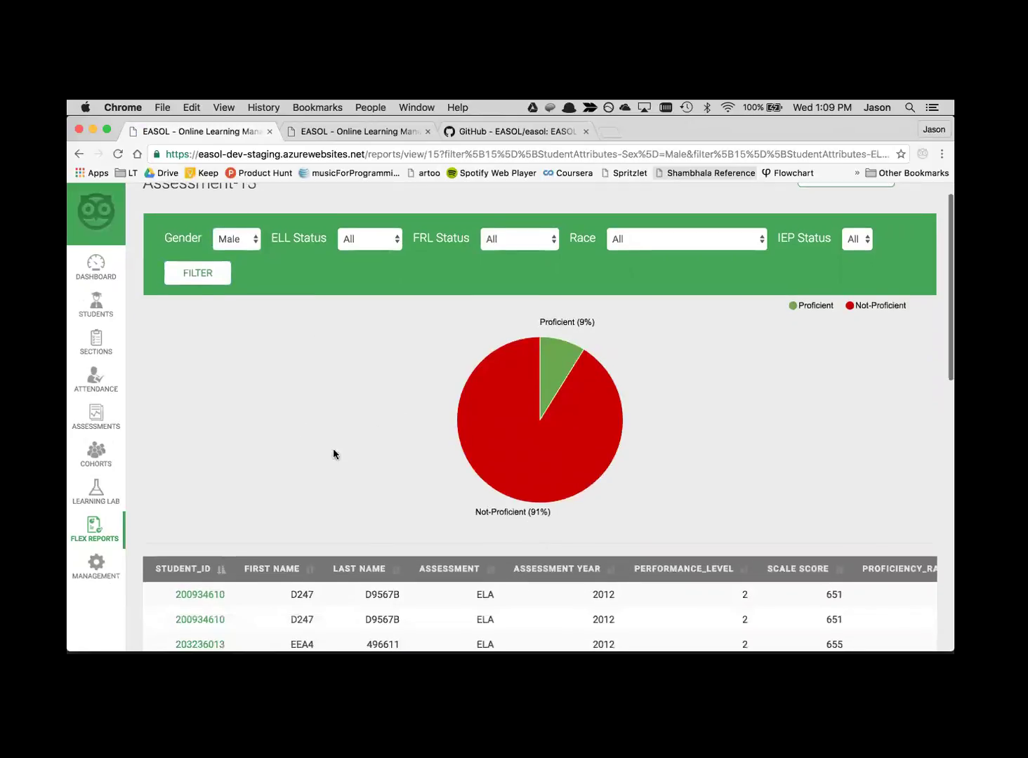
pyautogui.scroll(-2, 319, 349)
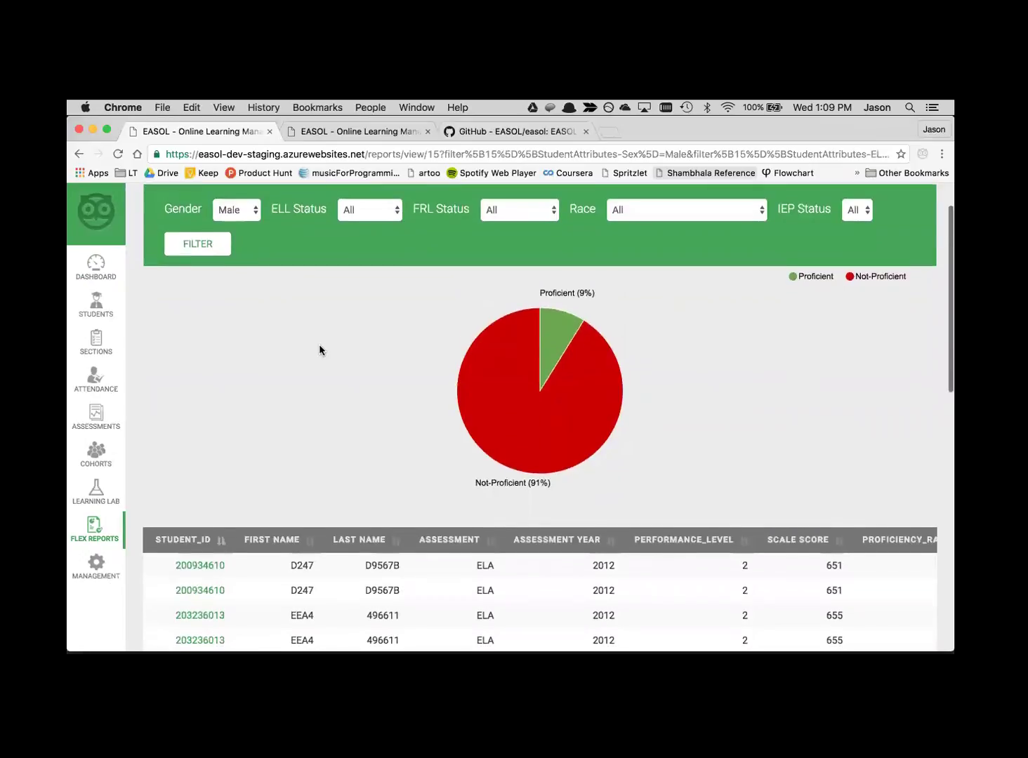
pyautogui.scroll(-15, 481, 429)
pyautogui.scroll(9, 480, 429)
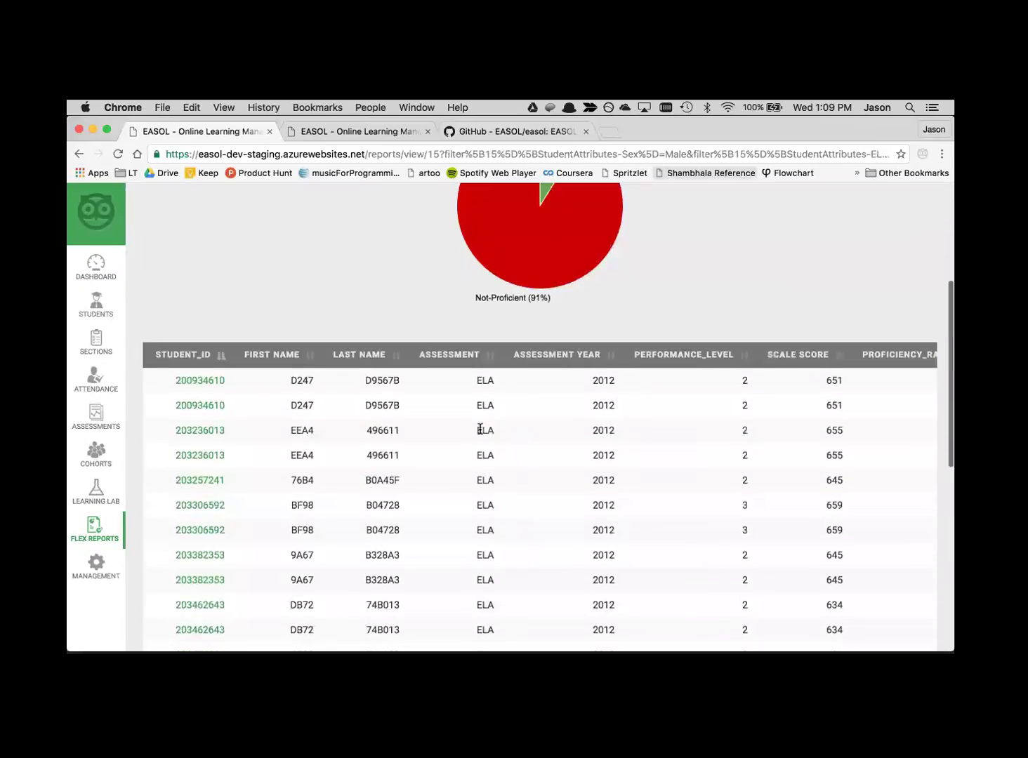
pyautogui.scroll(10, 480, 429)
# Change the Gender filter to All and reapply it.
pyautogui.click(236, 264)
pyautogui.click(232, 262)
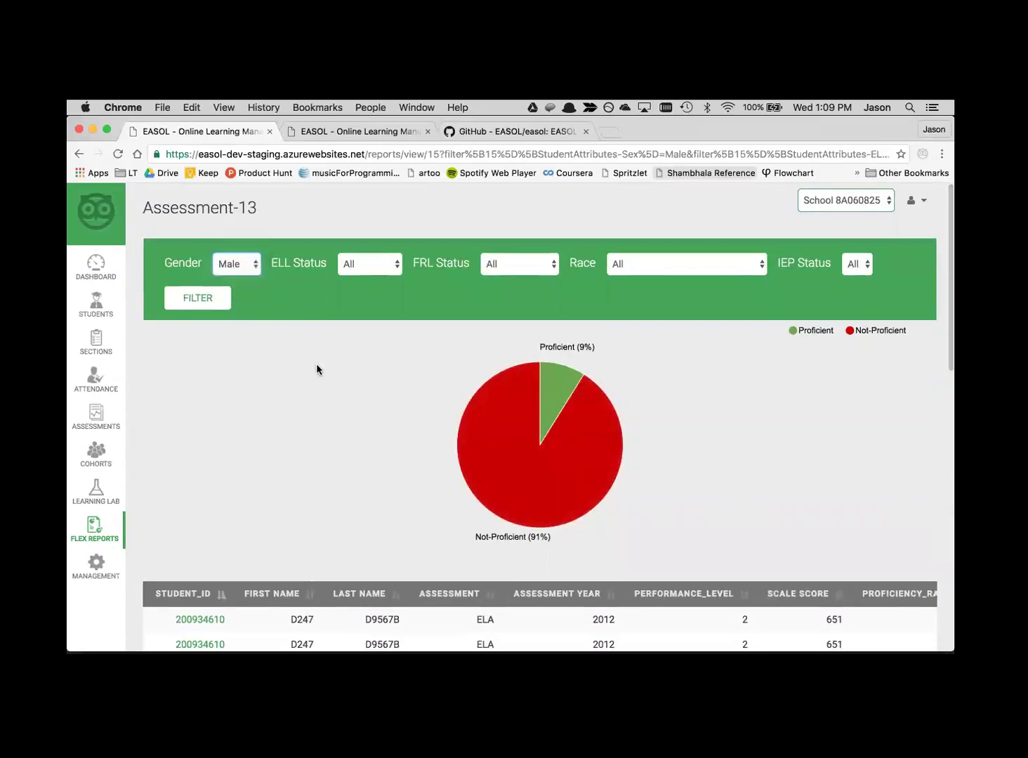
pyautogui.press('Up')
pyautogui.press('Tab')
pyautogui.press('Return')
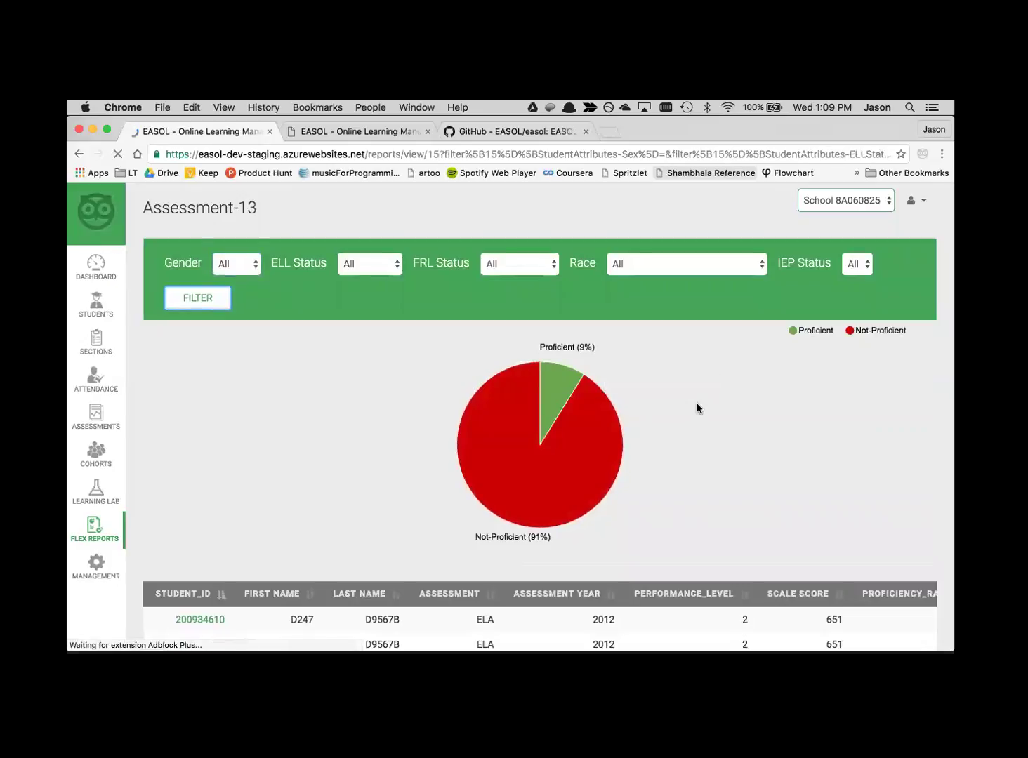
# Review the unfiltered Assessment-13 results, then return to the Flex Reports list.
pyautogui.scroll(-3, 697, 402)
pyautogui.moveTo(499, 336)
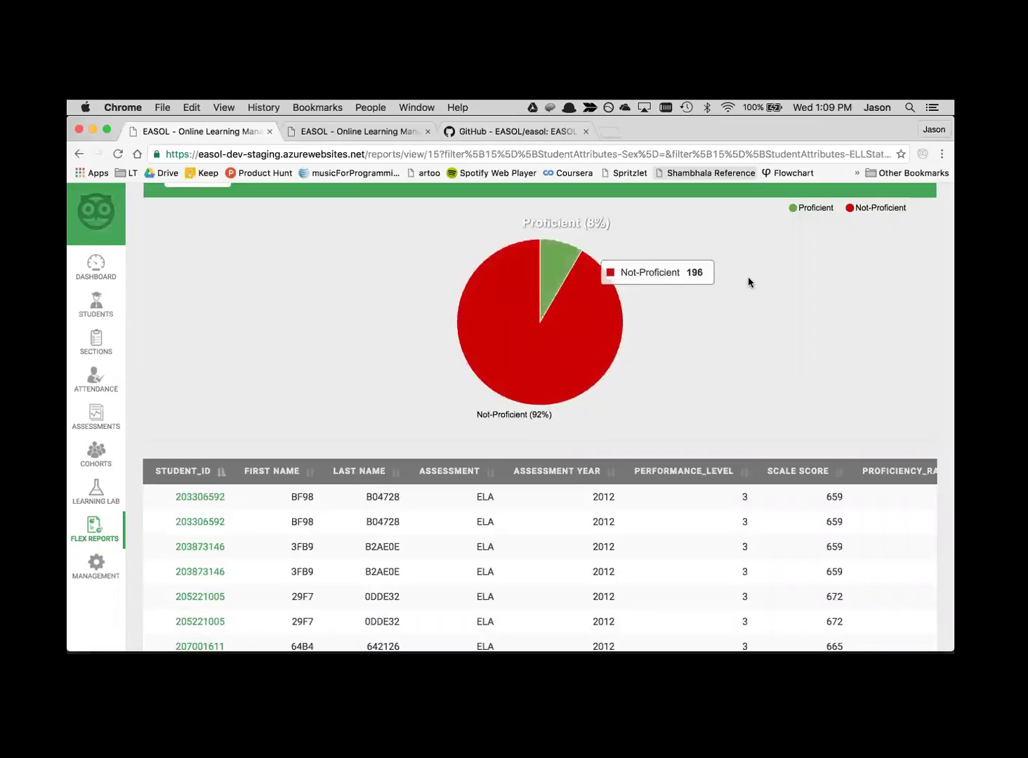
pyautogui.scroll(-3, 747, 280)
pyautogui.scroll(2, 611, 253)
pyautogui.moveTo(550, 220)
pyautogui.moveTo(580, 263)
pyautogui.scroll(3, 646, 281)
pyautogui.scroll(-4, 344, 393)
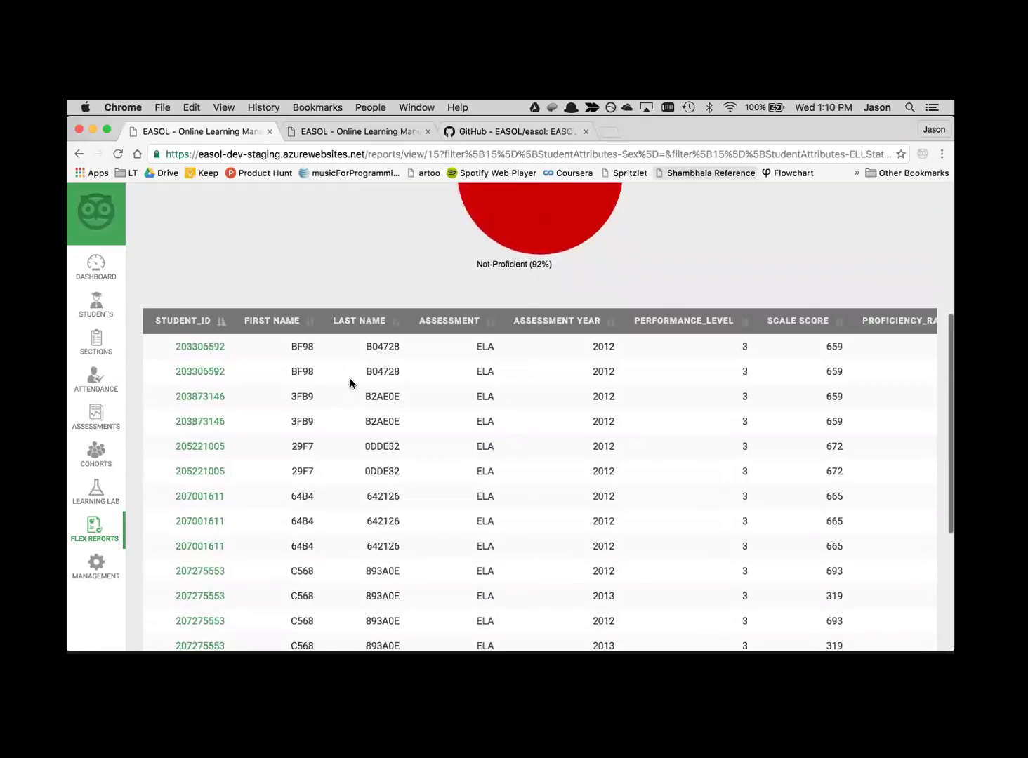
pyautogui.scroll(-4, 648, 425)
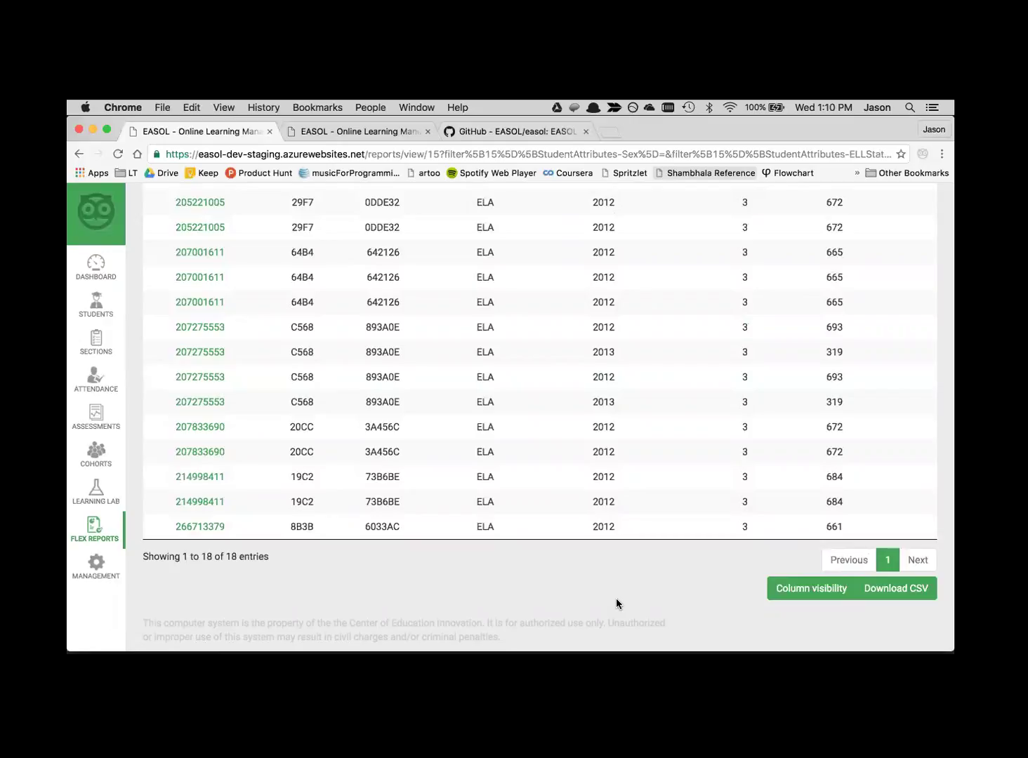
pyautogui.scroll(15, 509, 466)
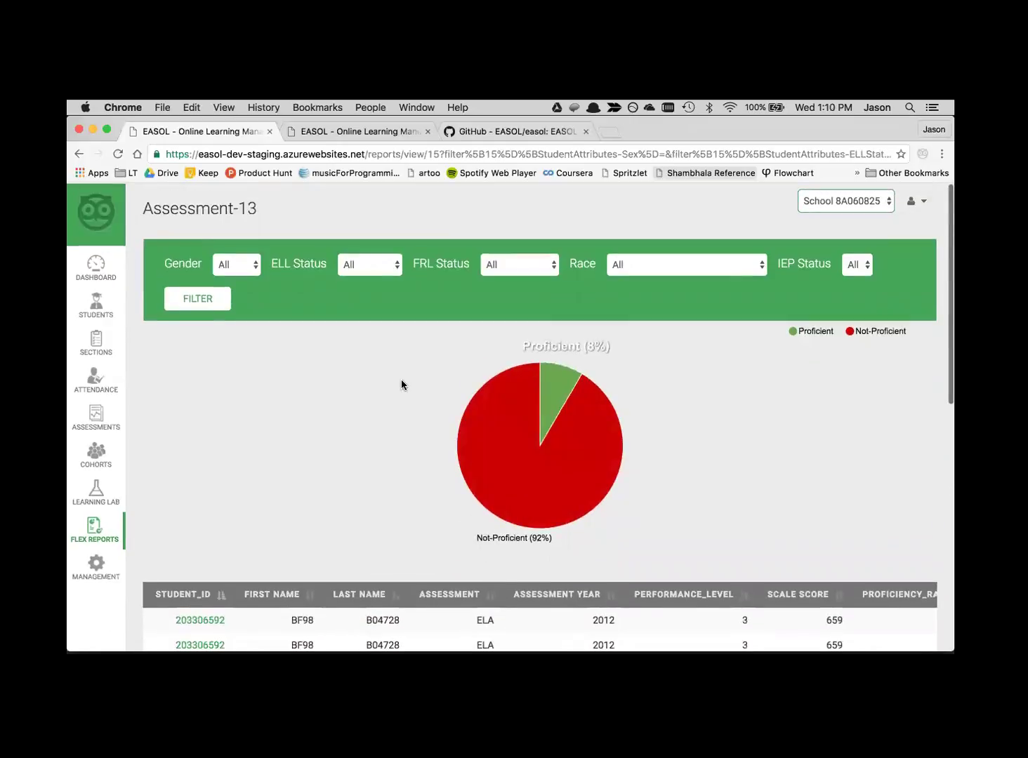
pyautogui.click(88, 536)
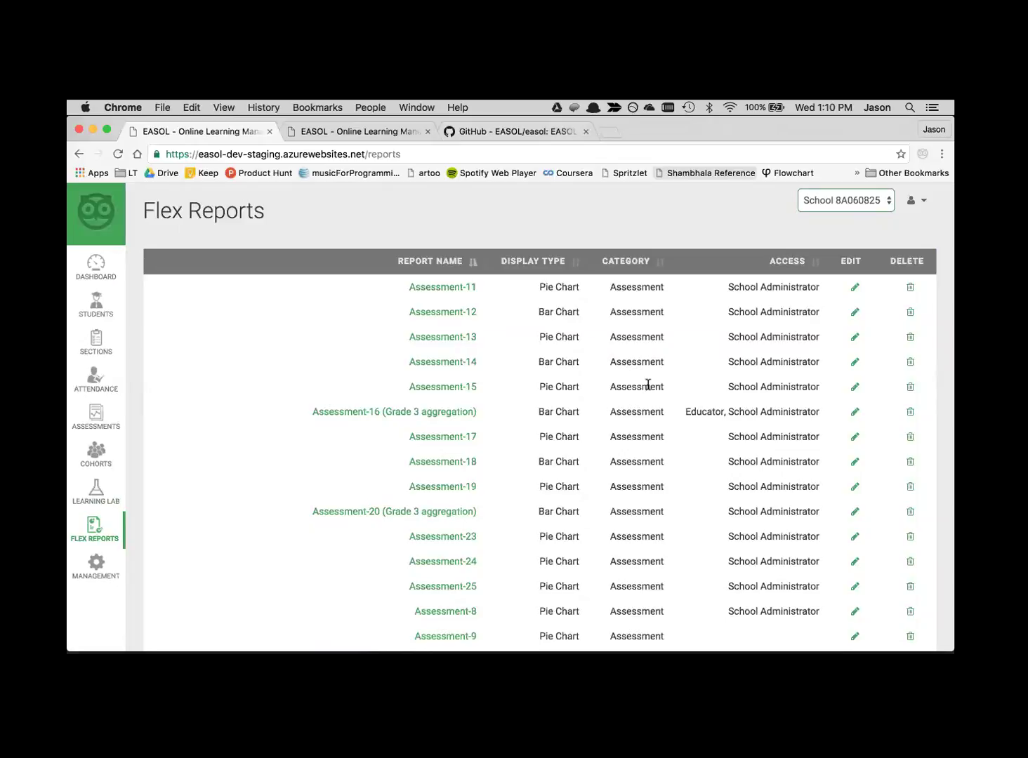
# Edit Assessment-11 and review its SQL command text and six filters such as Gender and Race.
pyautogui.click(853, 287)
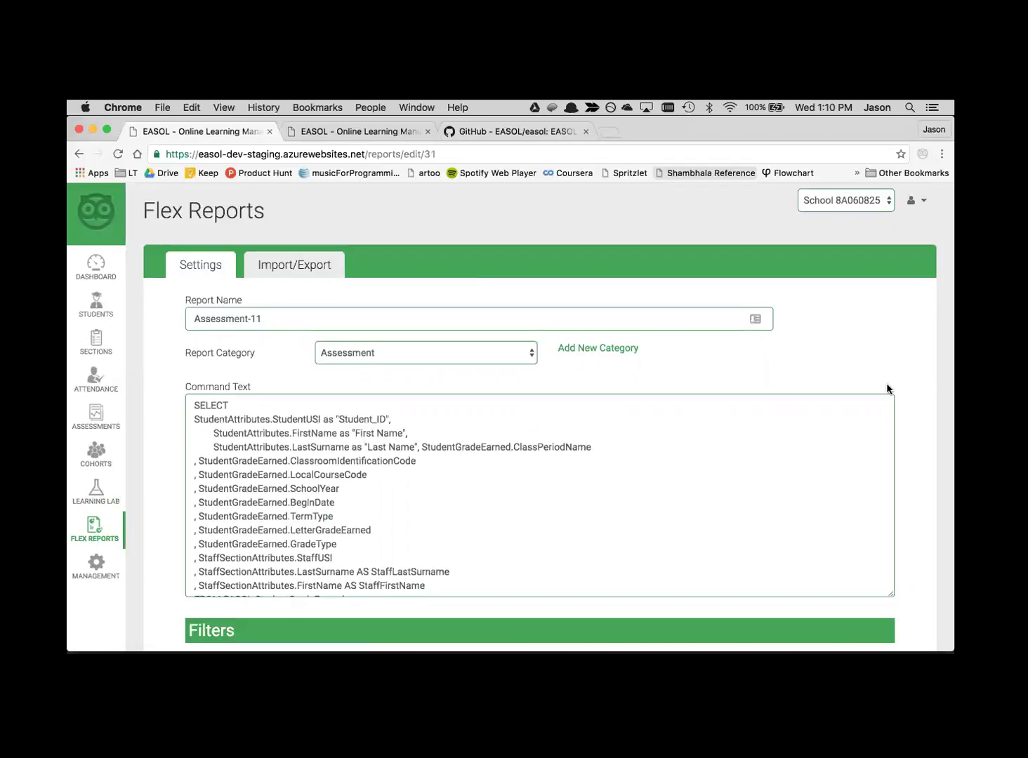
pyautogui.scroll(-5, 886, 386)
pyautogui.scroll(5, 819, 486)
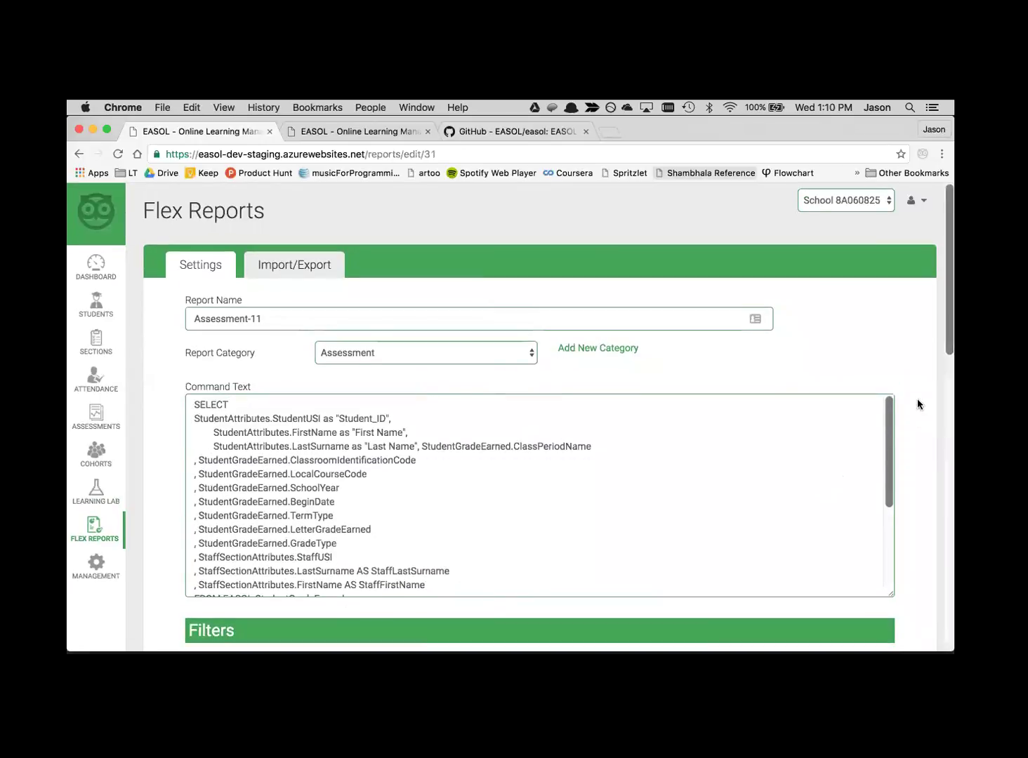
pyautogui.scroll(-4, 917, 398)
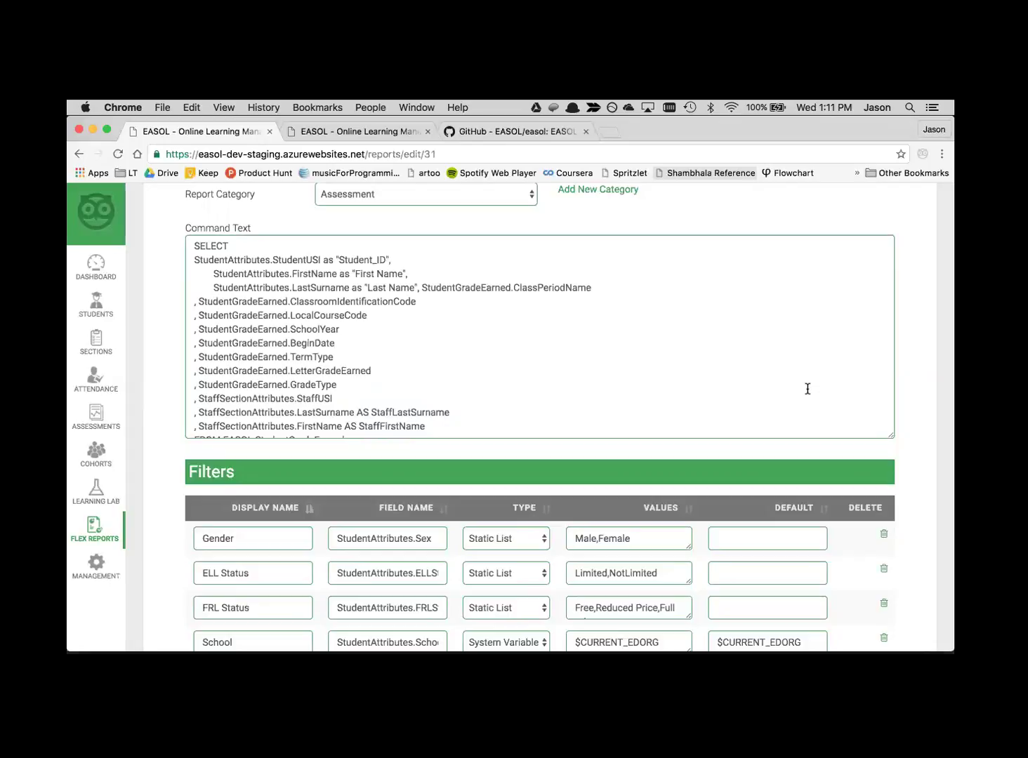
pyautogui.scroll(2, 807, 389)
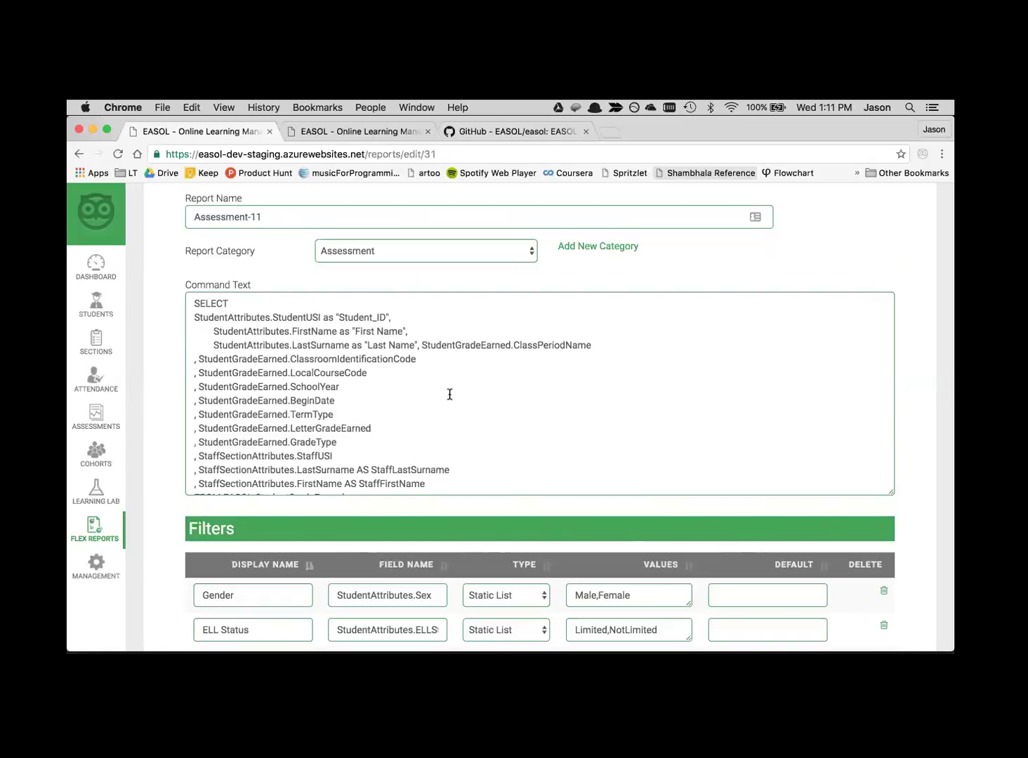
pyautogui.scroll(-8, 450, 393)
pyautogui.scroll(10, 449, 394)
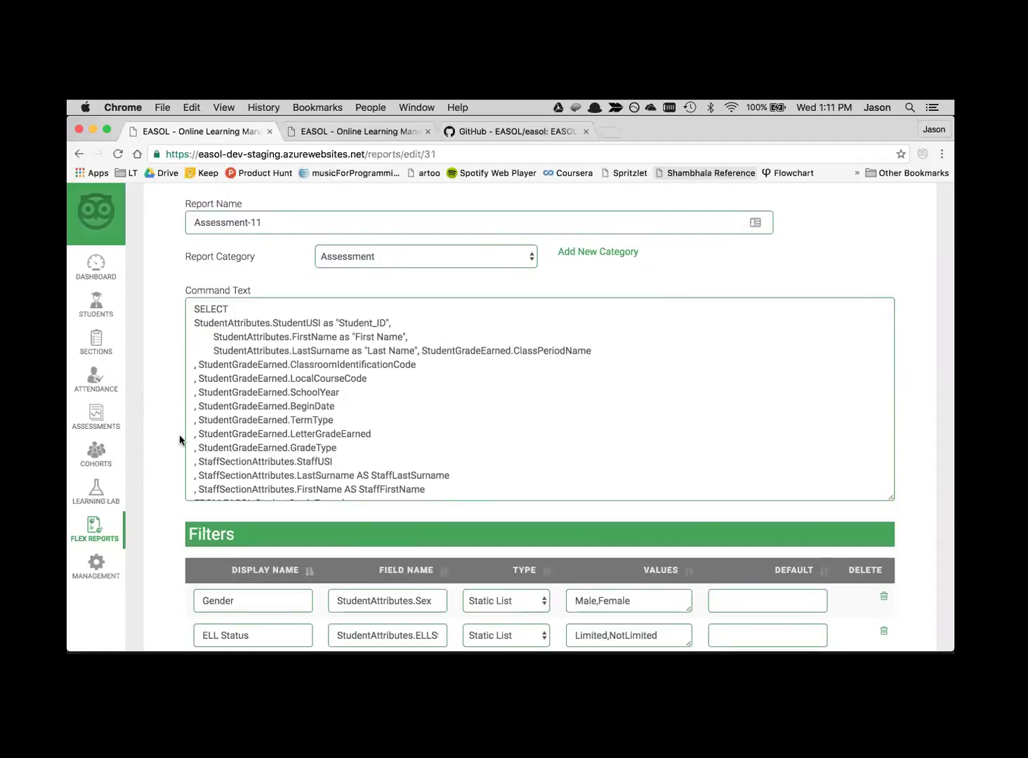
pyautogui.scroll(-5, 149, 451)
pyautogui.scroll(-3, 150, 450)
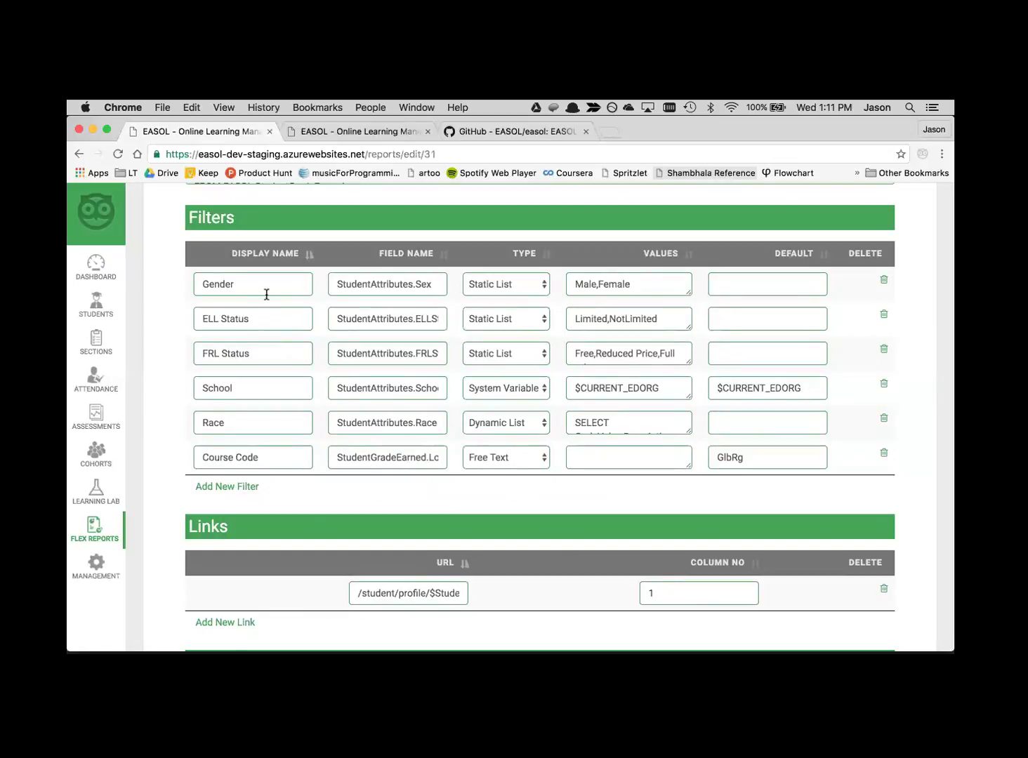
pyautogui.doubleClick(219, 286)
pyautogui.click(541, 289)
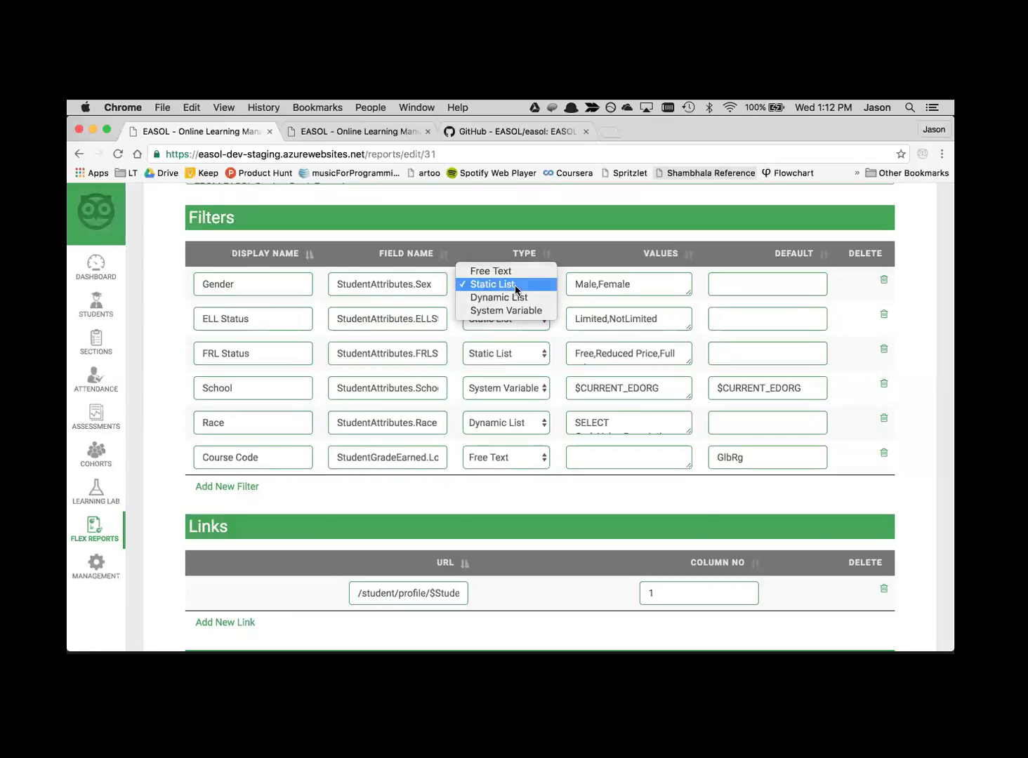
pyautogui.click(516, 288)
pyautogui.click(628, 285)
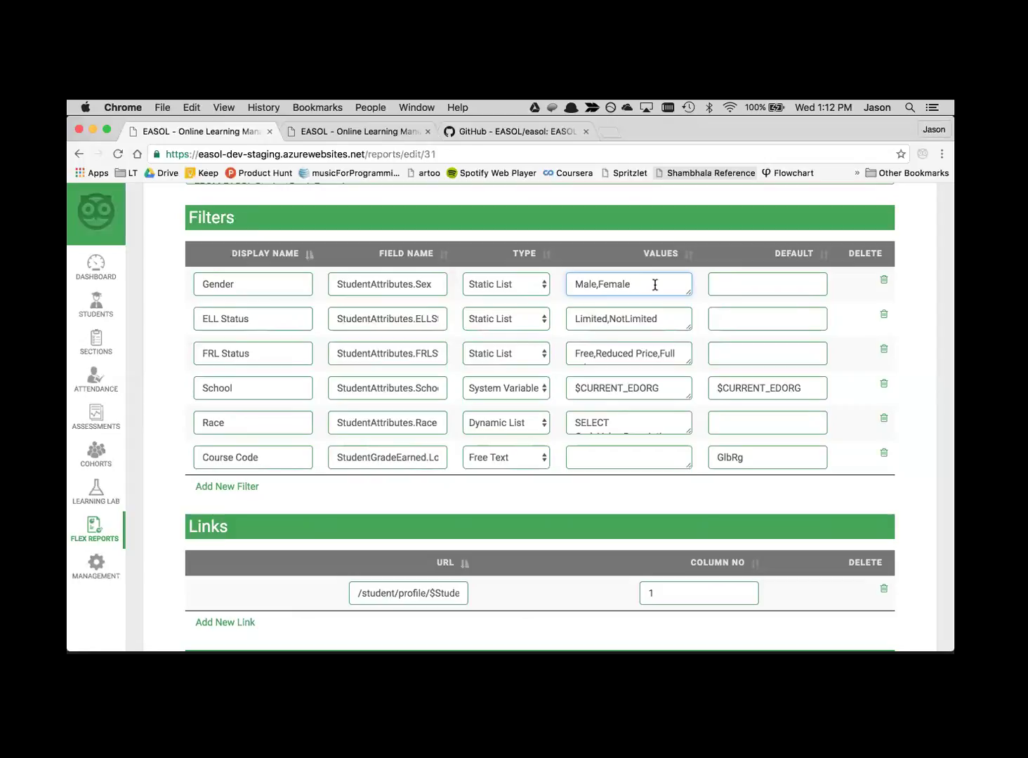
pyautogui.click(513, 458)
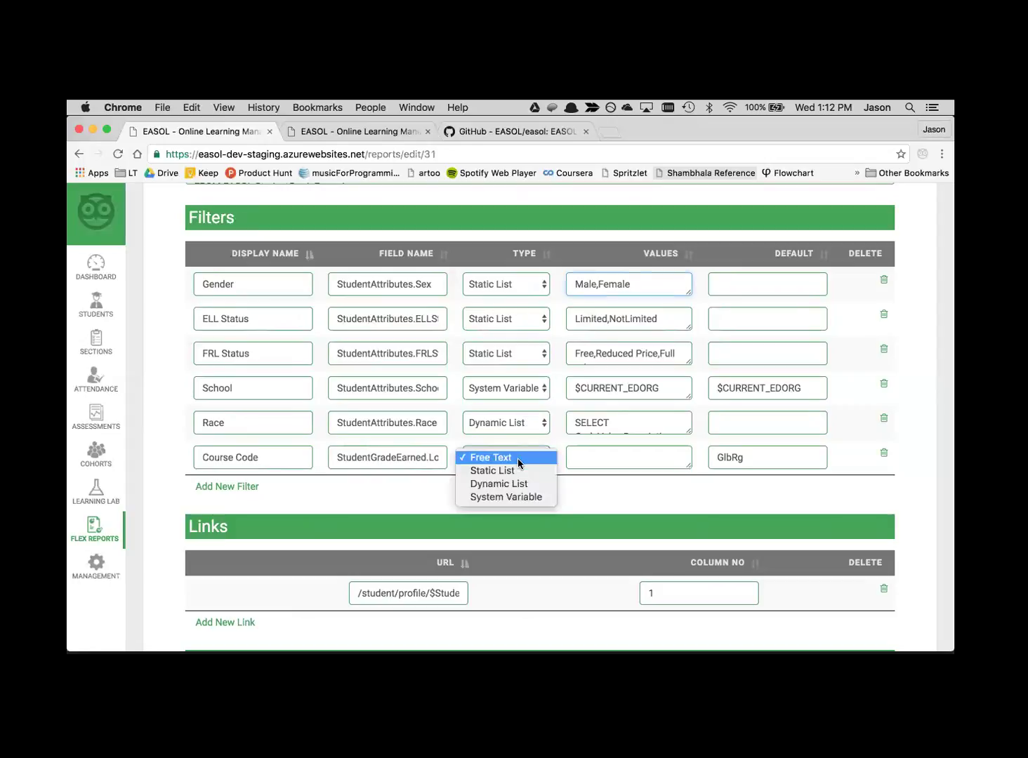
pyautogui.click(518, 458)
pyautogui.click(577, 459)
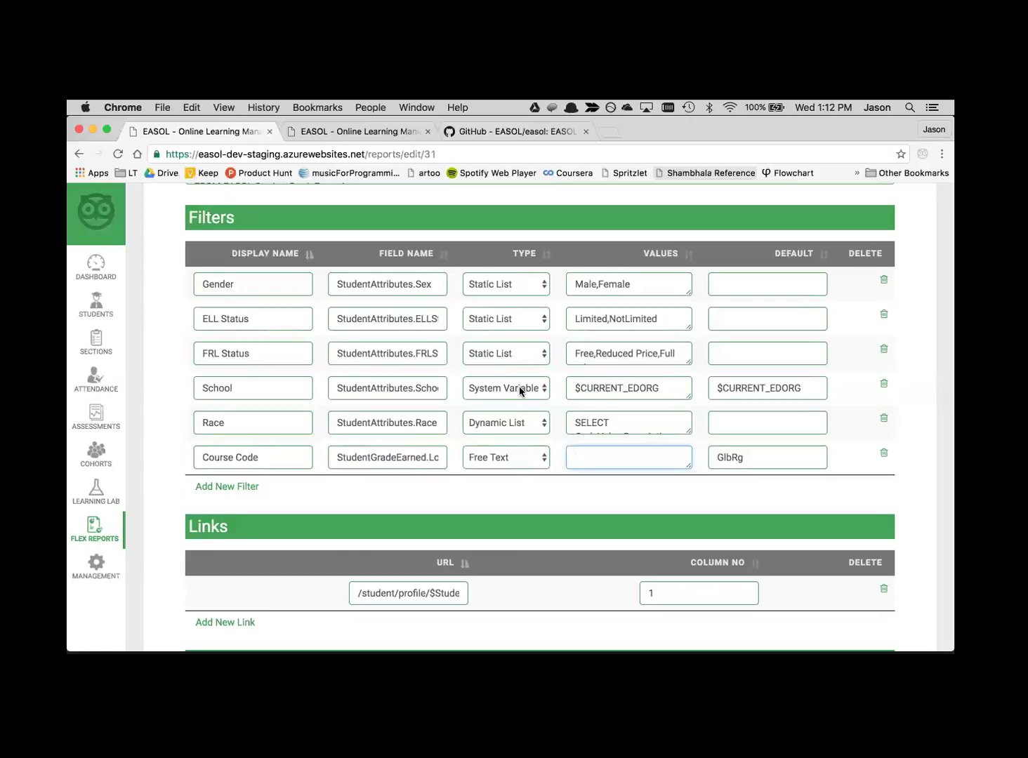
pyautogui.click(642, 391)
pyautogui.doubleClick(620, 388)
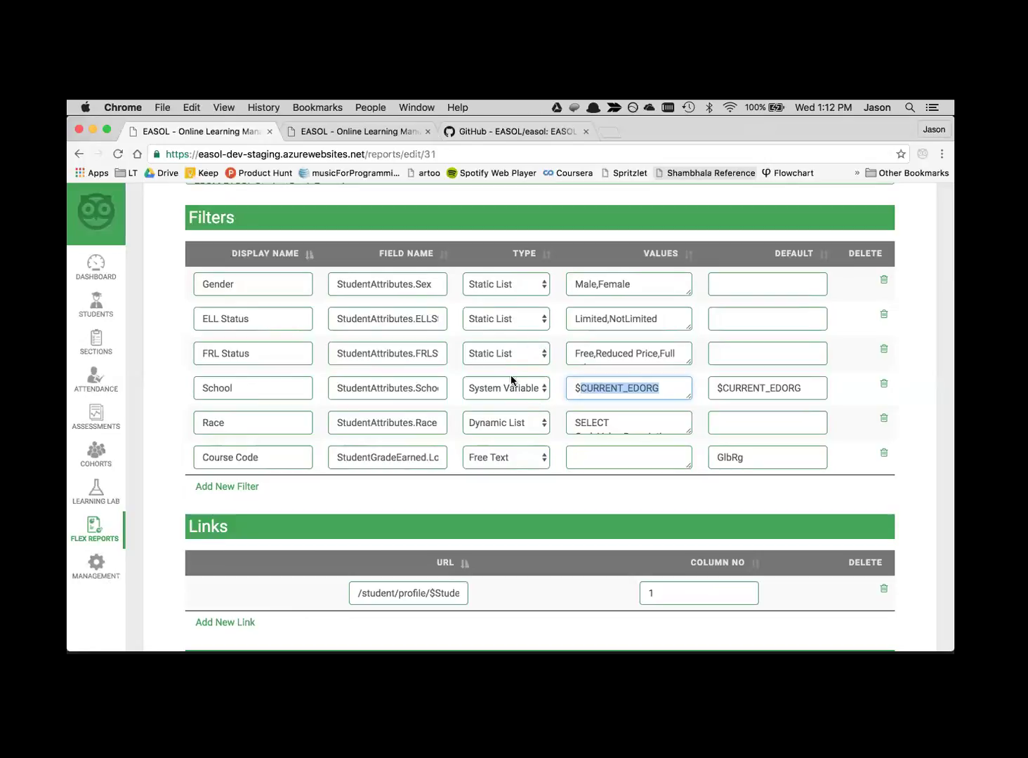
pyautogui.click(602, 422)
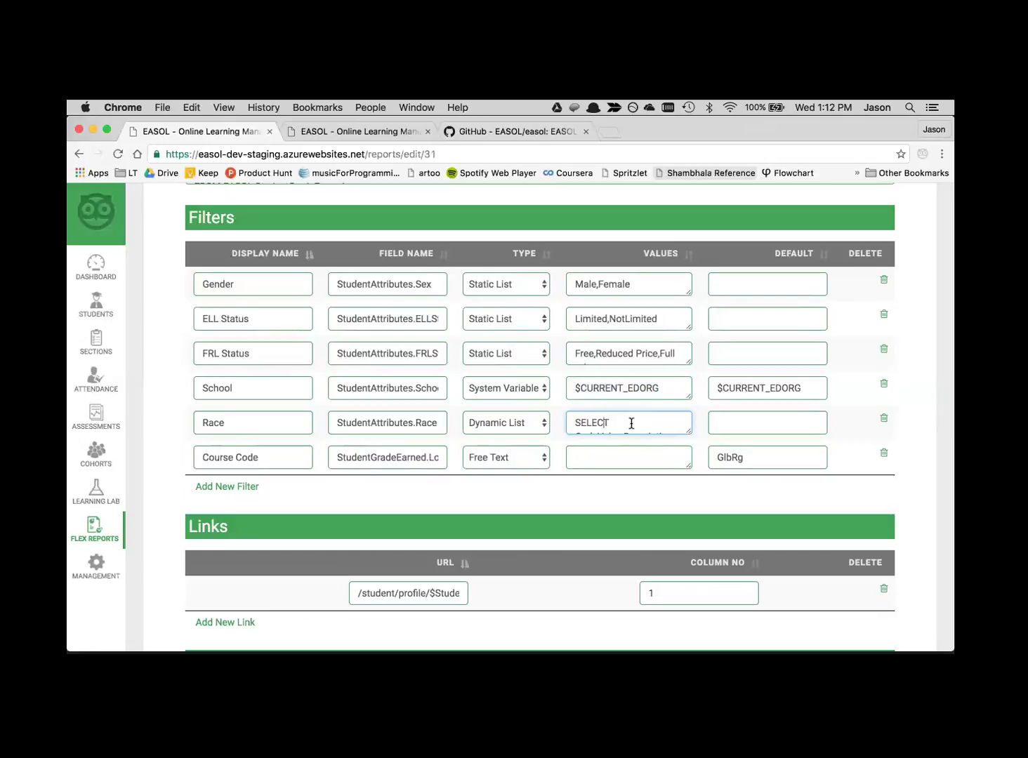
pyautogui.scroll(-2, 631, 423)
pyautogui.scroll(-3, 627, 424)
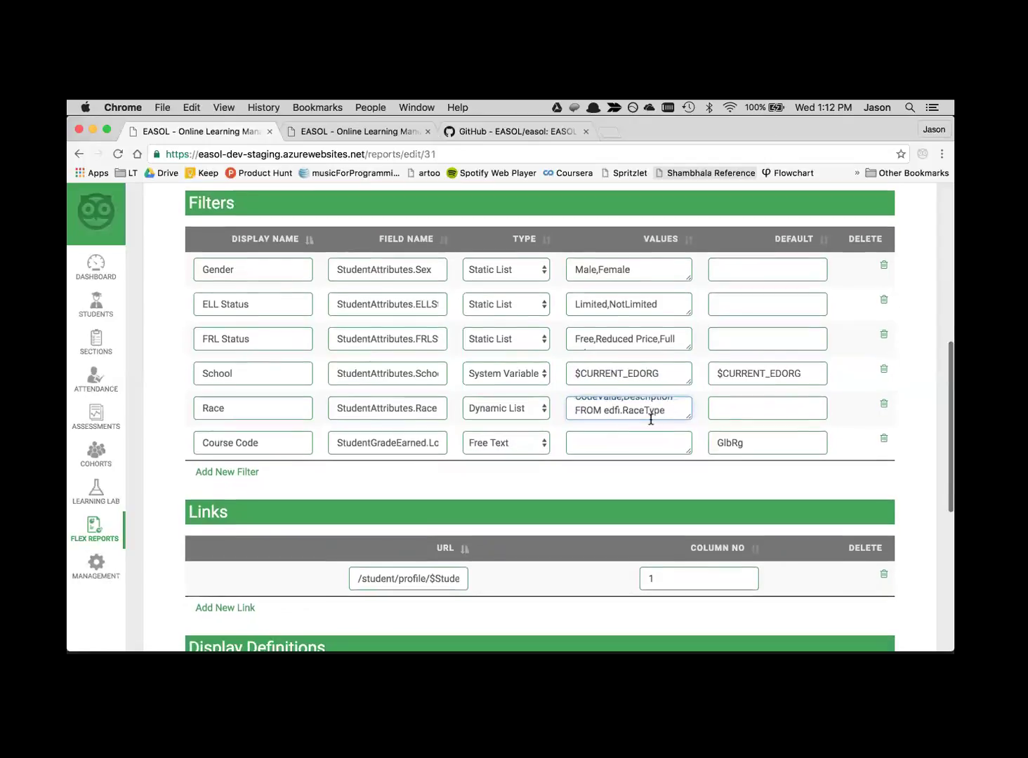
pyautogui.scroll(1, 651, 419)
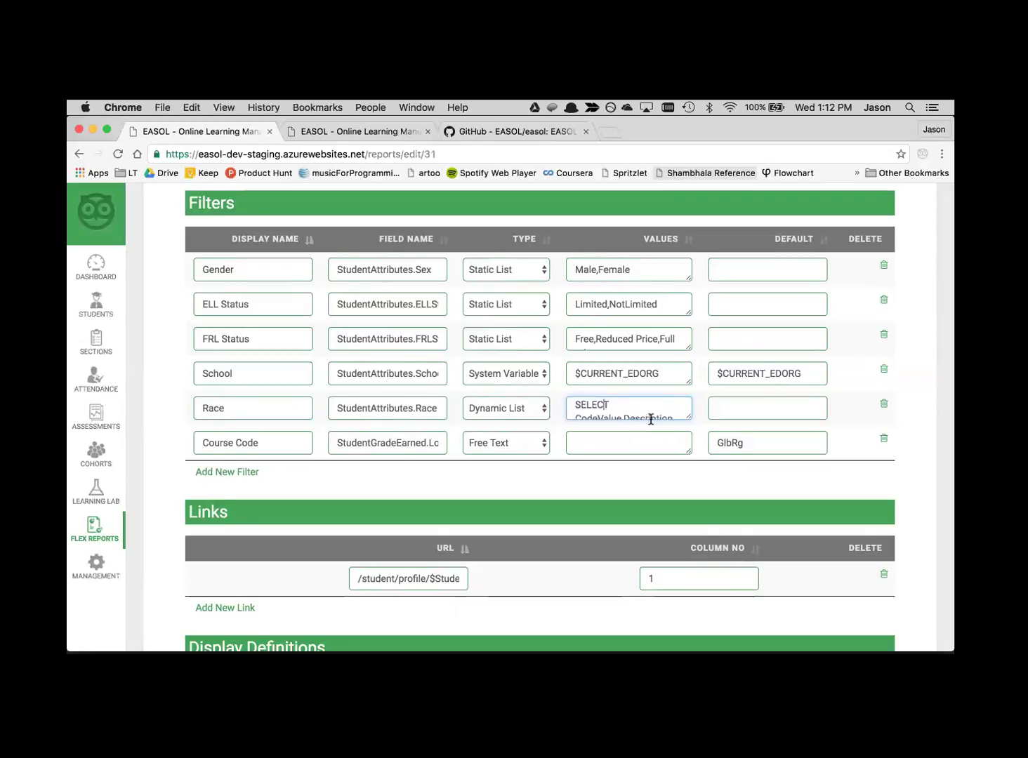
pyautogui.scroll(2, 651, 419)
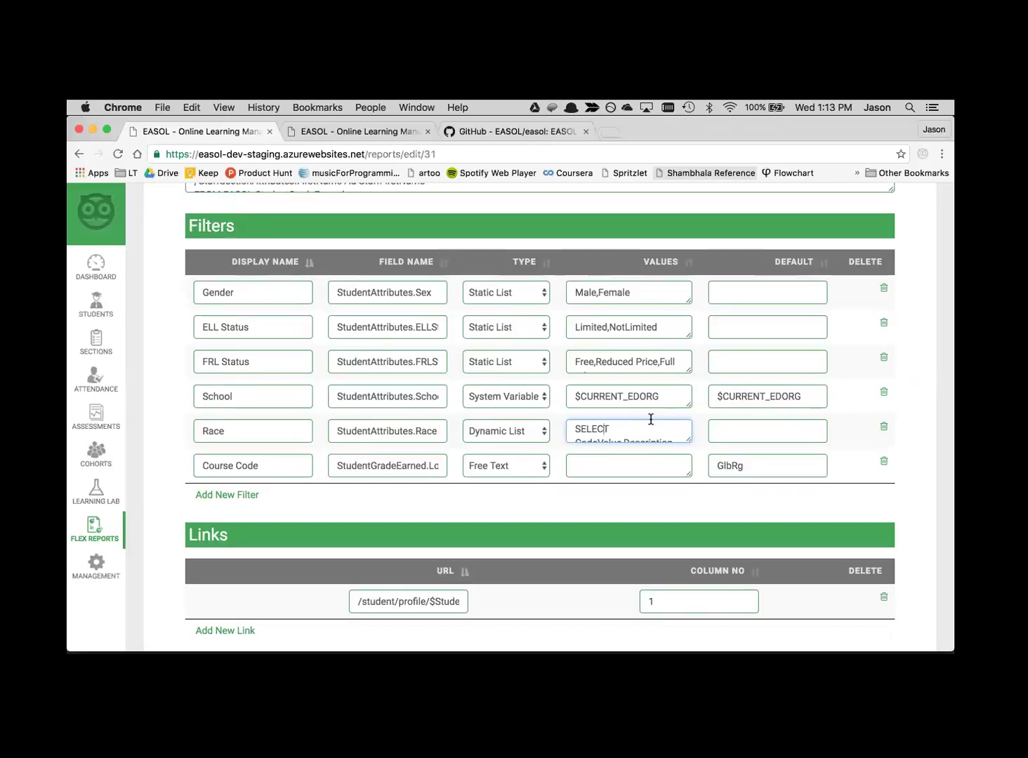
pyautogui.scroll(-3, 449, 367)
pyautogui.scroll(-2, 450, 373)
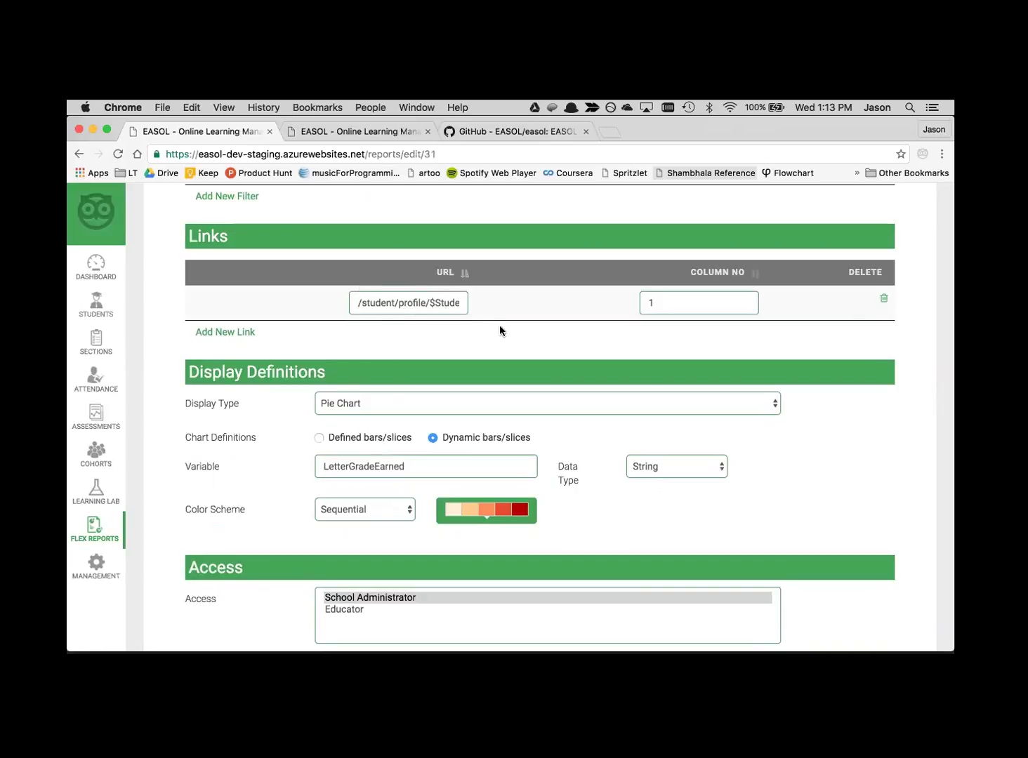
# Keep Assessment-11's display type as Pie Chart and browse the colour palettes.
pyautogui.scroll(-1, 503, 331)
pyautogui.scroll(-3, 503, 333)
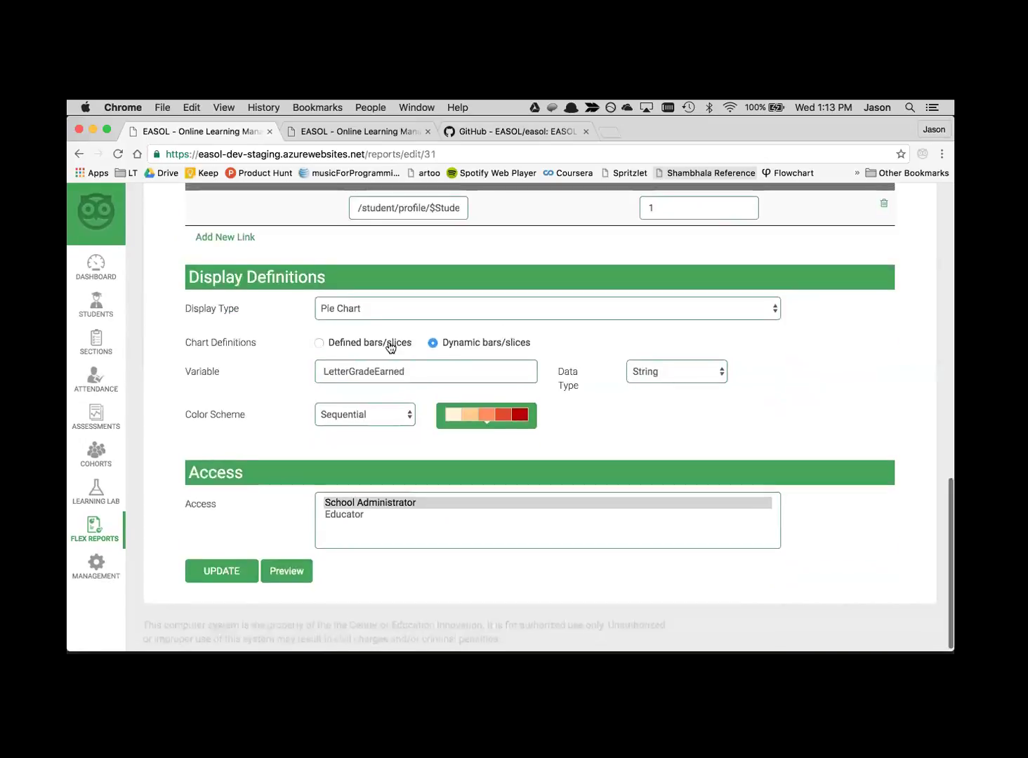
pyautogui.click(457, 309)
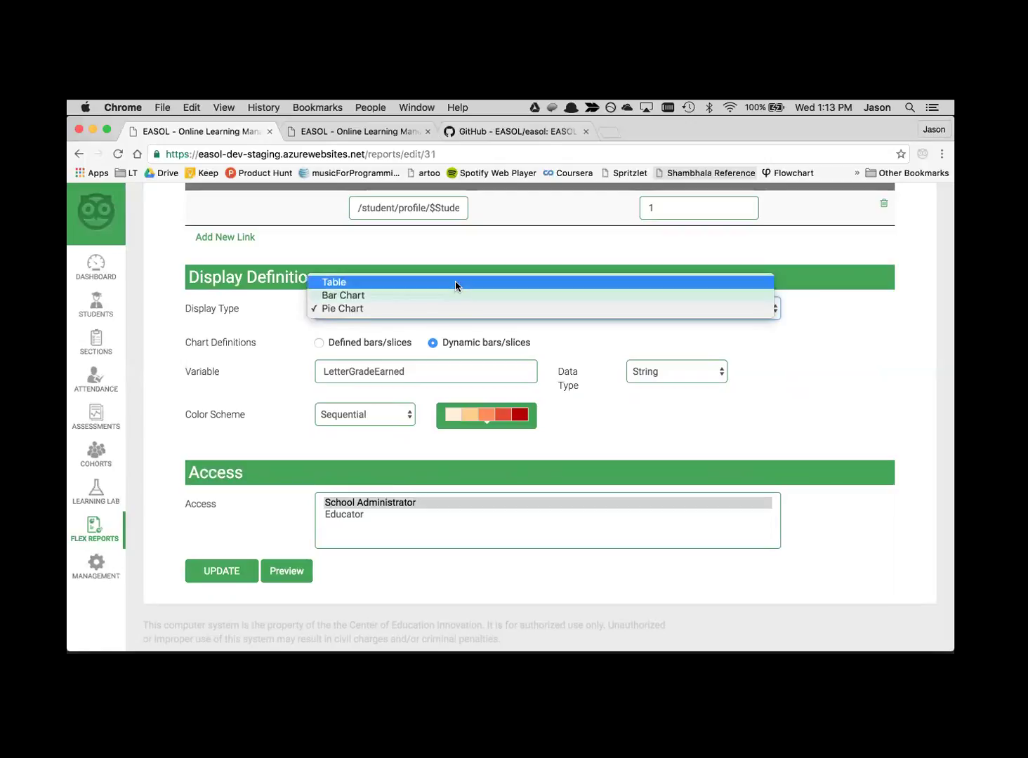
pyautogui.click(500, 249)
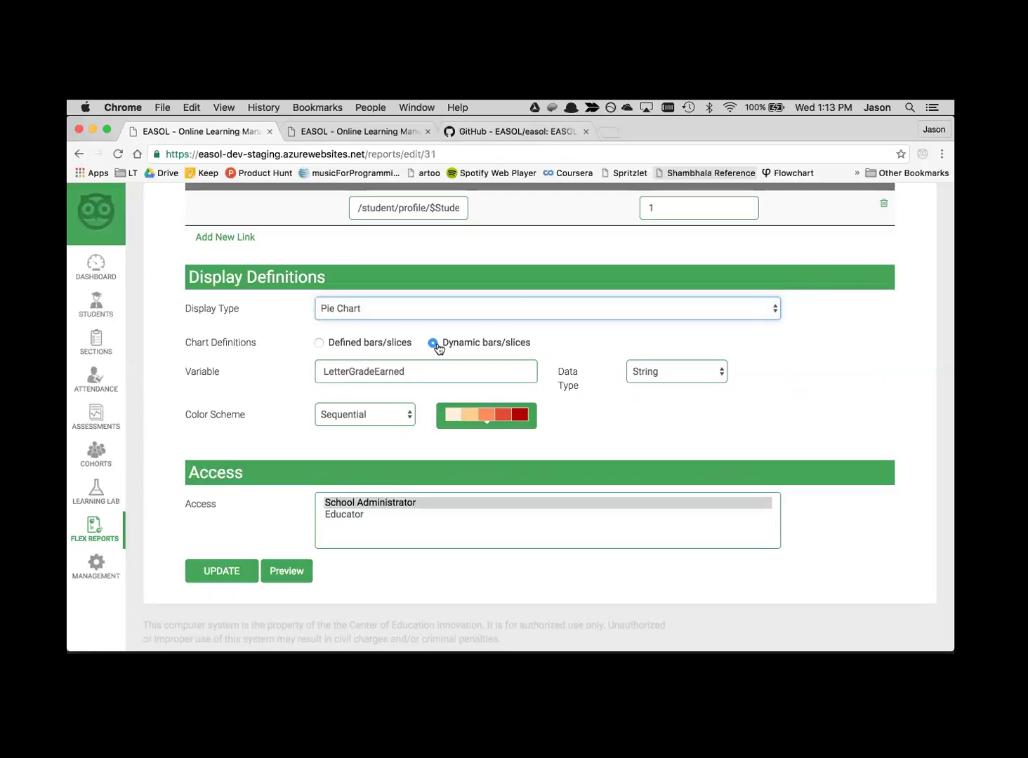
pyautogui.click(527, 416)
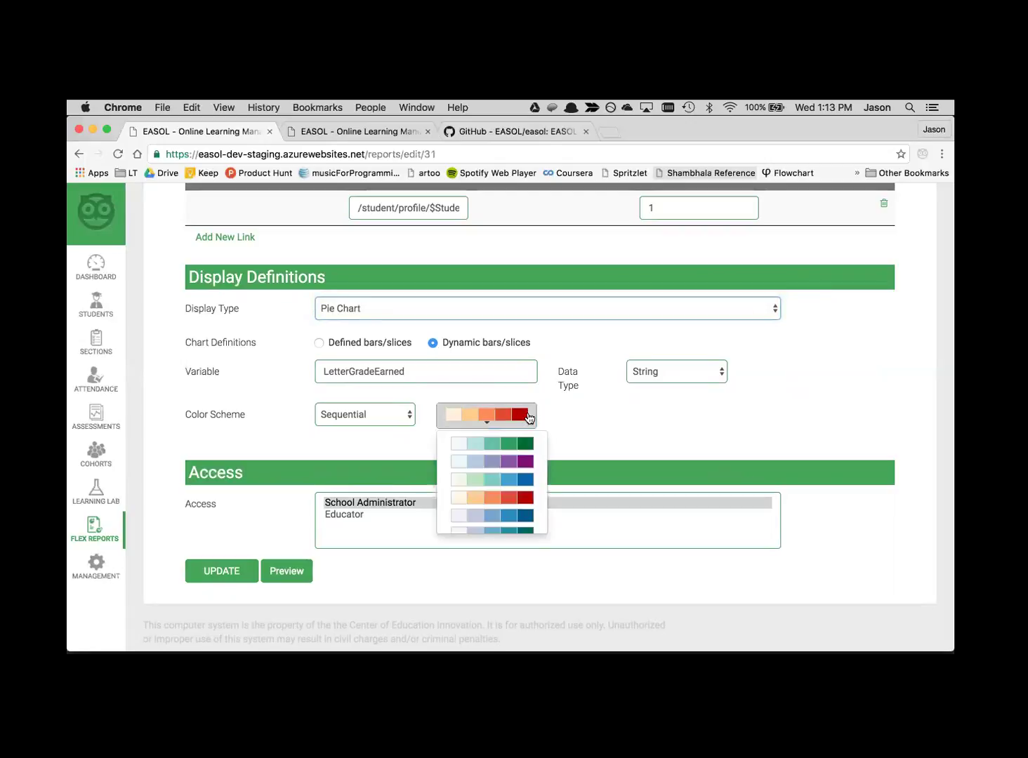
pyautogui.scroll(-5, 539, 457)
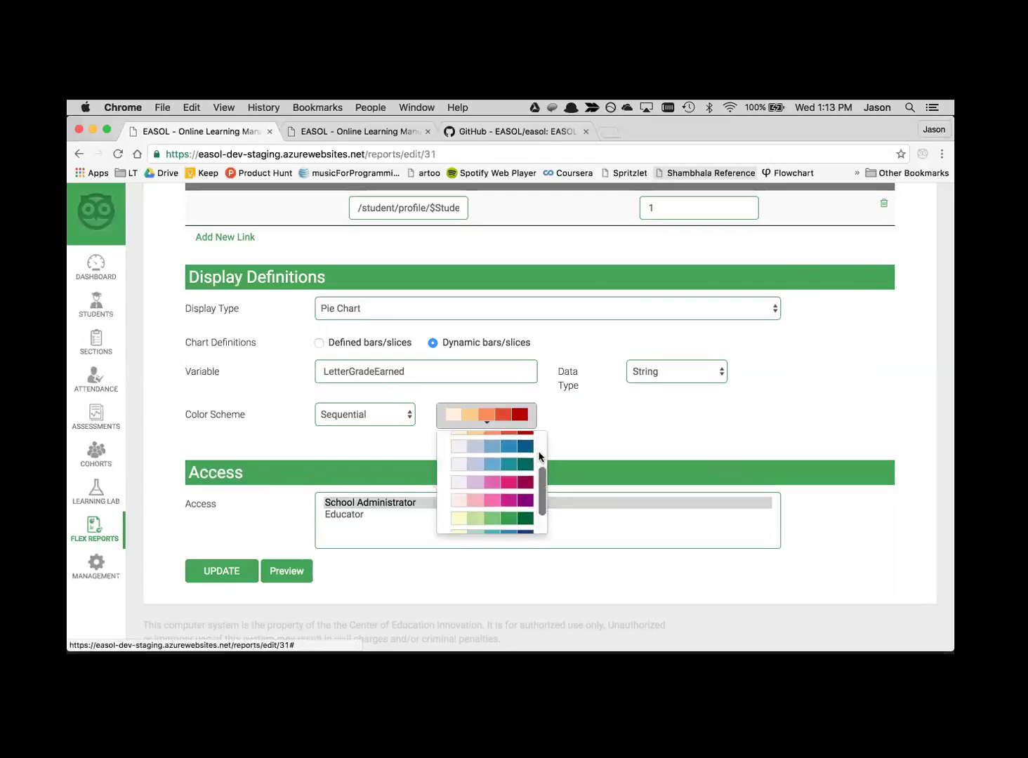
pyautogui.scroll(6, 539, 457)
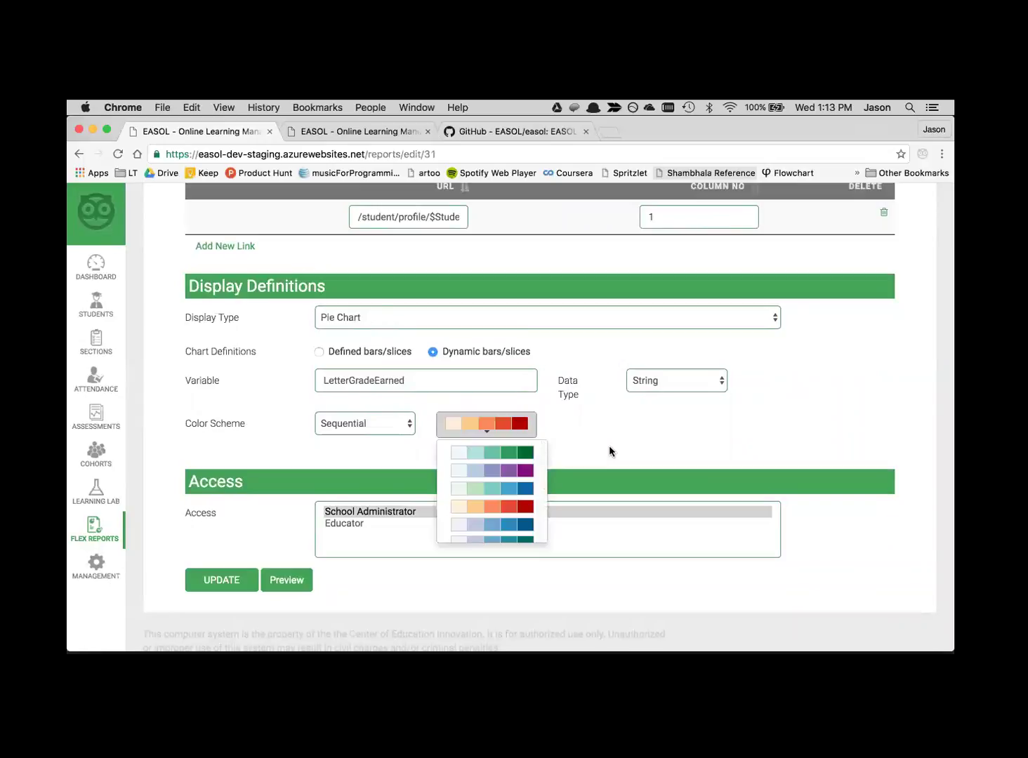
# Try fixed Proficient threshold slices, revert to dynamic colour-scheme slices, then return to Flex Reports.
pyautogui.click(320, 352)
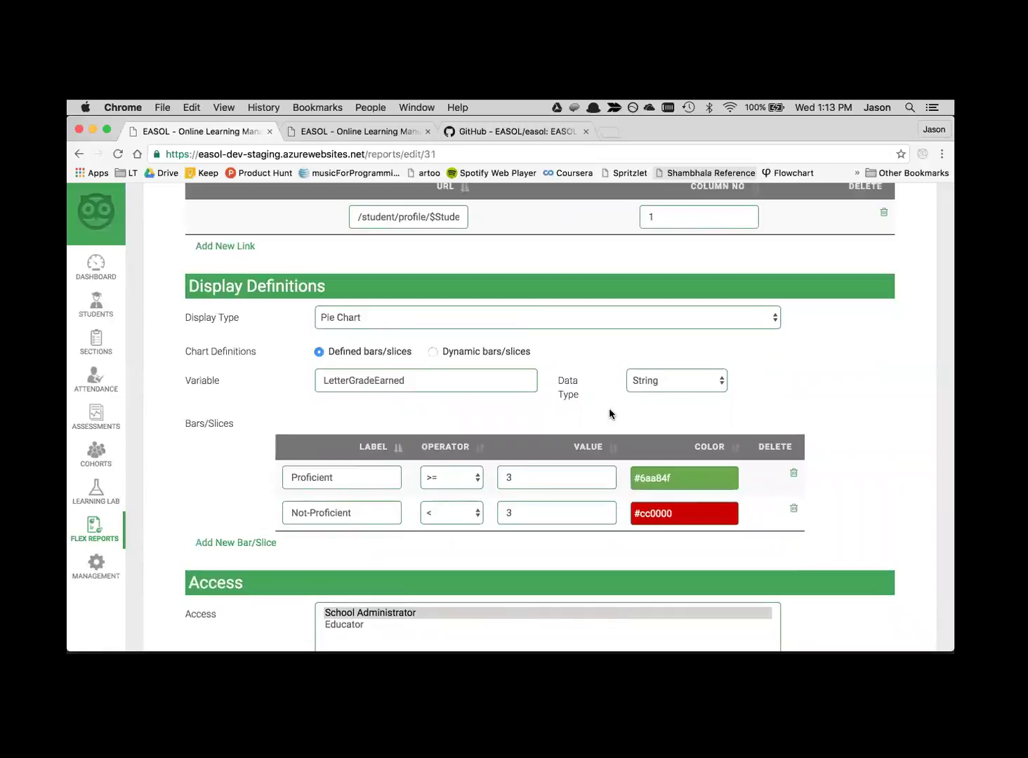
pyautogui.click(433, 351)
pyautogui.scroll(-1, 554, 358)
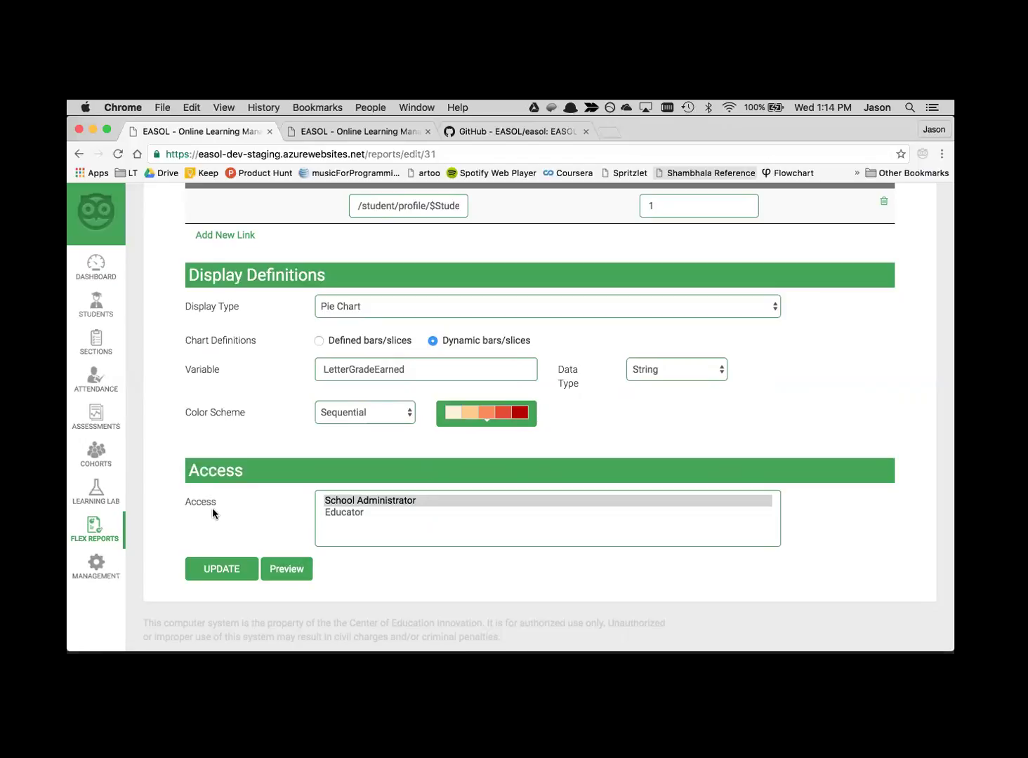
pyautogui.click(100, 529)
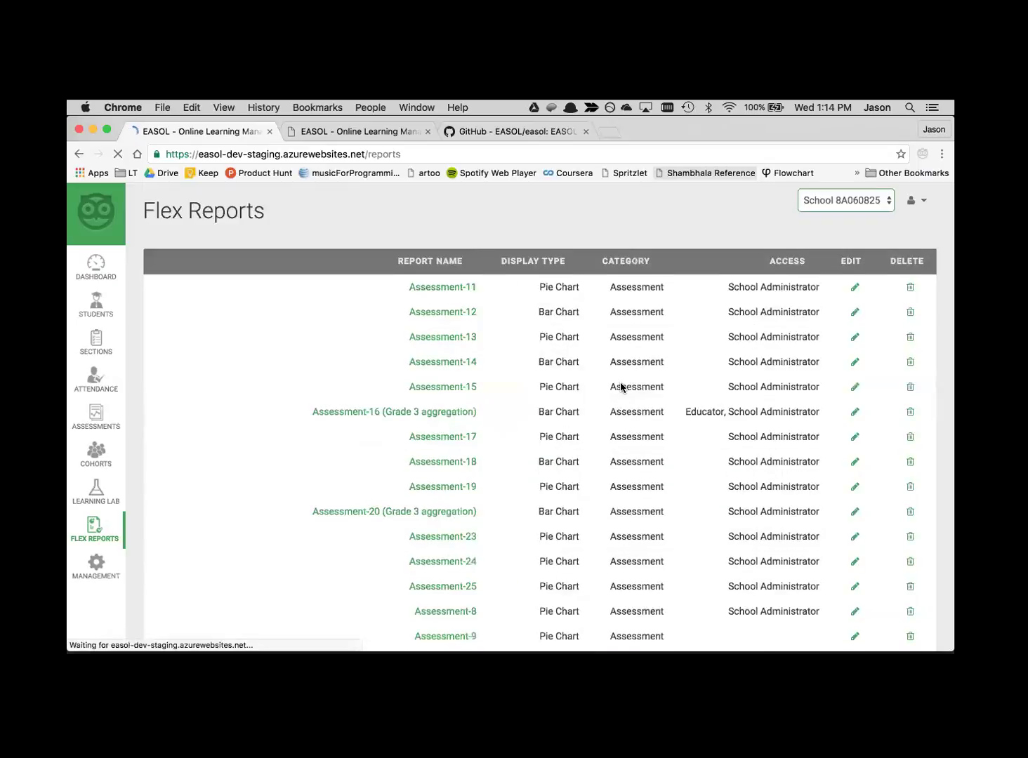
# Review the Dashboard Configuration chart assignments, then go to the Dashboard.
pyautogui.scroll(-10, 620, 388)
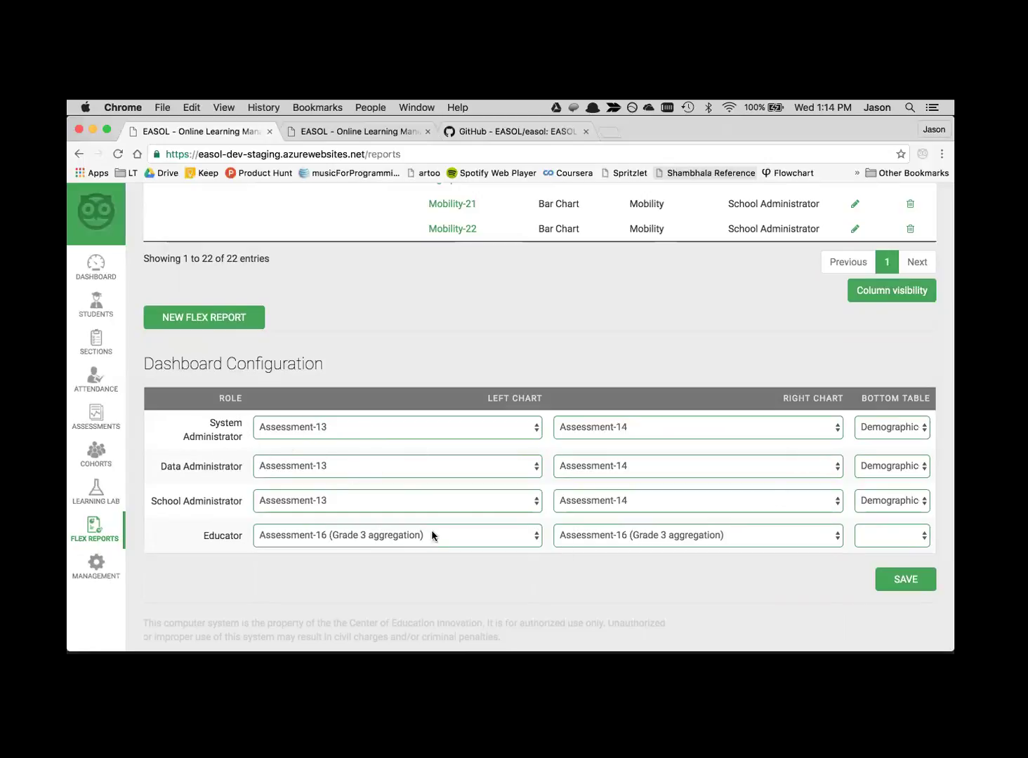
pyautogui.click(96, 269)
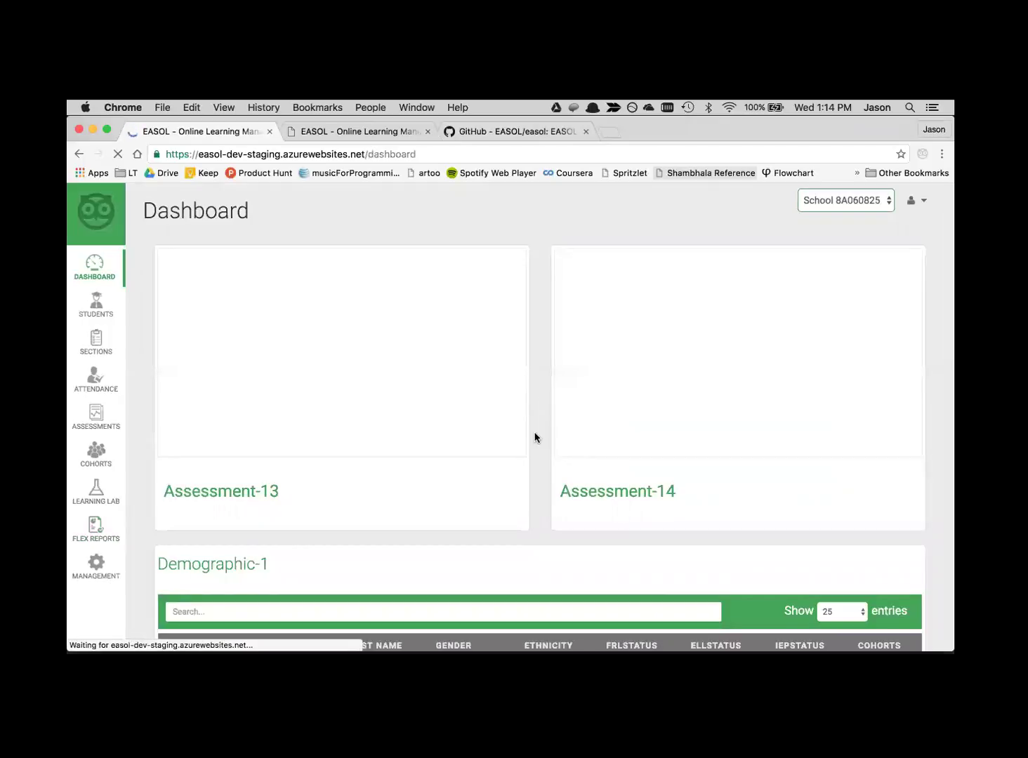
pyautogui.scroll(-3, 534, 437)
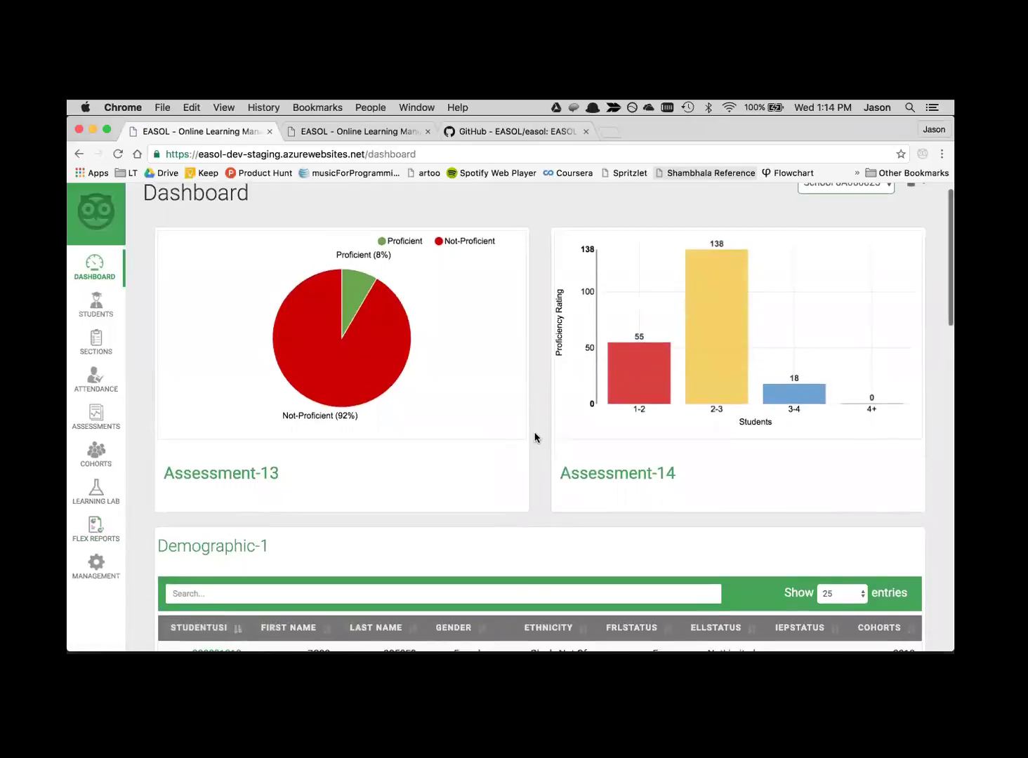
pyautogui.scroll(2, 534, 437)
pyautogui.scroll(1, 535, 438)
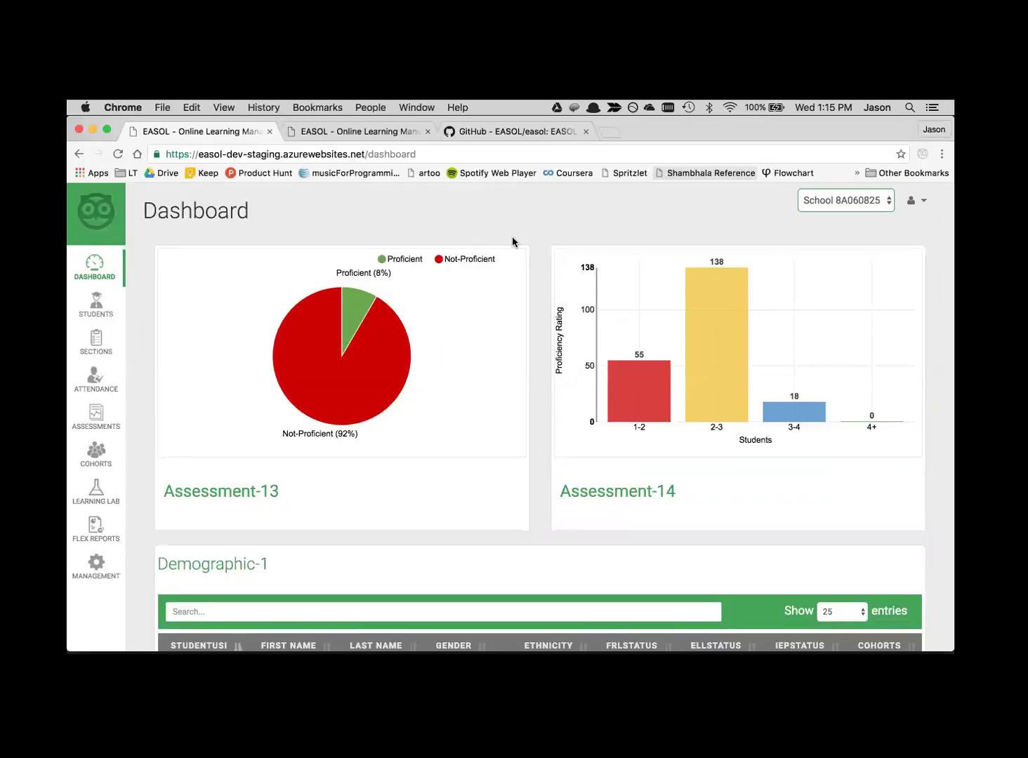
# Search the student list for 019 and open the first matching student's profile.
pyautogui.click(97, 307)
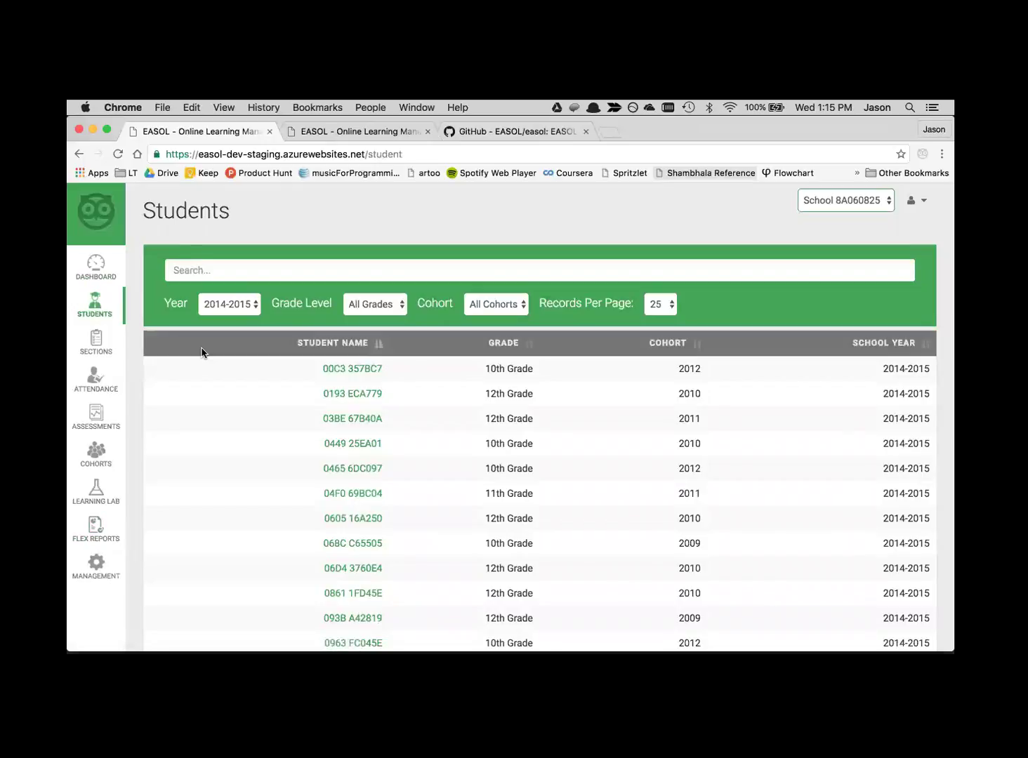
pyautogui.click(260, 274)
pyautogui.write('019')
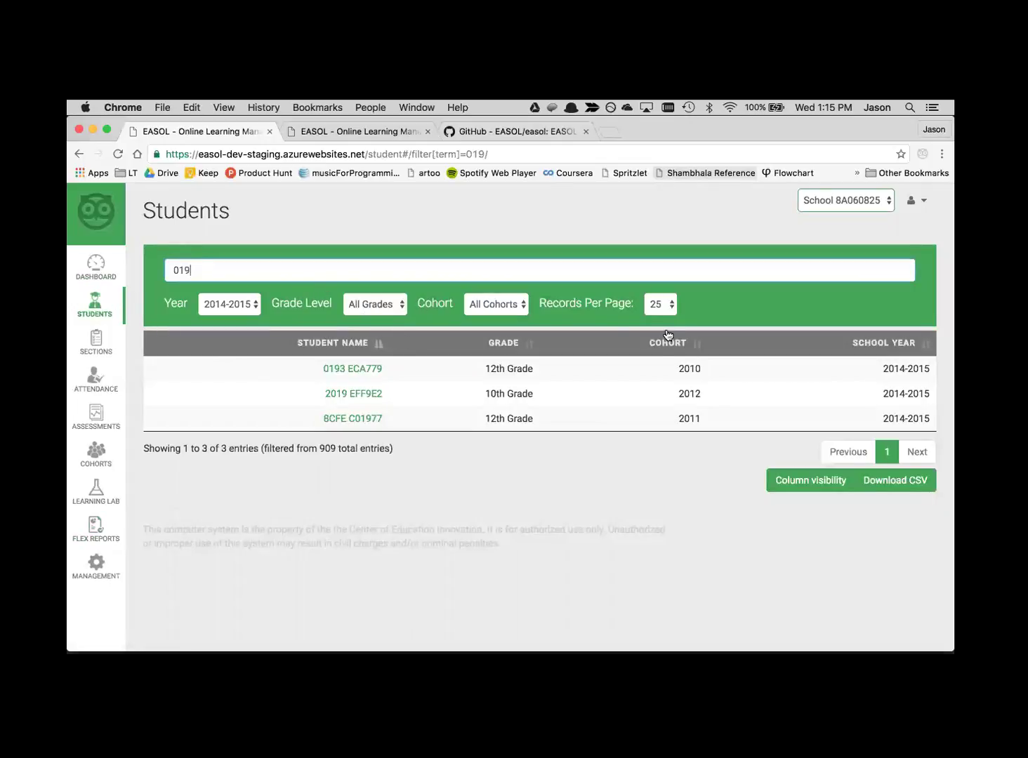
pyautogui.click(366, 370)
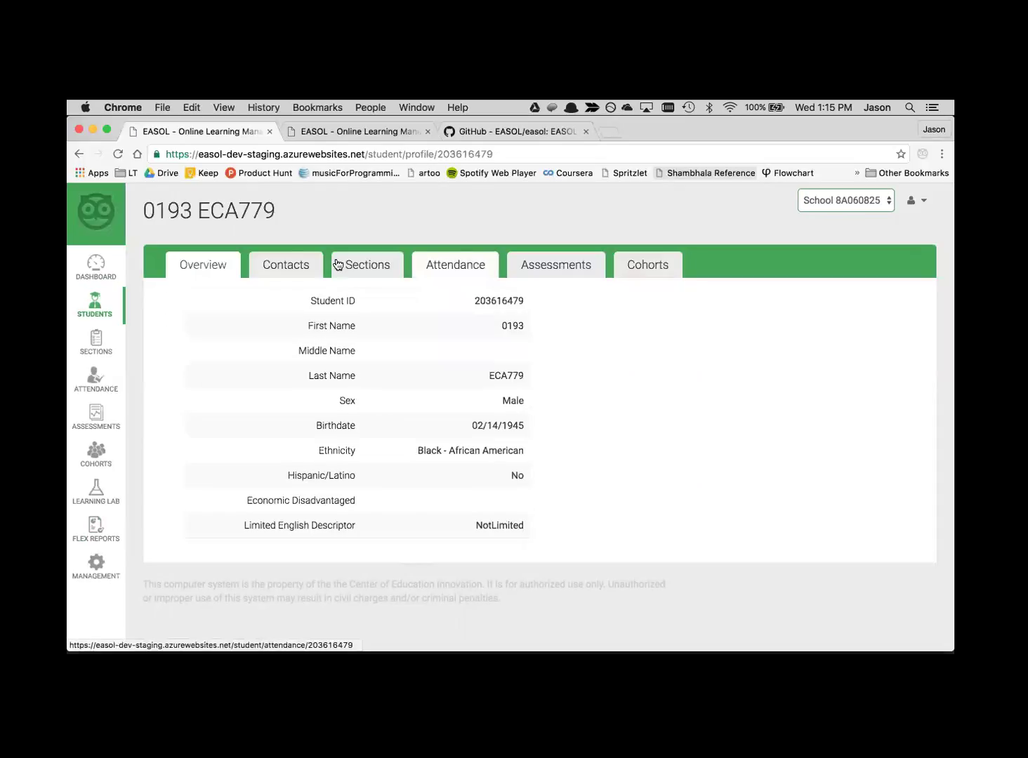
# Browse the student's Contacts, Sections and Attendance pages, ending on Overview.
pyautogui.click(285, 261)
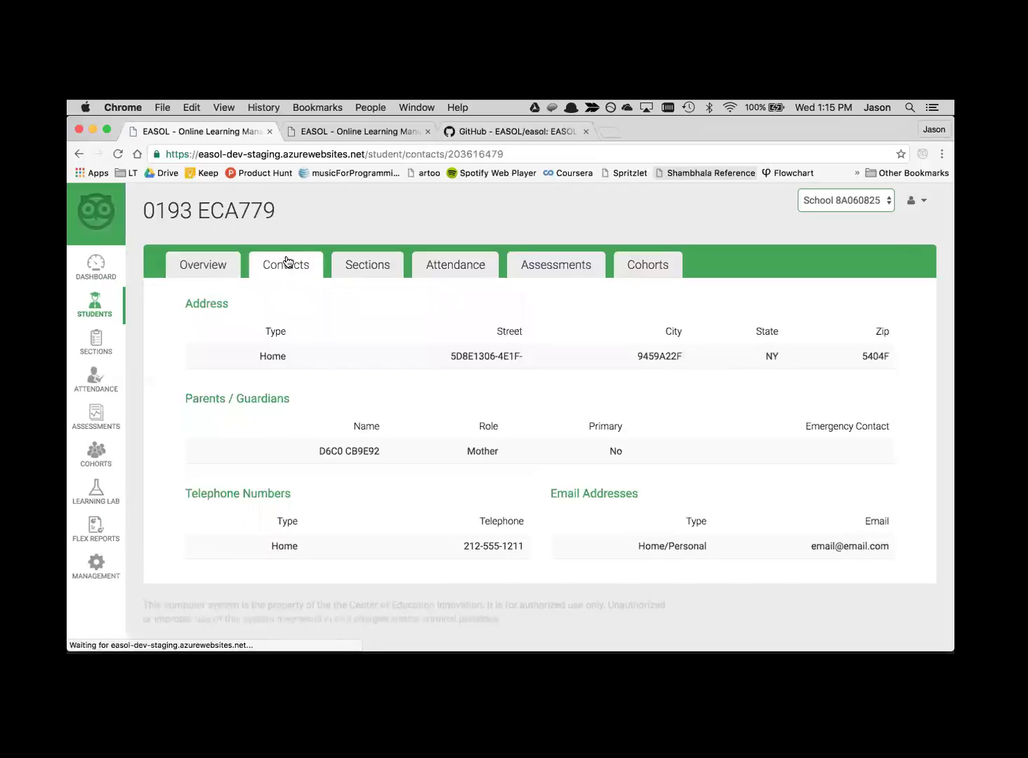
pyautogui.click(361, 263)
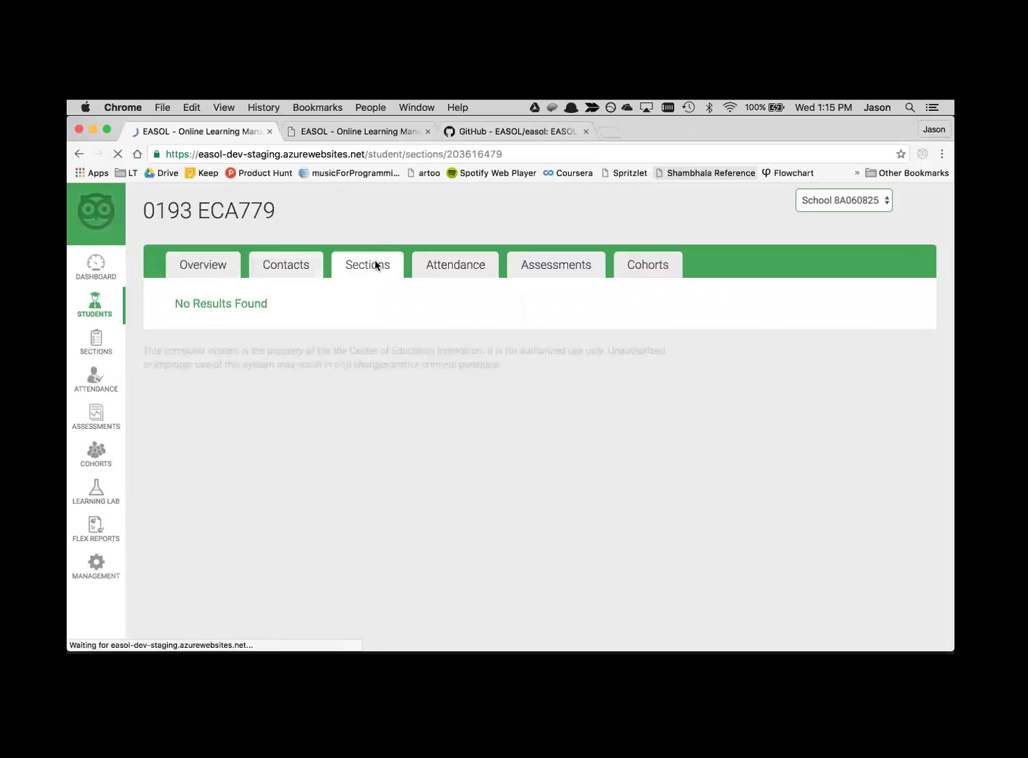
pyautogui.click(457, 270)
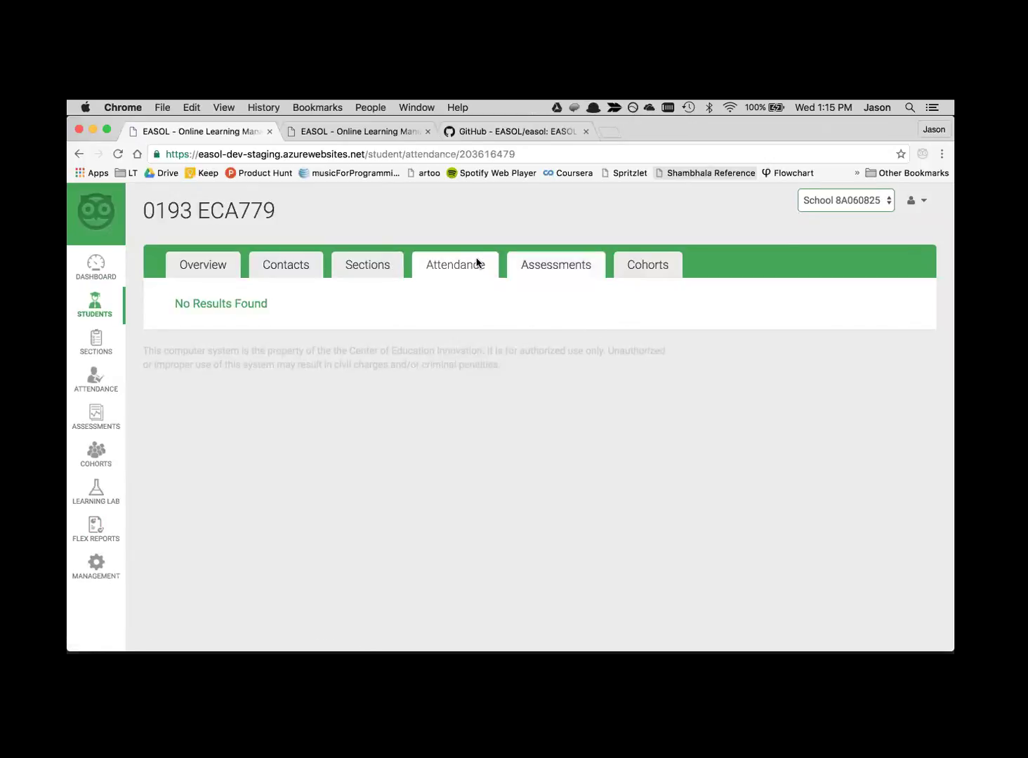
pyautogui.click(217, 267)
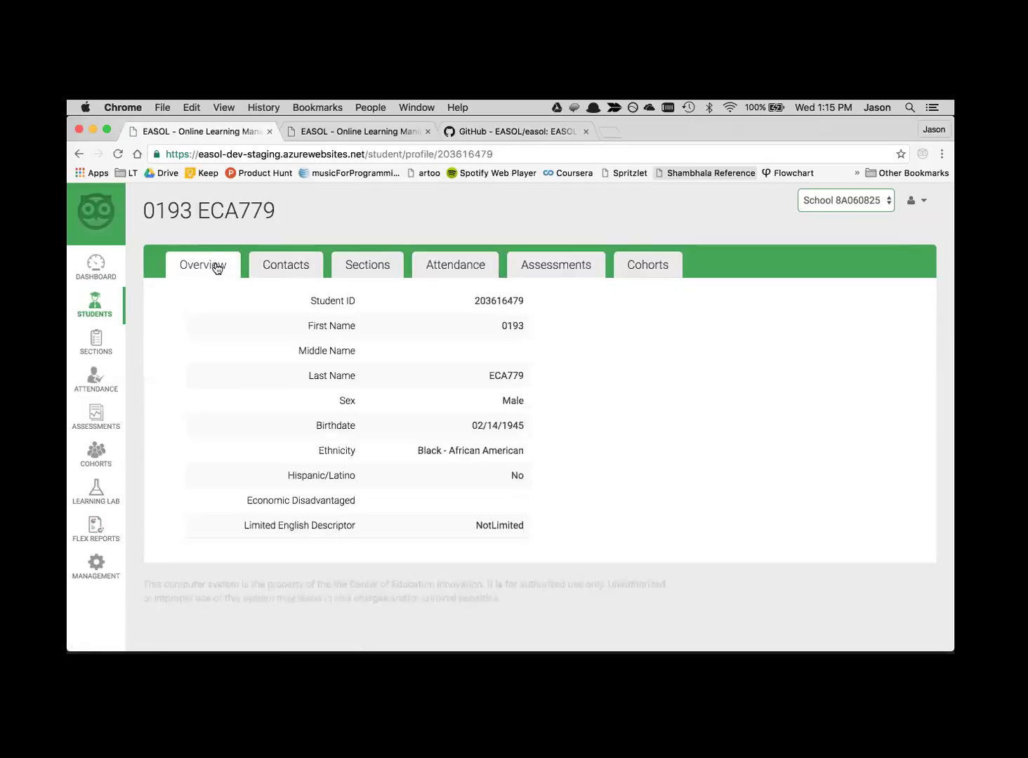
# Open the Sections list and view the Spring Semester period 7 AlgbrRg section's student roster.
pyautogui.click(99, 344)
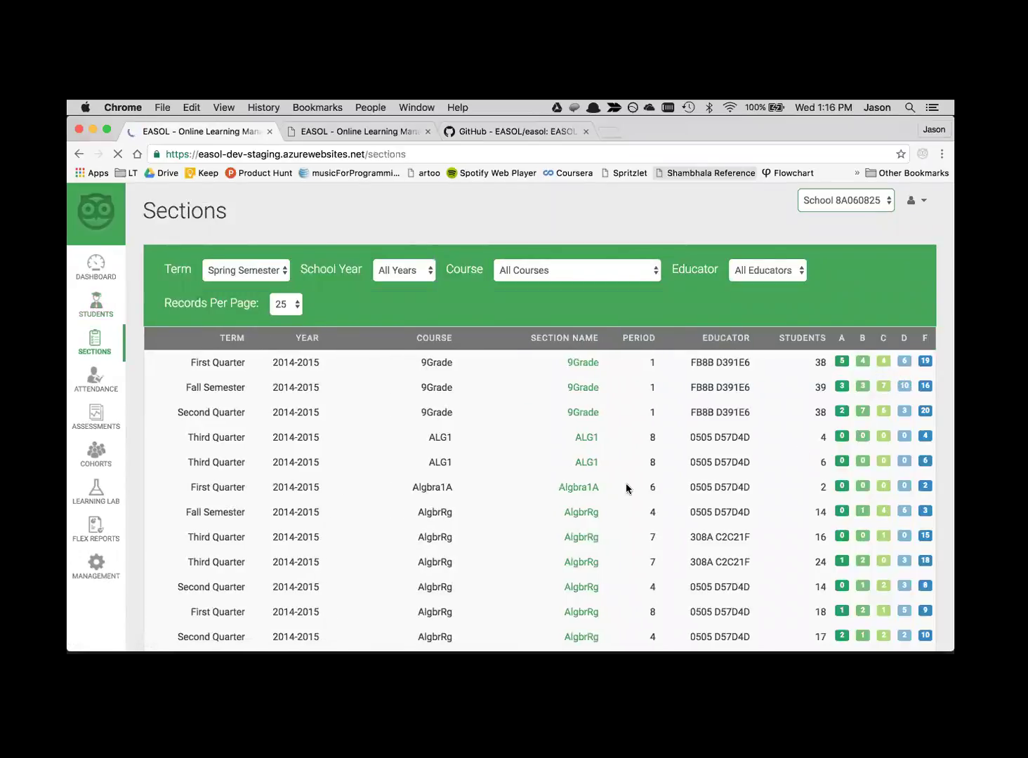
pyautogui.scroll(-1, 361, 450)
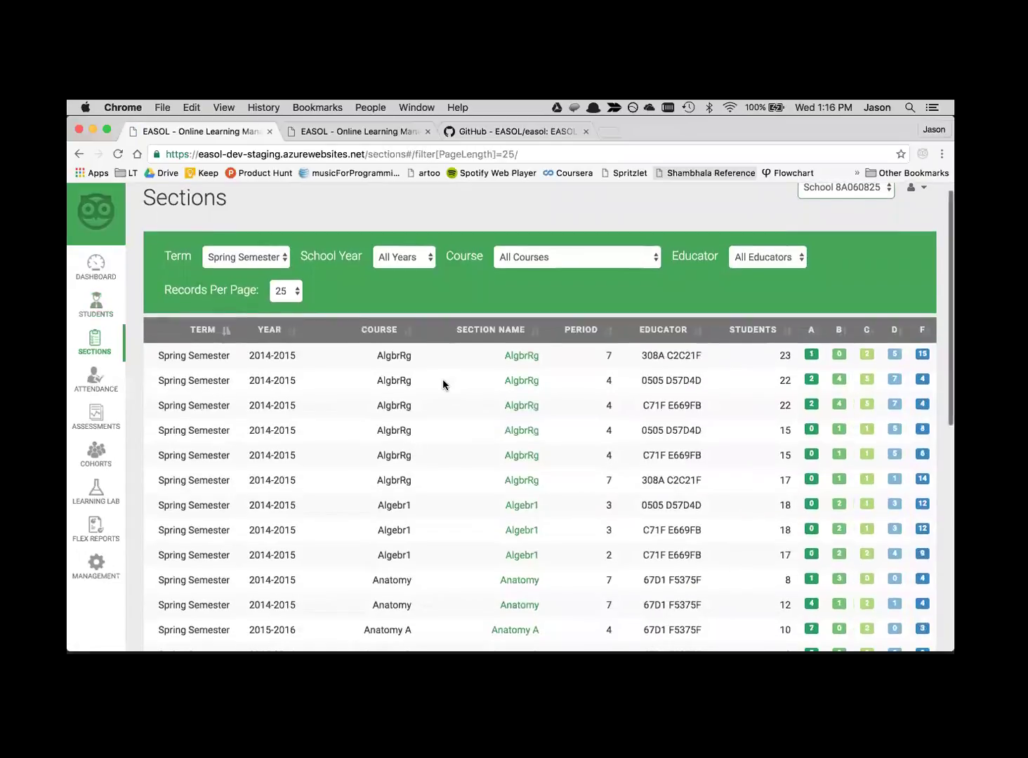
pyautogui.scroll(-1, 448, 385)
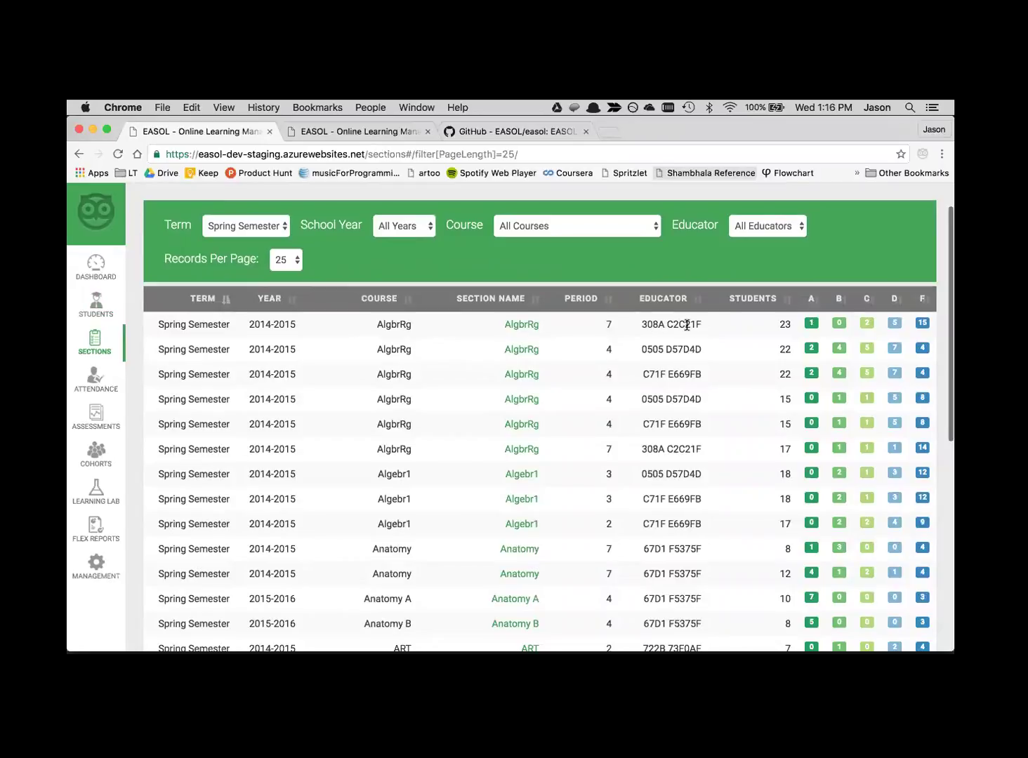
pyautogui.scroll(-1, 700, 379)
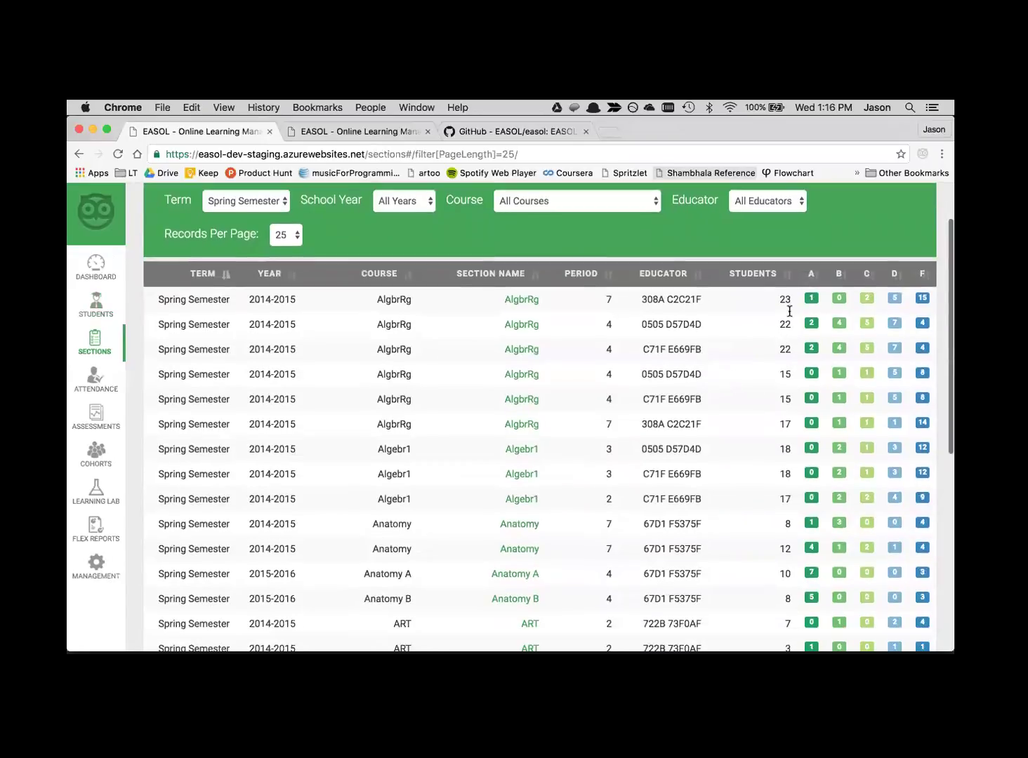
pyautogui.scroll(-2, 780, 391)
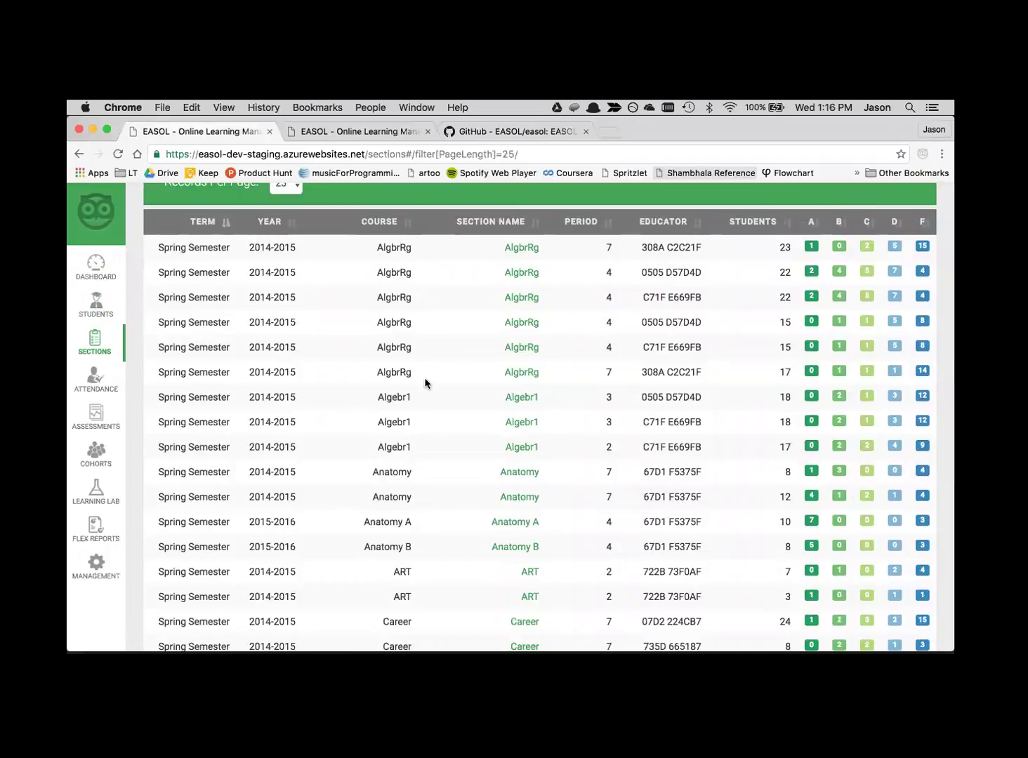
pyautogui.click(521, 373)
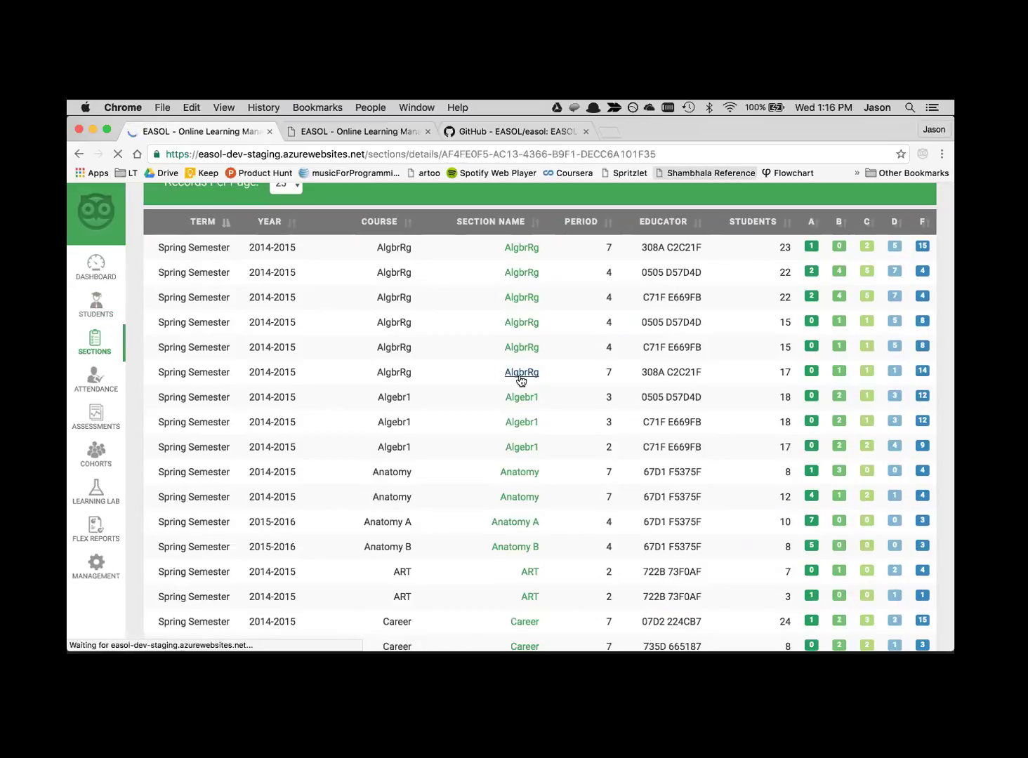
pyautogui.scroll(-3, 521, 380)
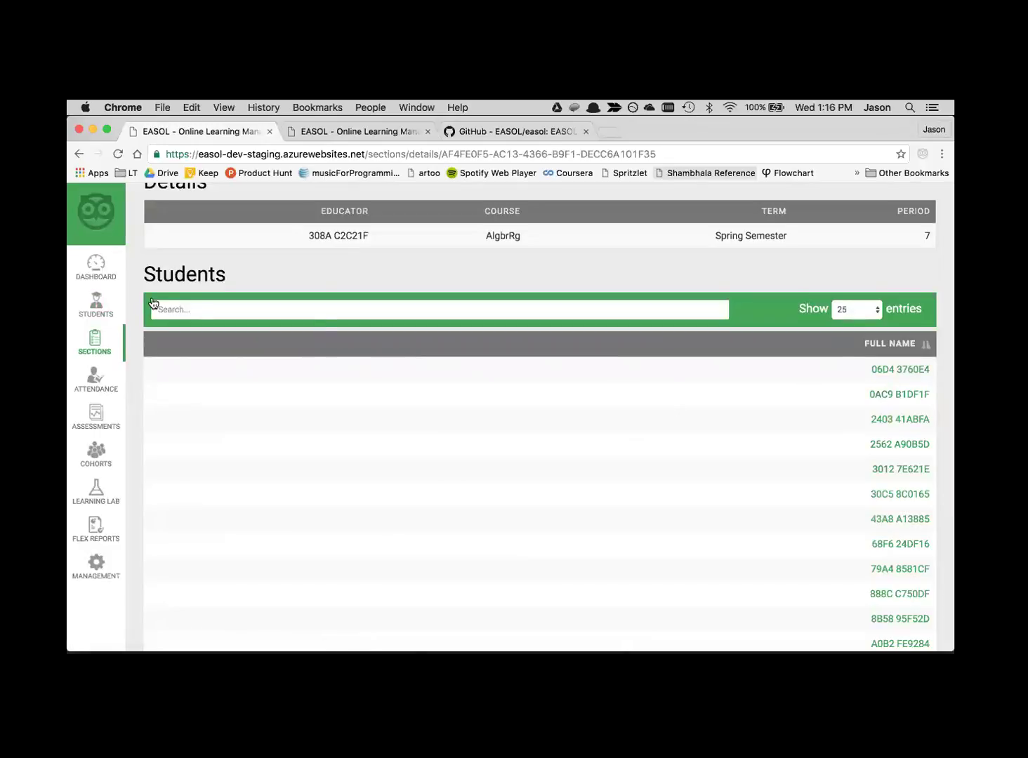
# Review the Attendance table's present, excused and unexcused counts, then expand the Learning Lab menu.
pyautogui.click(105, 393)
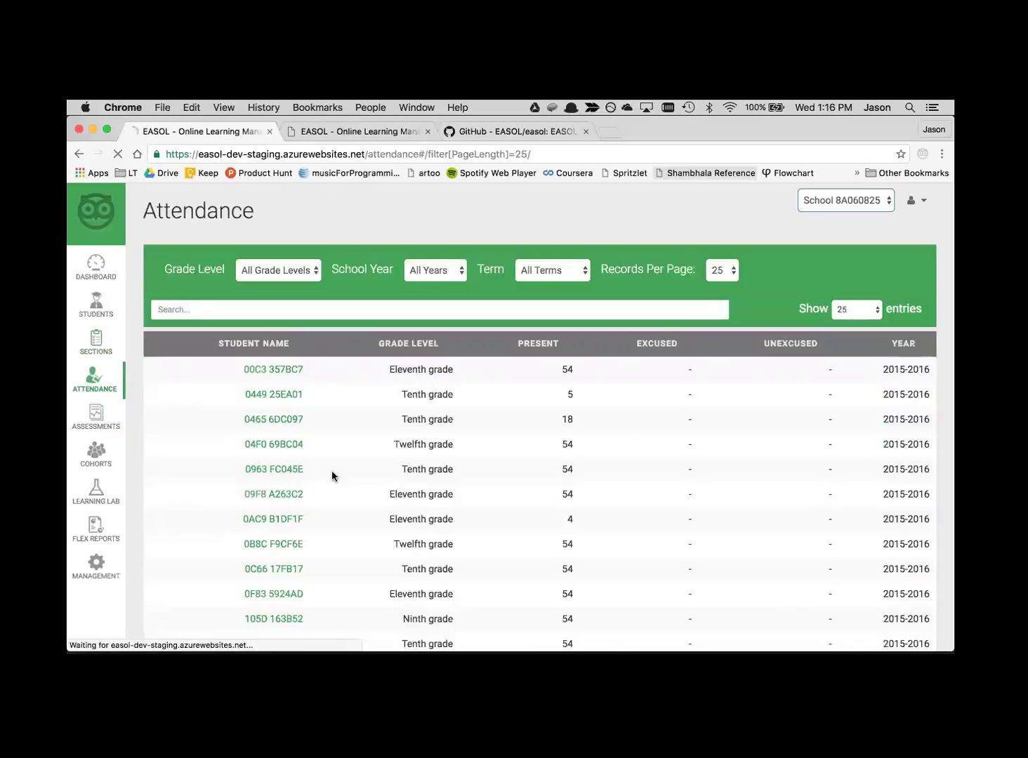
pyautogui.scroll(-2, 332, 471)
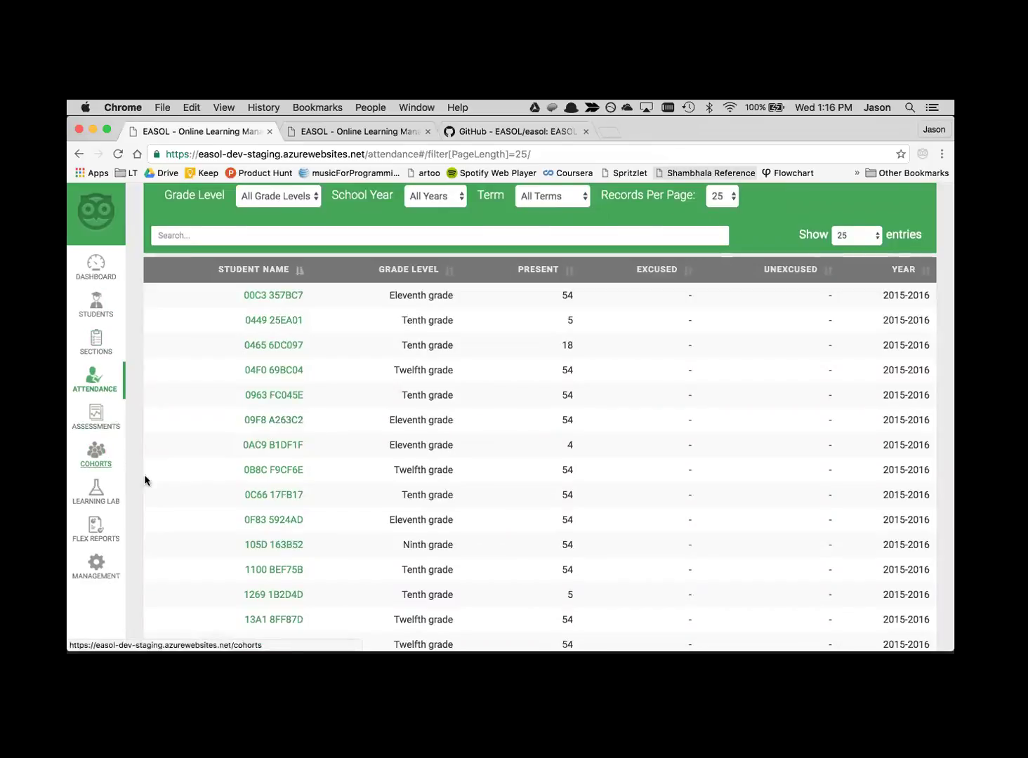
pyautogui.scroll(-2, 171, 470)
pyautogui.scroll(4, 171, 466)
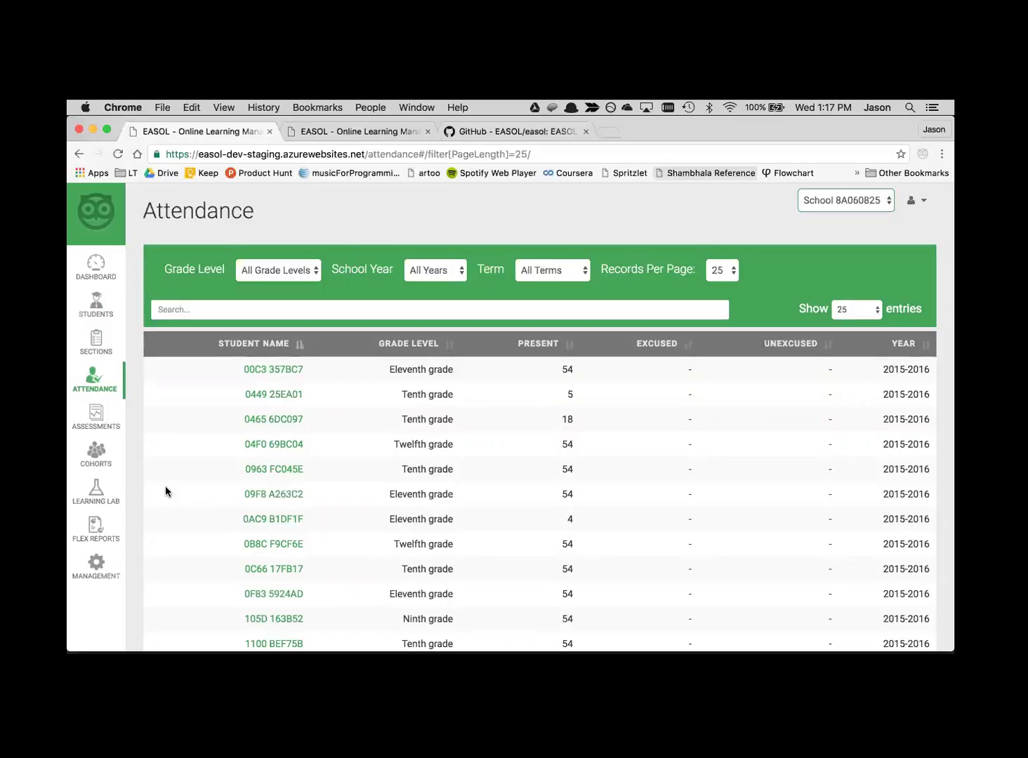
pyautogui.click(103, 496)
# Open Learning Lab Content and enter 'Moon' in the Keywords field.
pyautogui.click(91, 530)
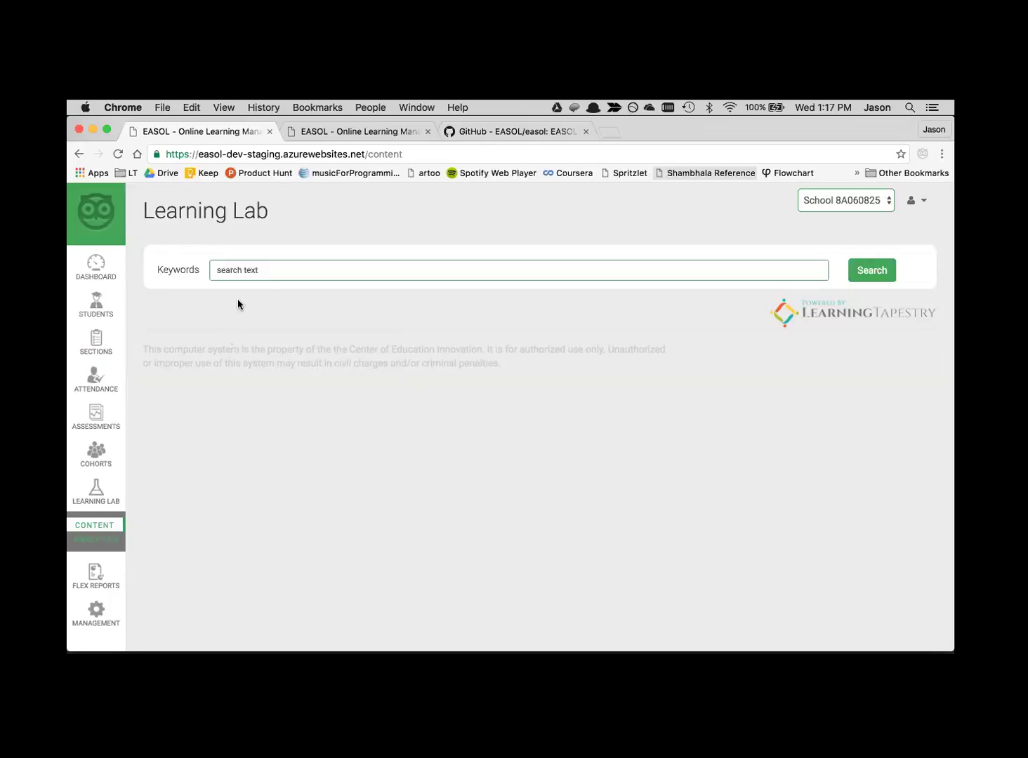
pyautogui.click(274, 279)
pyautogui.write('Moon')
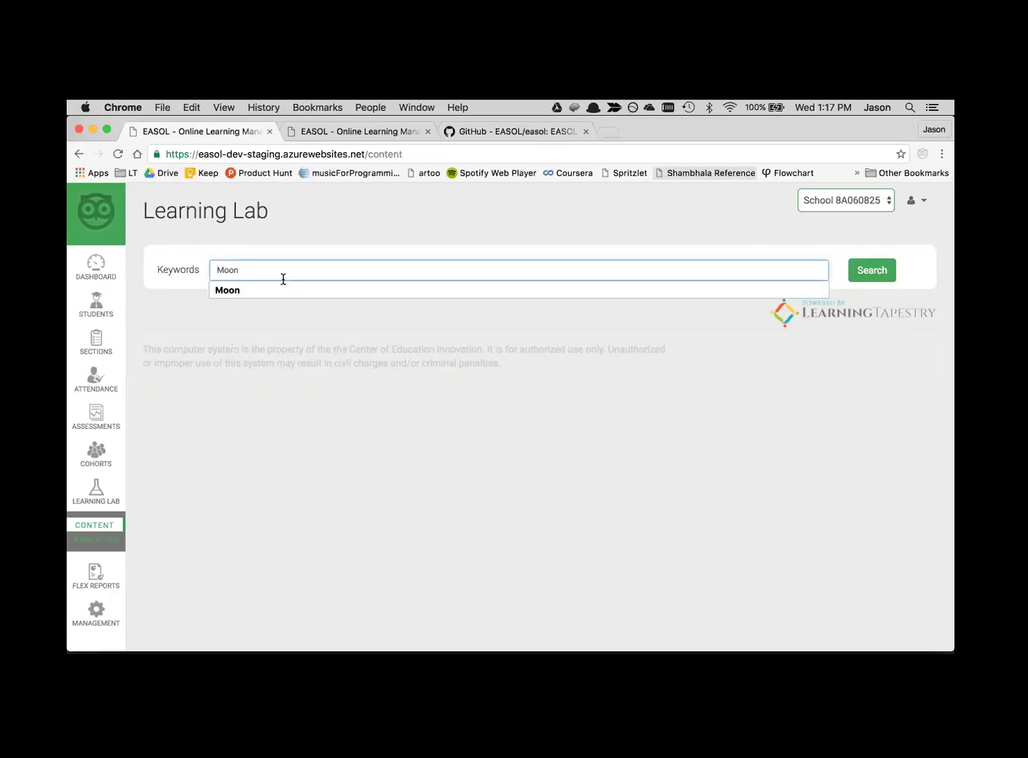
# Run the Moon search and browse its 725 results and the Publisher filter list.
pyautogui.click(886, 273)
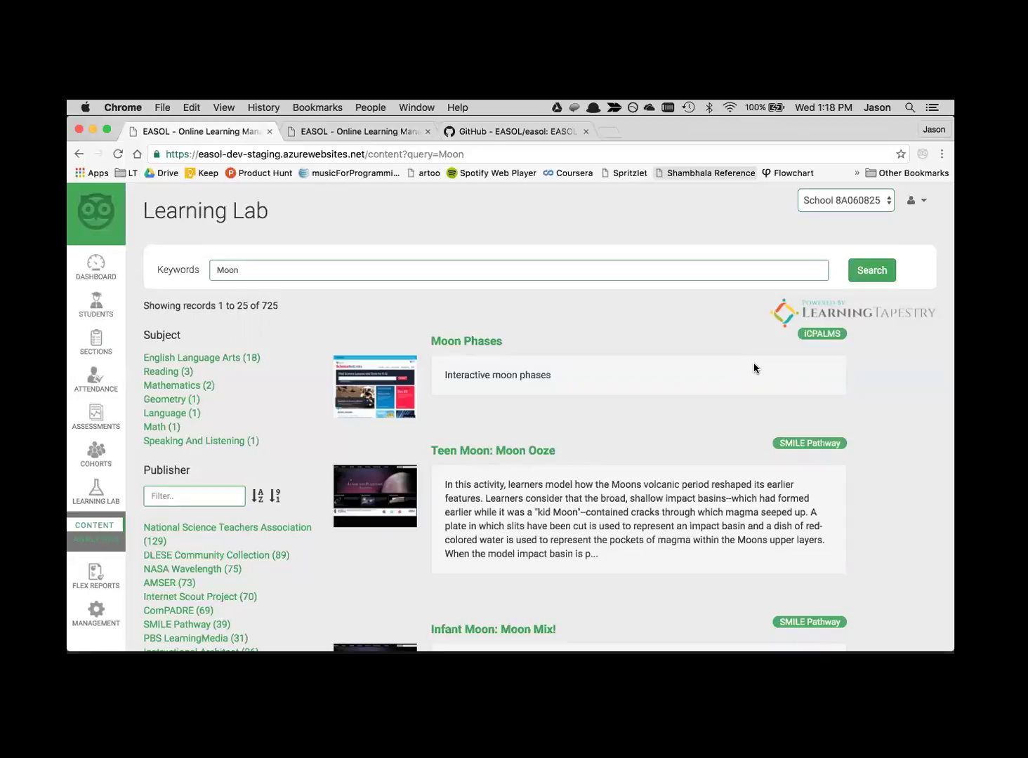
pyautogui.scroll(-2, 753, 367)
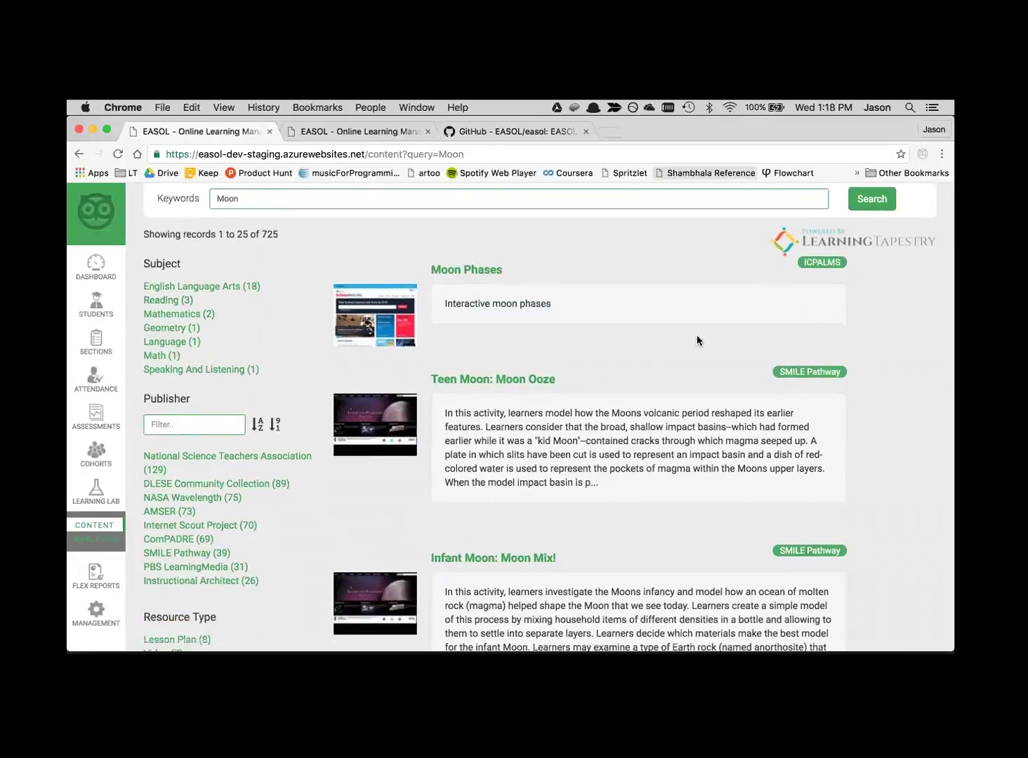
pyautogui.scroll(-2, 698, 340)
pyautogui.scroll(2, 697, 340)
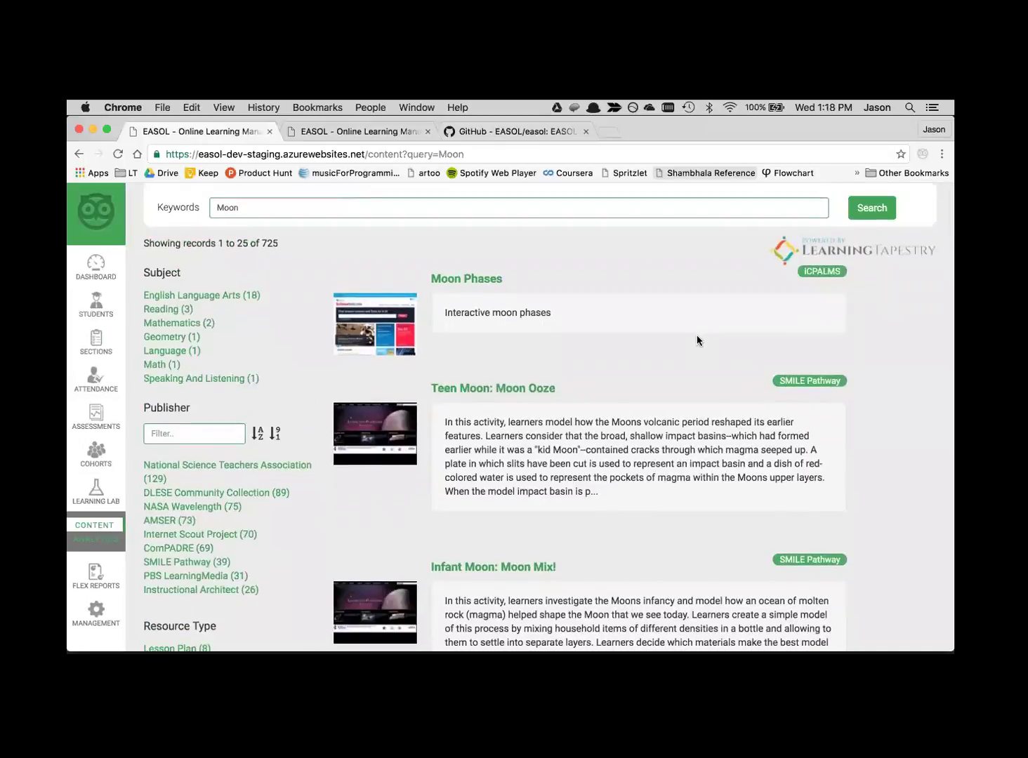
pyautogui.scroll(-2, 697, 340)
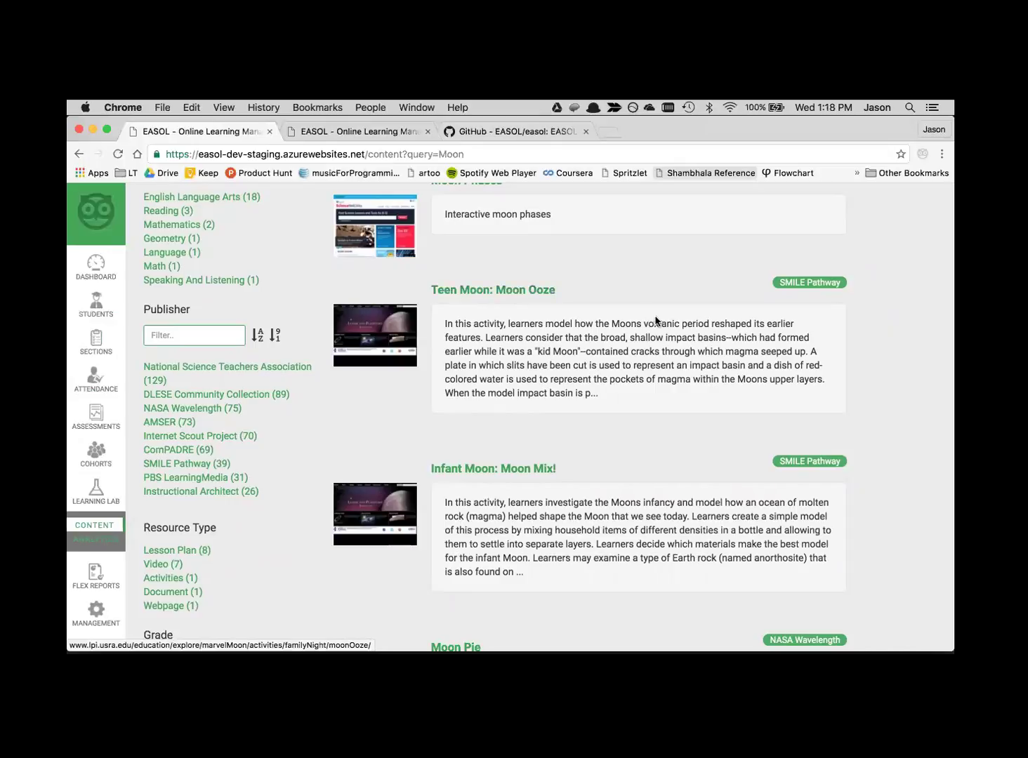
pyautogui.scroll(3, 662, 326)
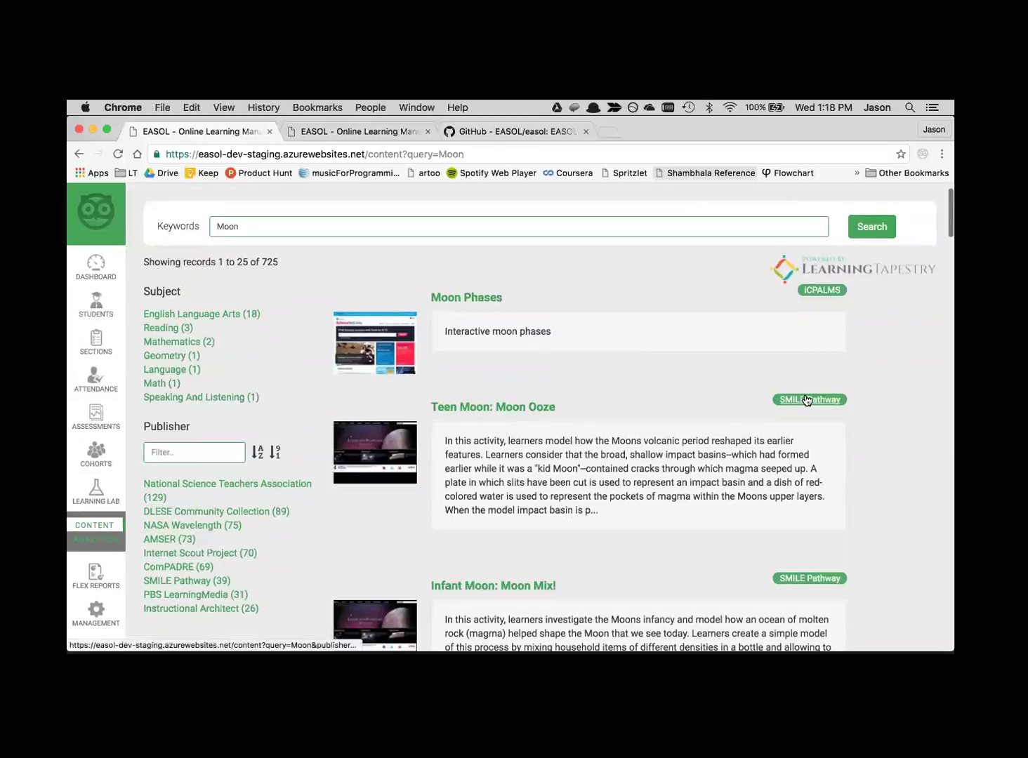
pyautogui.scroll(-1, 583, 505)
pyautogui.scroll(2, 582, 501)
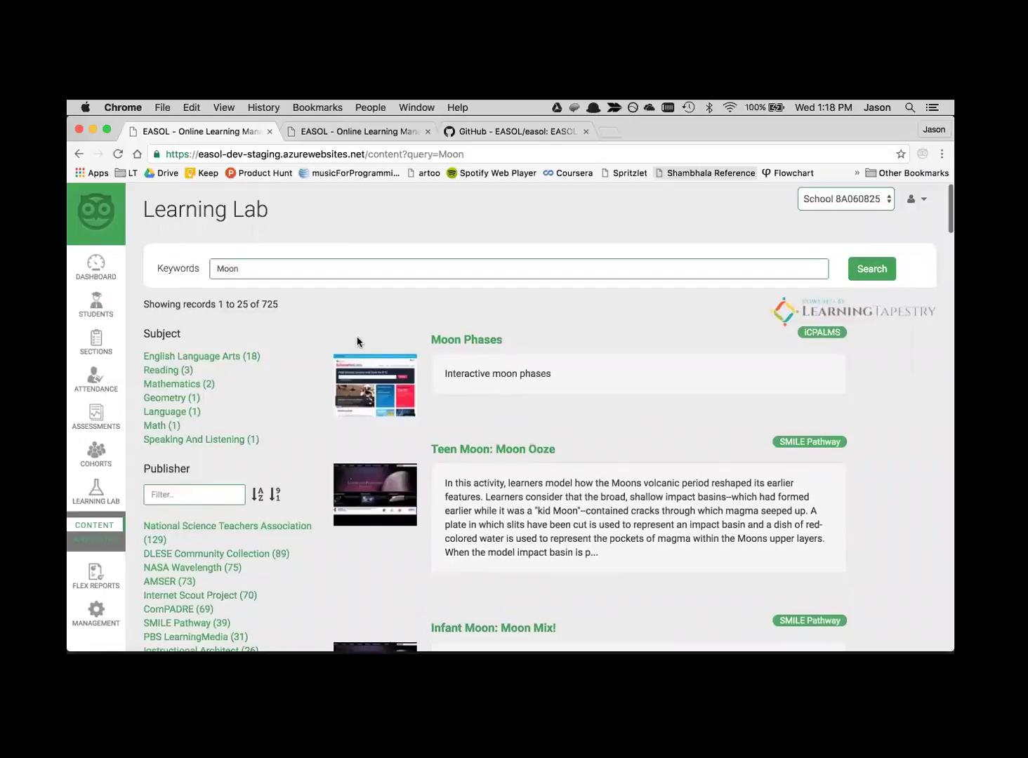
pyautogui.scroll(-1, 357, 342)
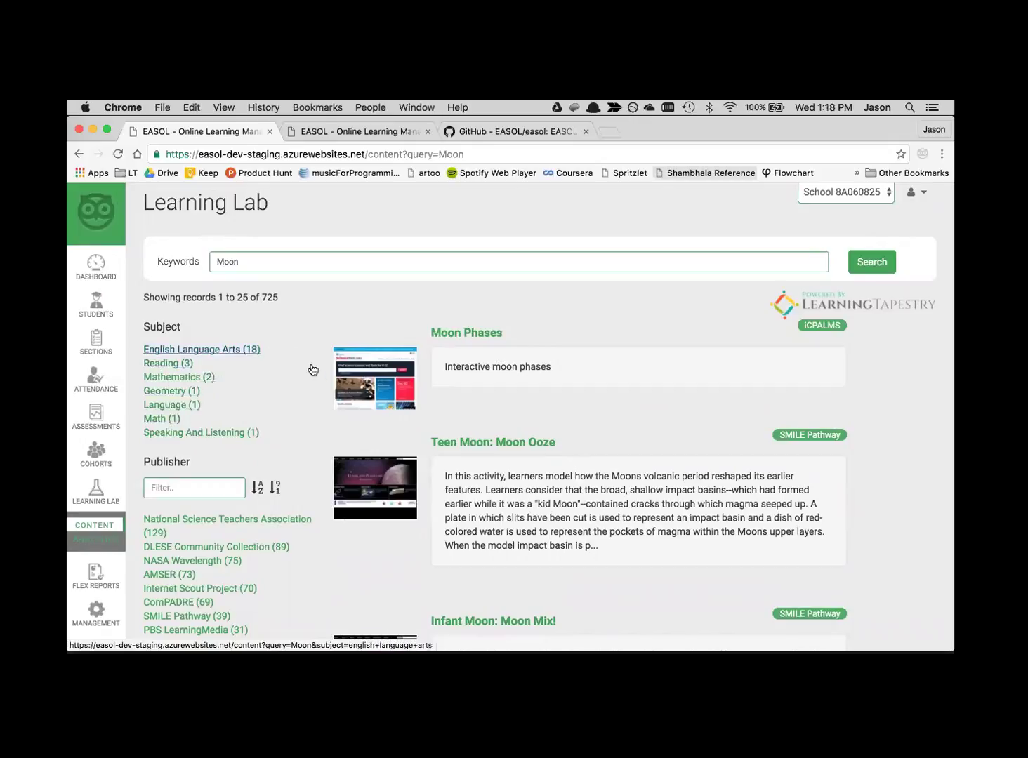
pyautogui.scroll(-3, 318, 379)
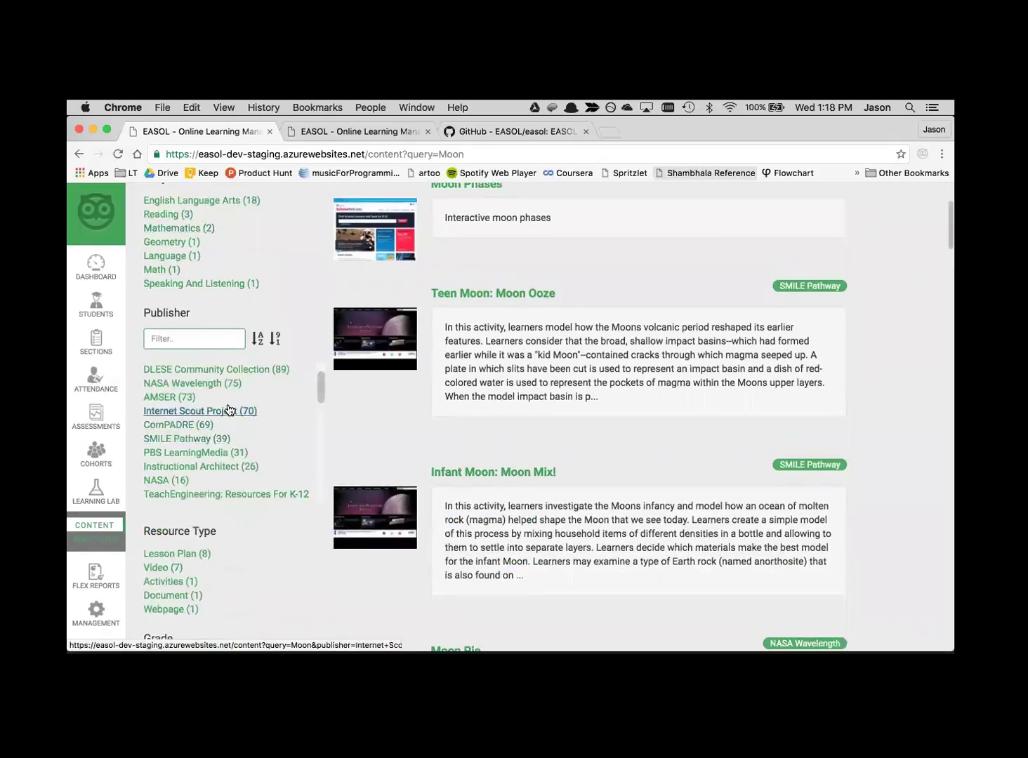
pyautogui.scroll(-3, 228, 411)
pyautogui.scroll(2, 225, 412)
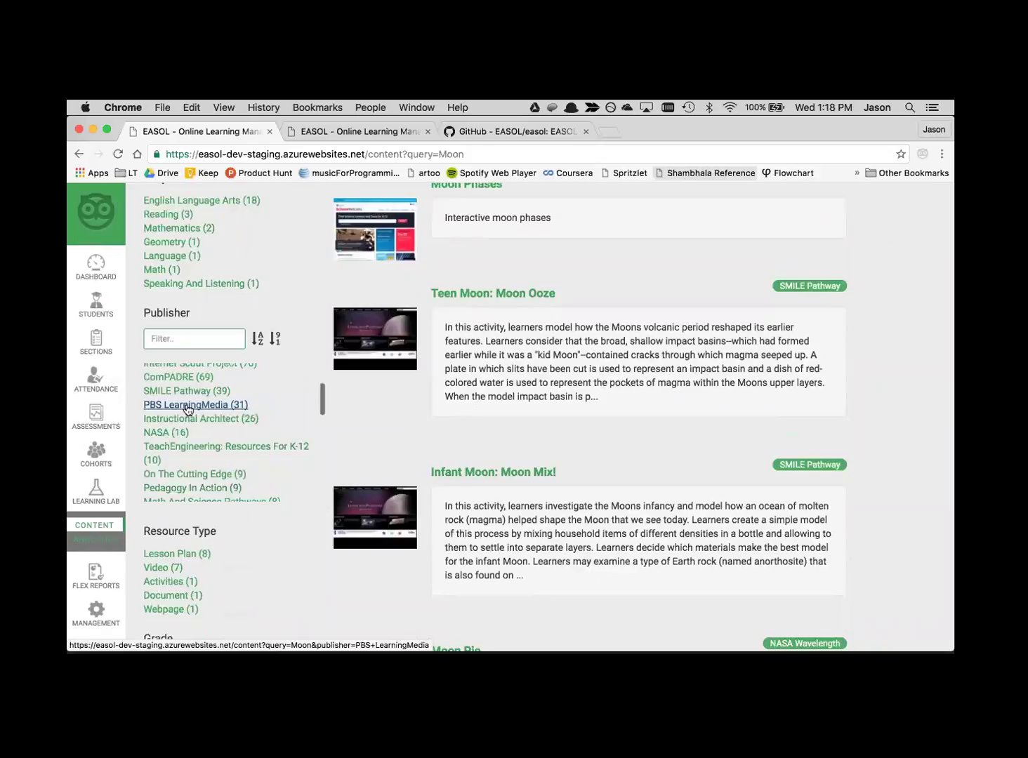
# Filter the Moon results to PBS LearningMedia (31 records) and browse the Grade and Standard filters.
pyautogui.click(187, 406)
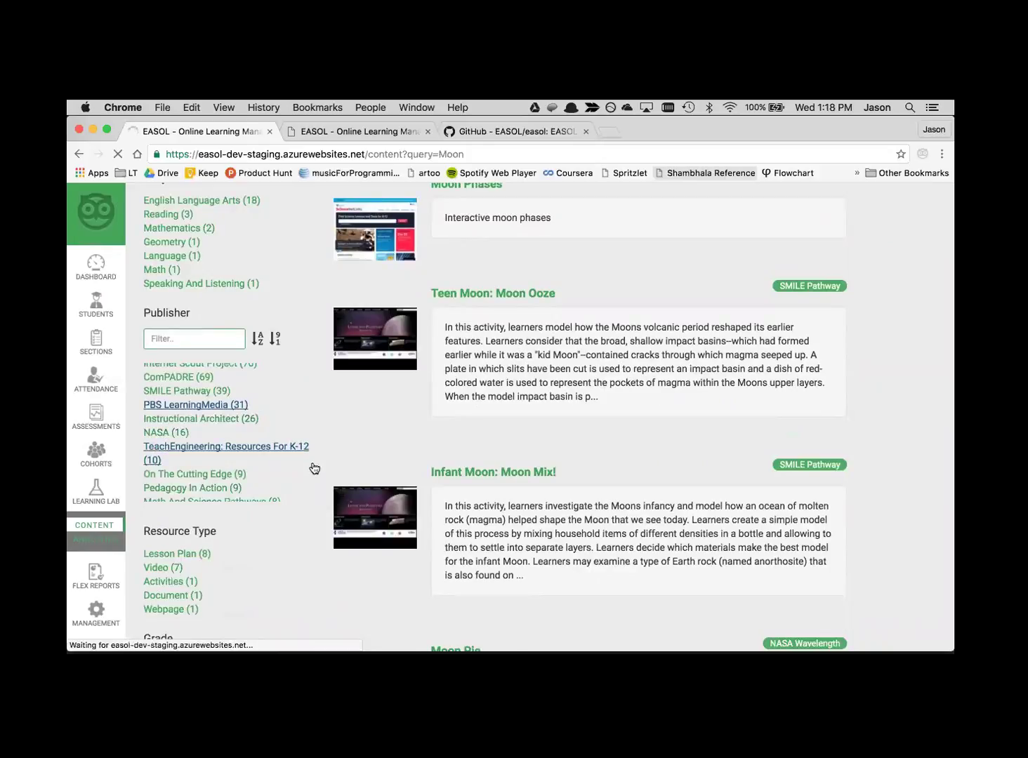
pyautogui.scroll(-4, 341, 395)
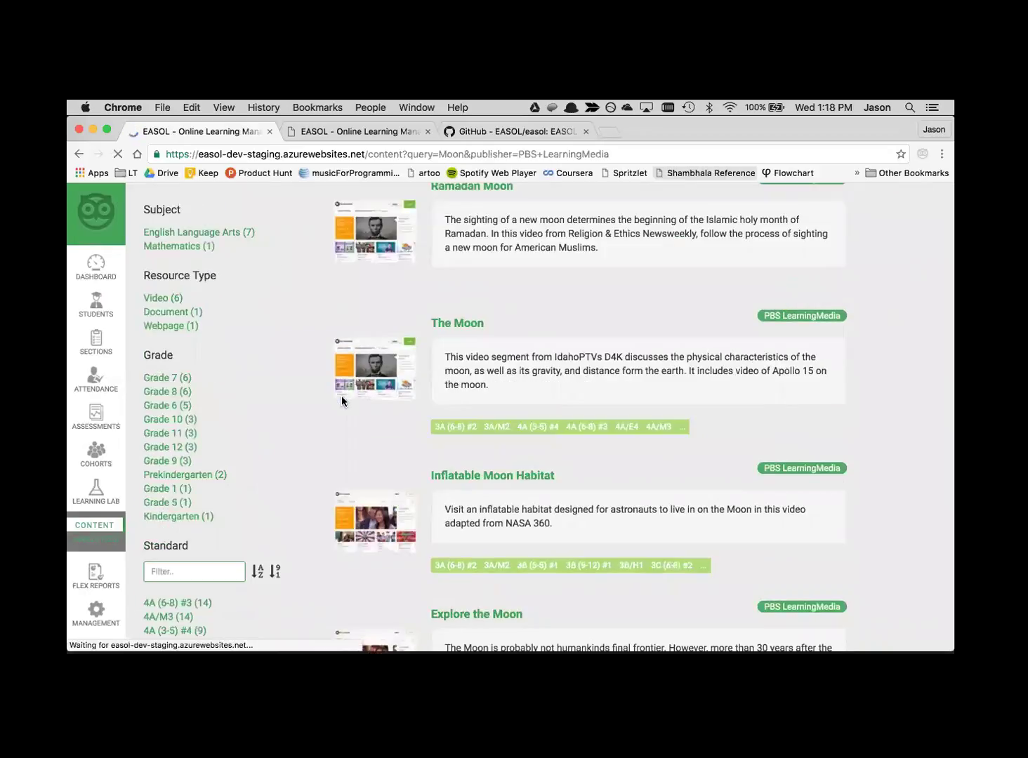
pyautogui.scroll(-3, 341, 402)
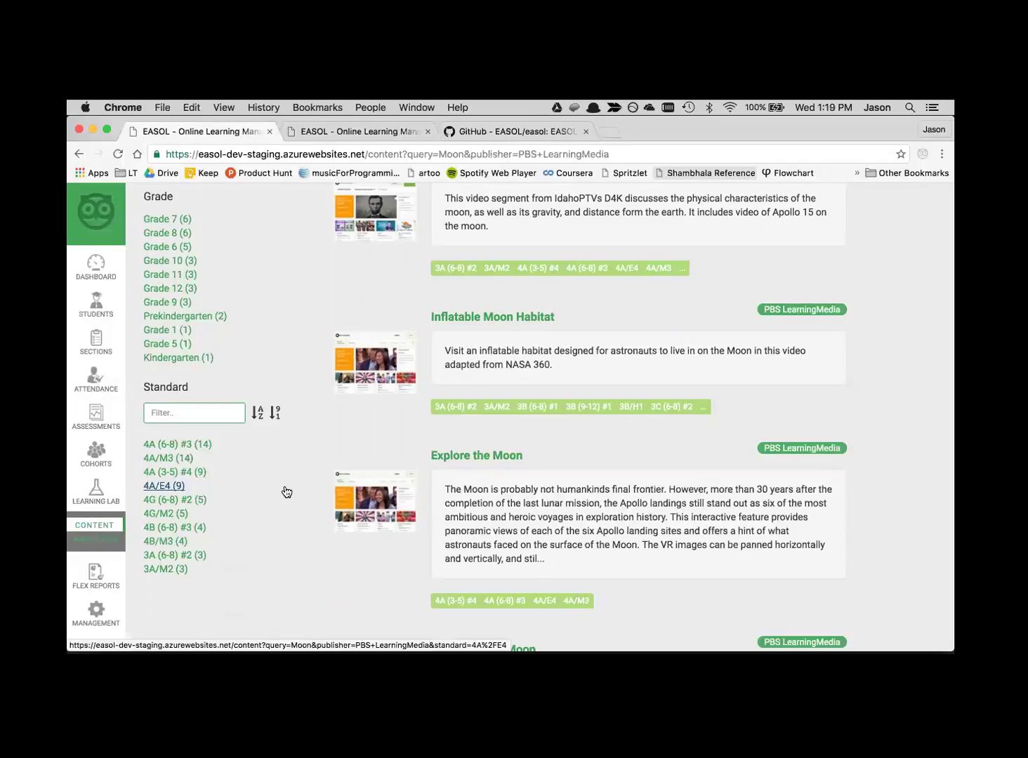
pyautogui.scroll(-5, 285, 490)
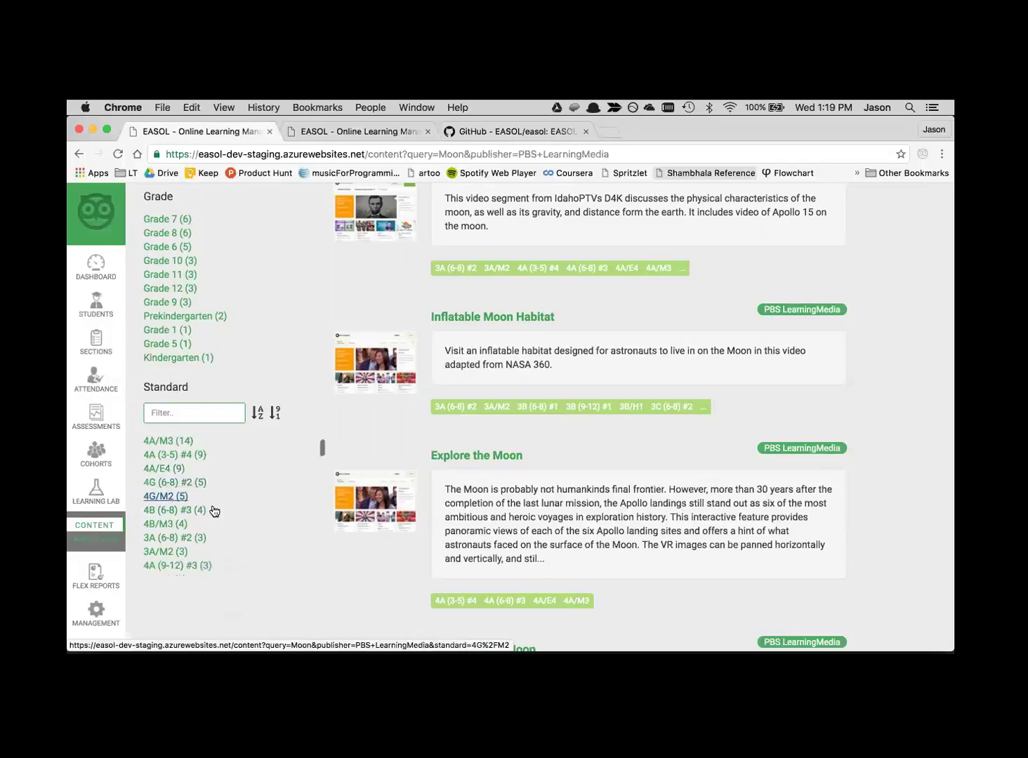
pyautogui.scroll(-5, 214, 510)
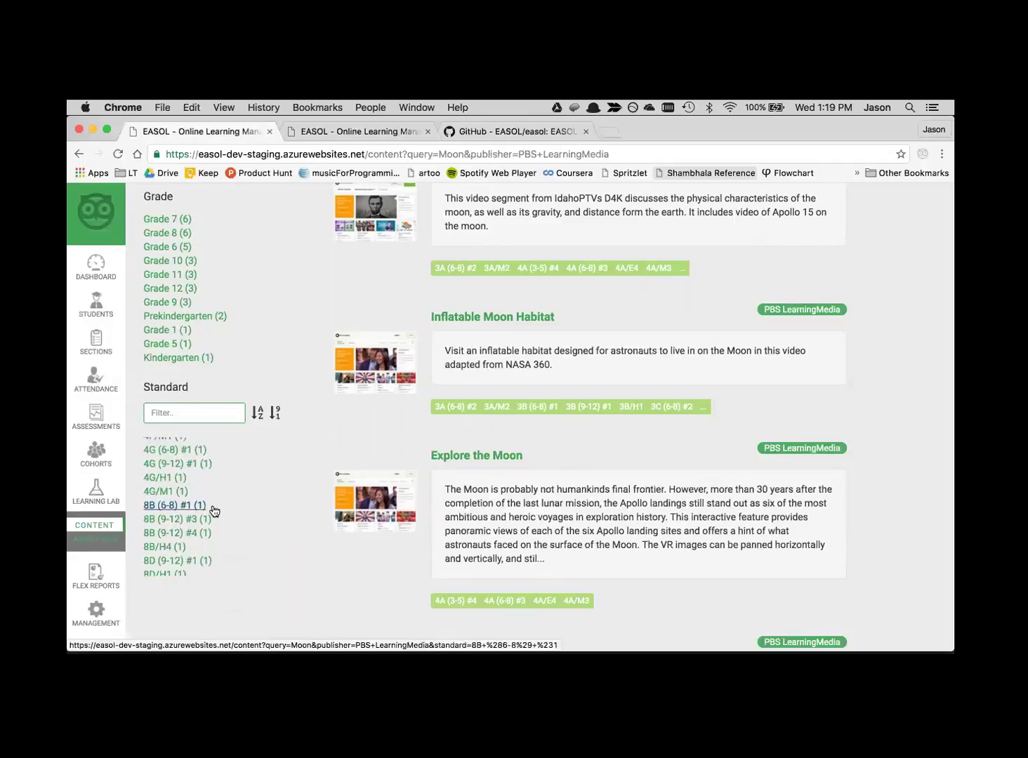
pyautogui.scroll(-5, 253, 459)
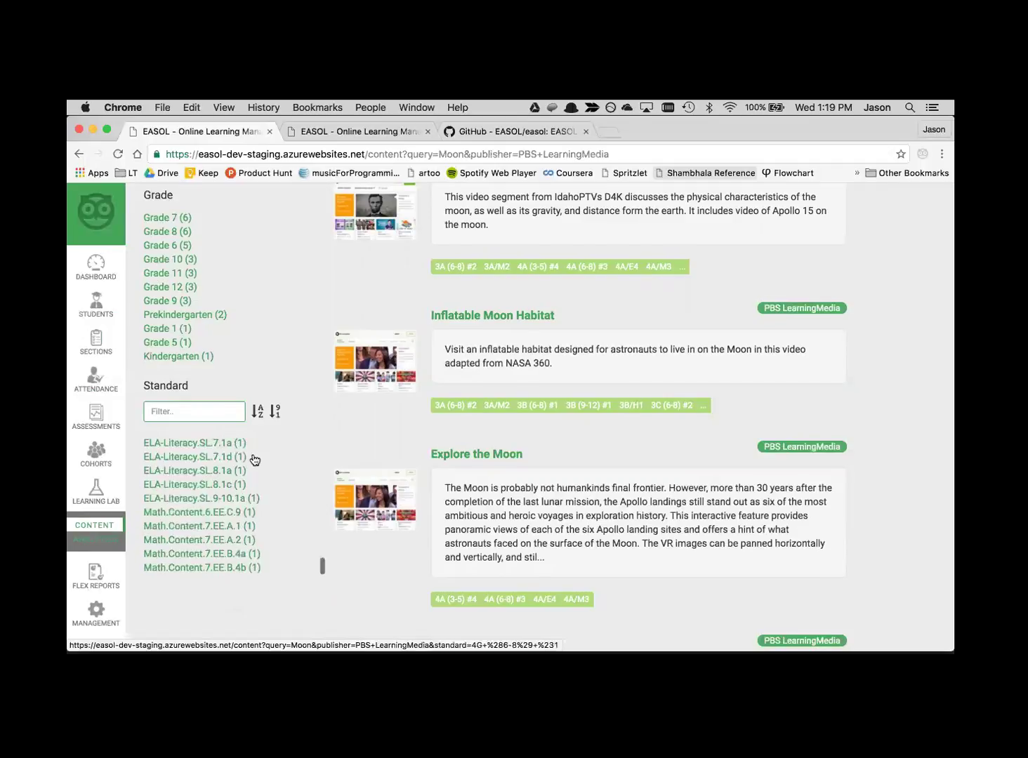
pyautogui.scroll(-2, 254, 460)
pyautogui.scroll(2, 254, 512)
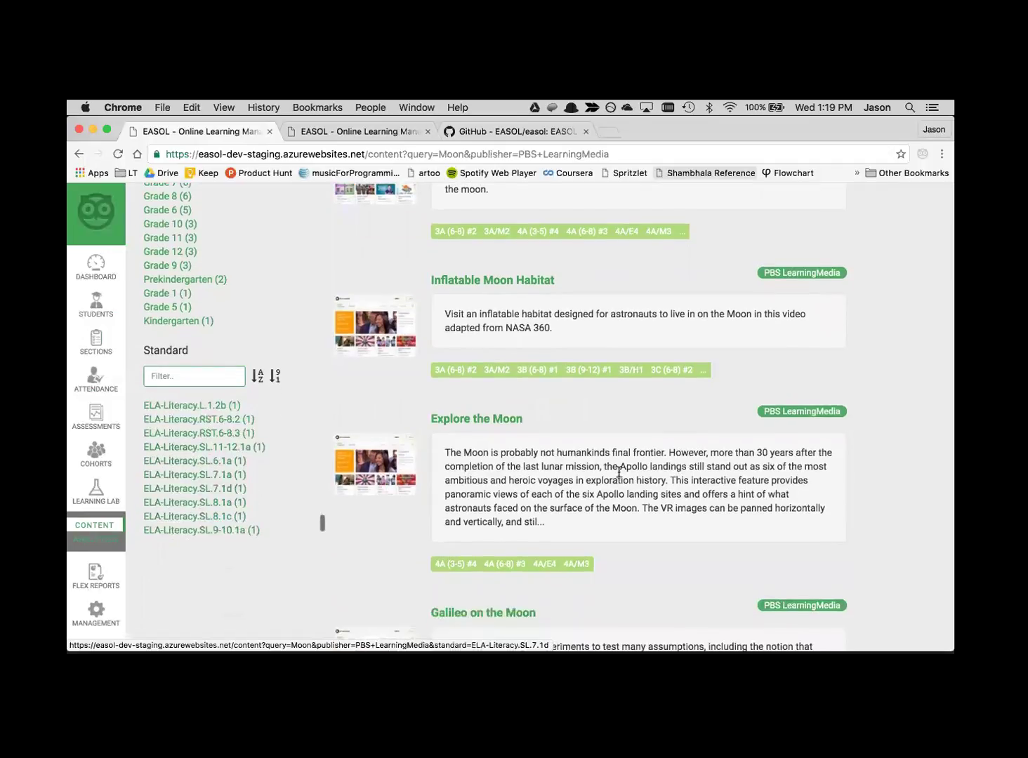
pyautogui.scroll(3, 669, 480)
pyautogui.scroll(2, 670, 477)
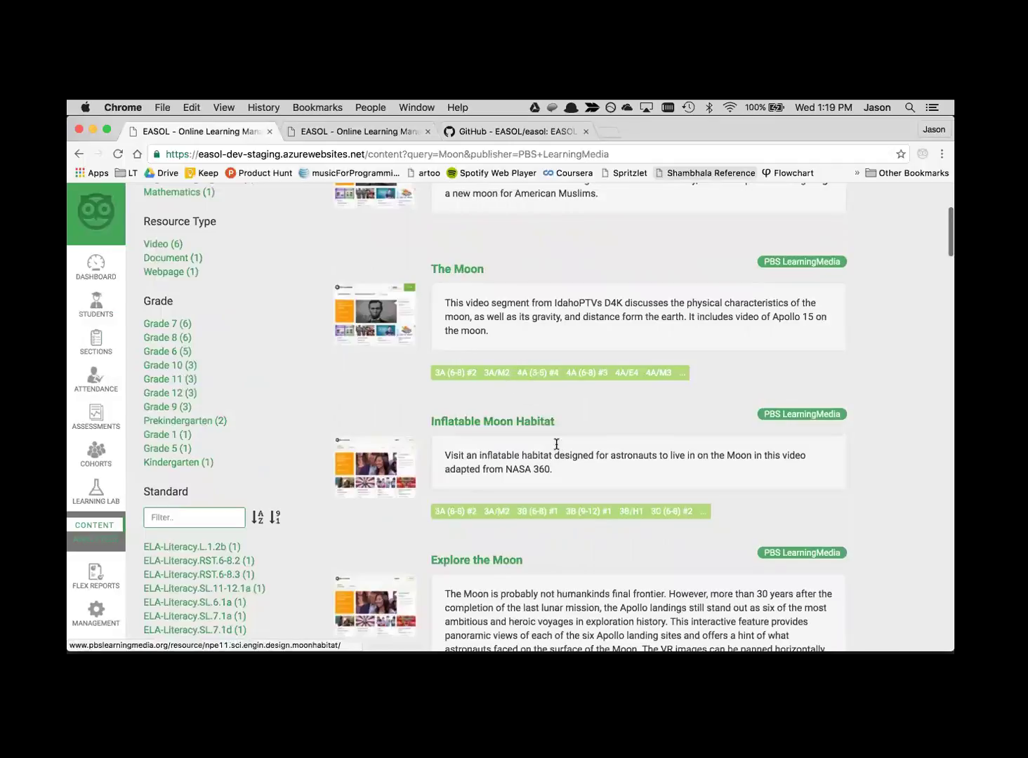
pyautogui.scroll(7, 524, 567)
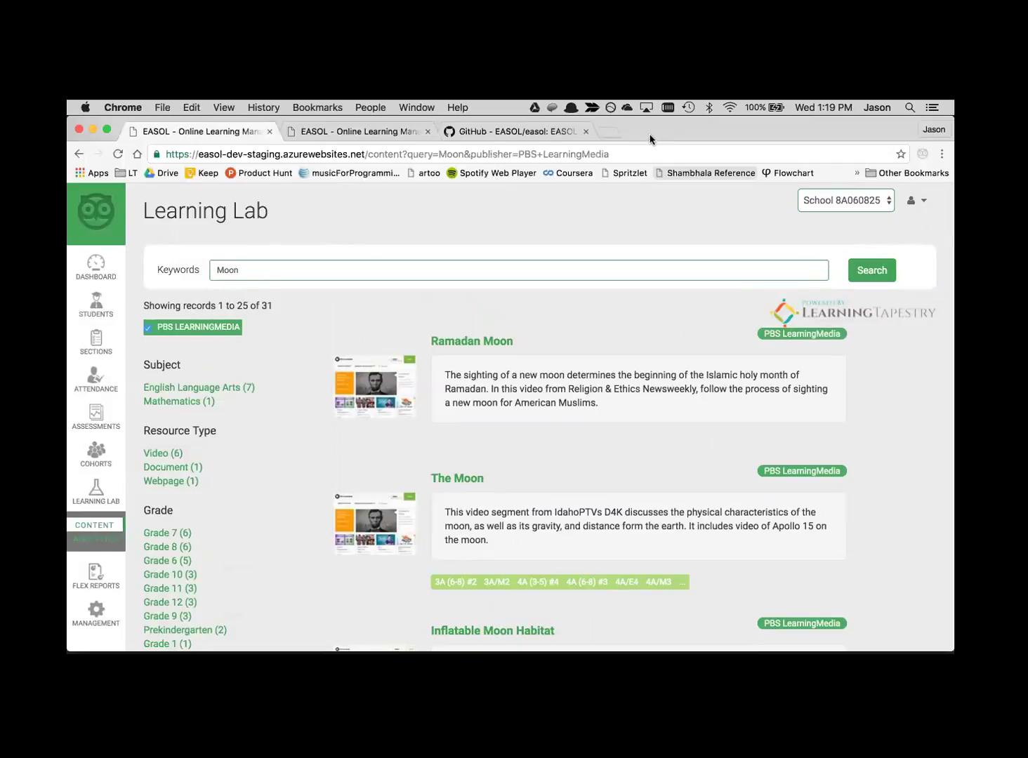
# Open classroom.google.com in a new browser tab.
pyautogui.click(610, 131)
pyautogui.write('class')
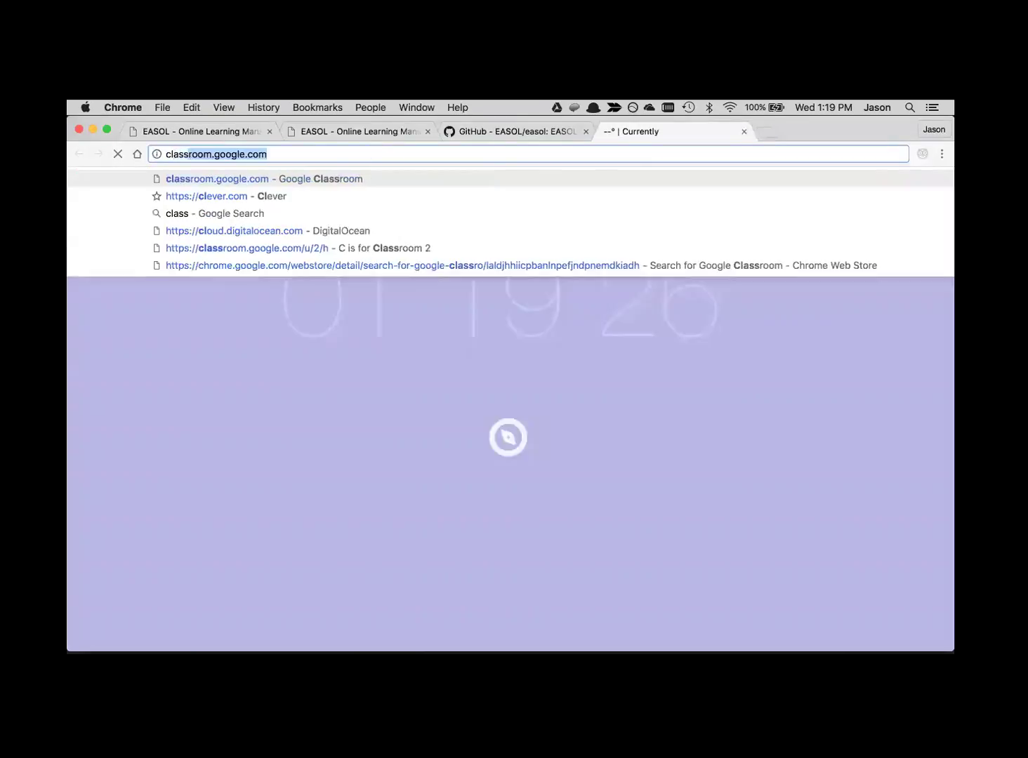
pyautogui.press('Return')
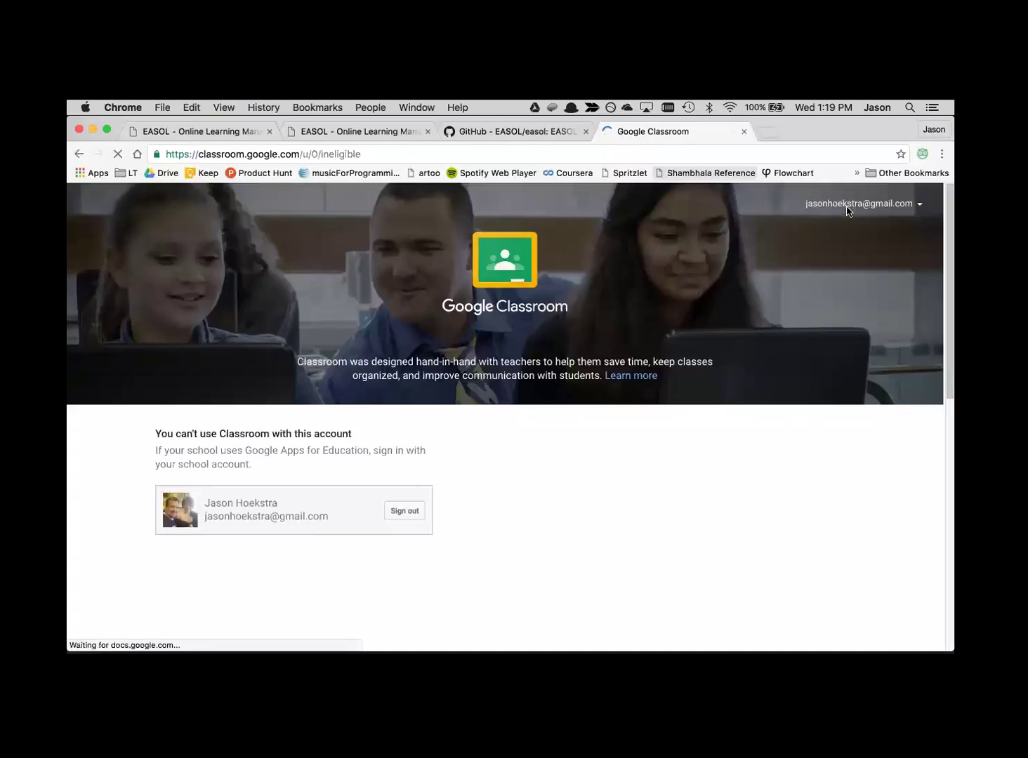
# Switch to the school teacher account and open the Plate Tectonics 101 class.
pyautogui.click(860, 204)
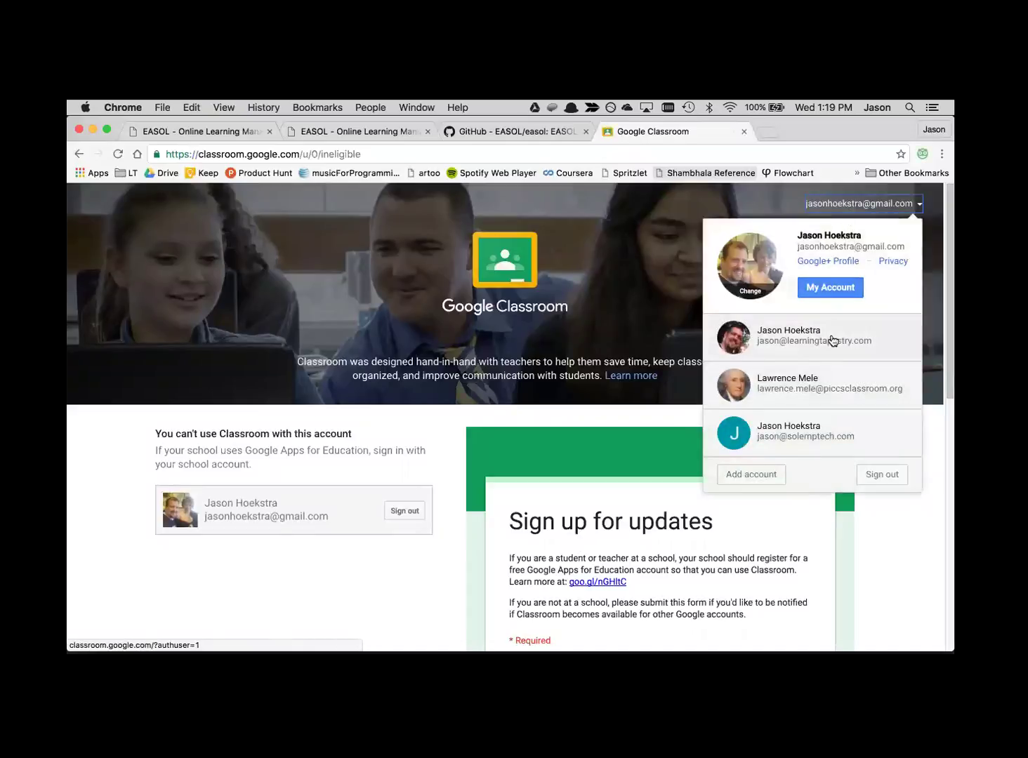
pyautogui.click(813, 387)
pyautogui.click(615, 309)
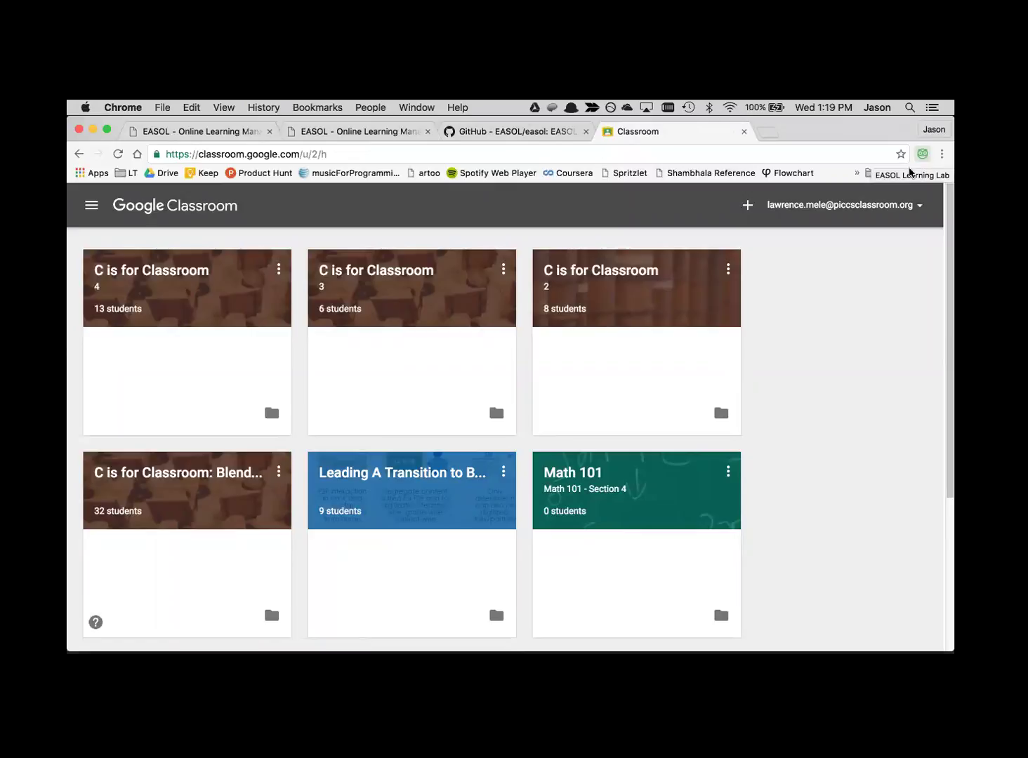
pyautogui.scroll(-5, 856, 349)
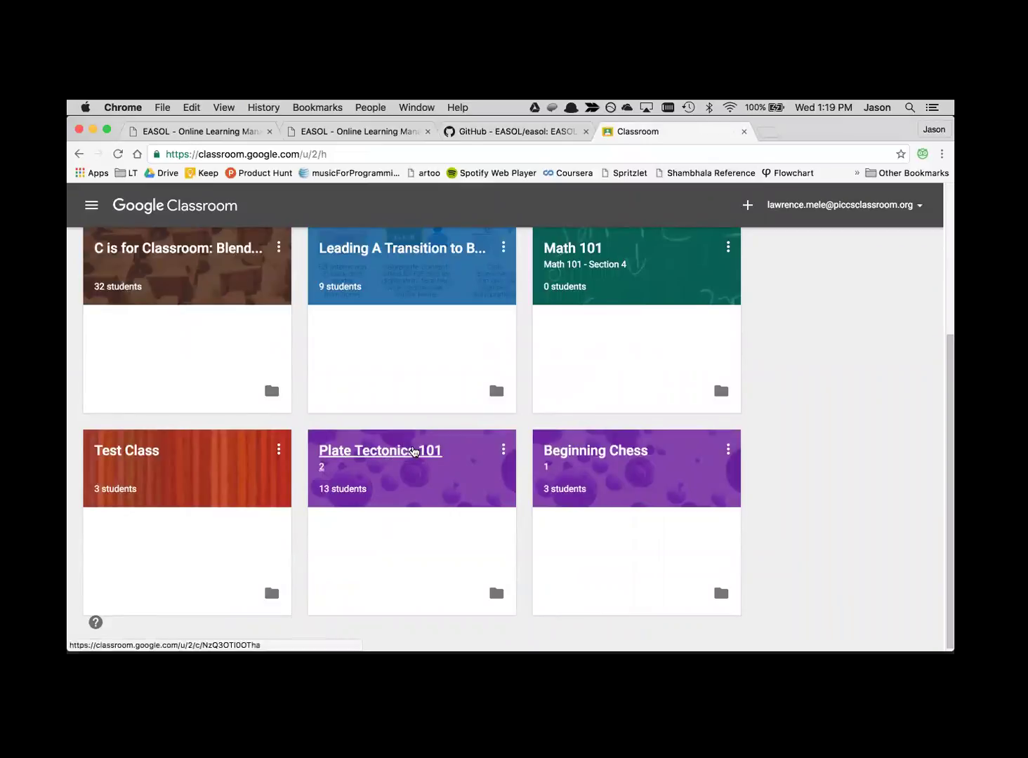
pyautogui.click(414, 452)
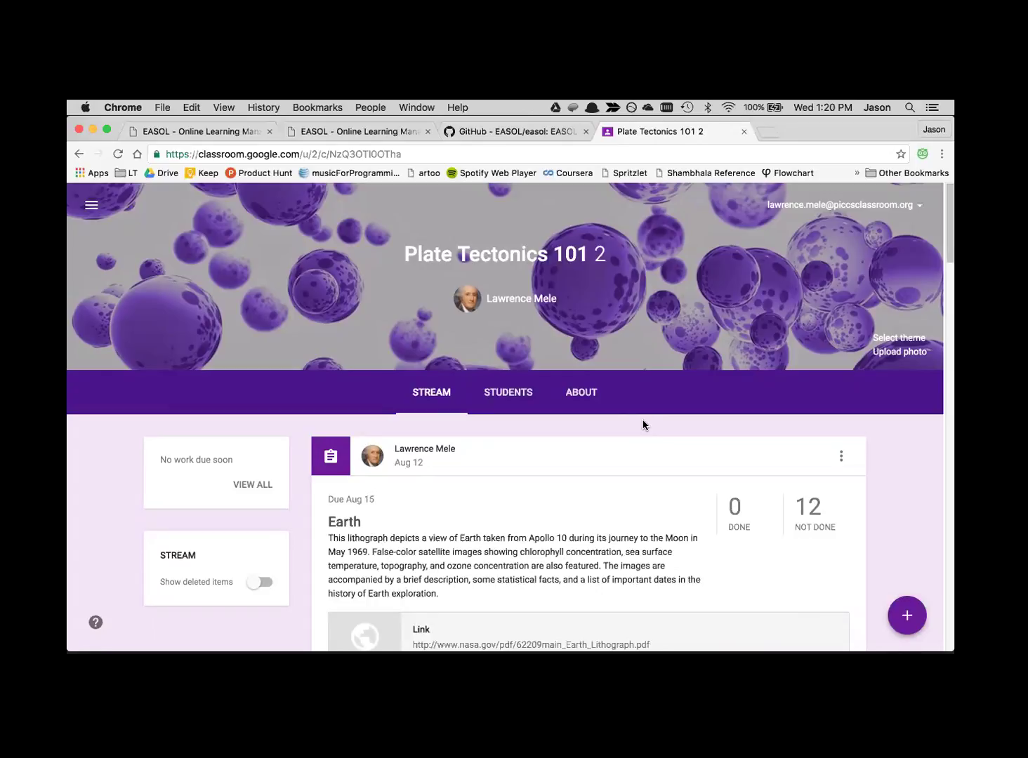
# Create a new assignment, opening and then cancelling the file upload picker.
pyautogui.scroll(-3, 643, 425)
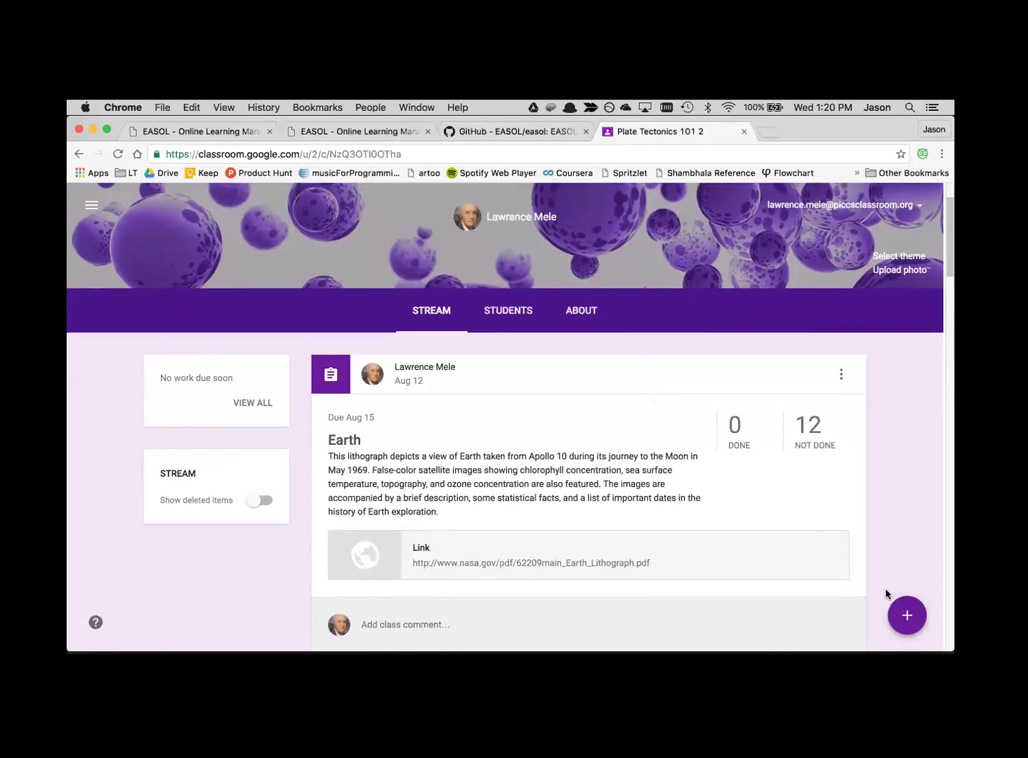
pyautogui.moveTo(904, 615)
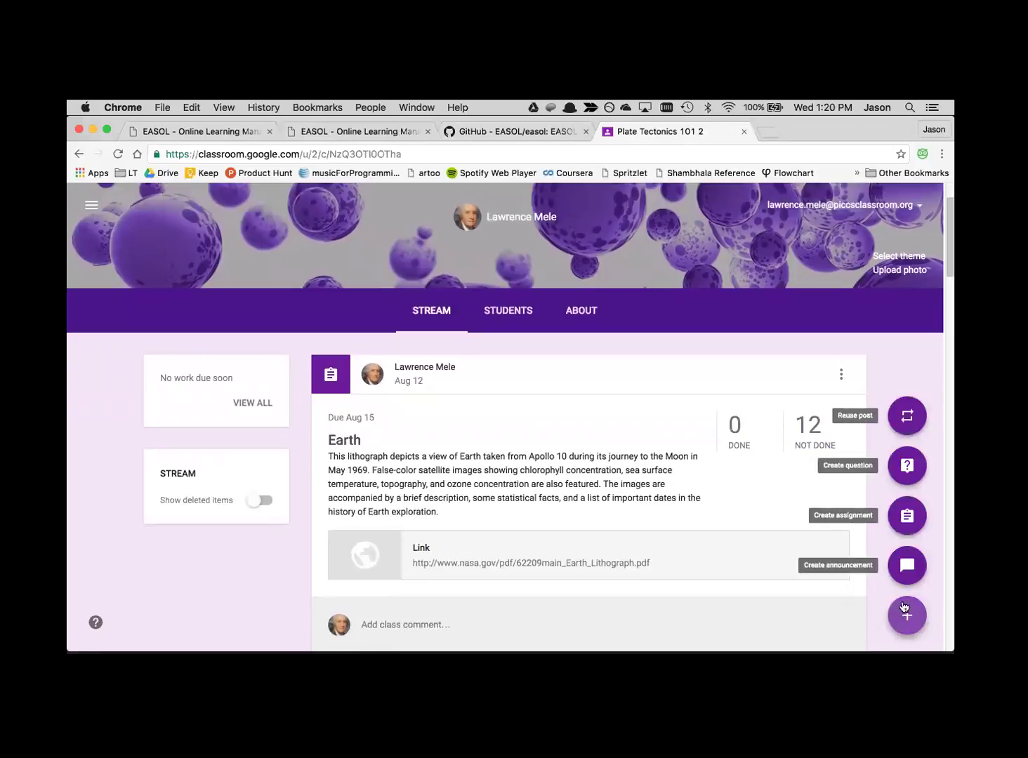
pyautogui.click(908, 517)
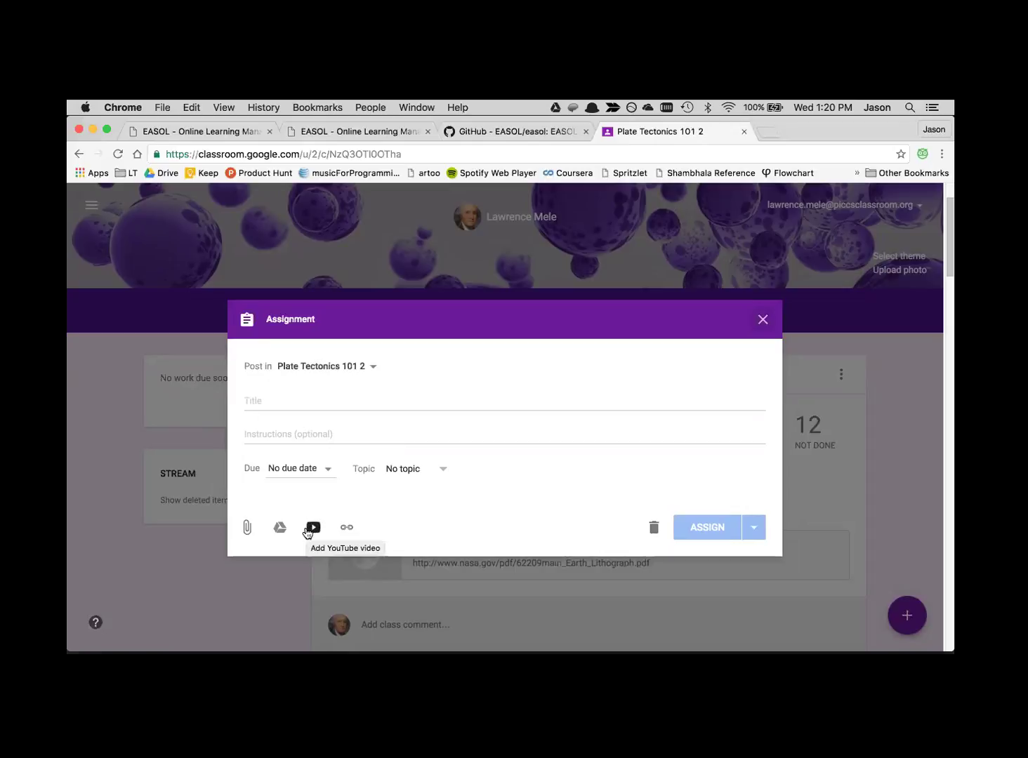
pyautogui.click(247, 528)
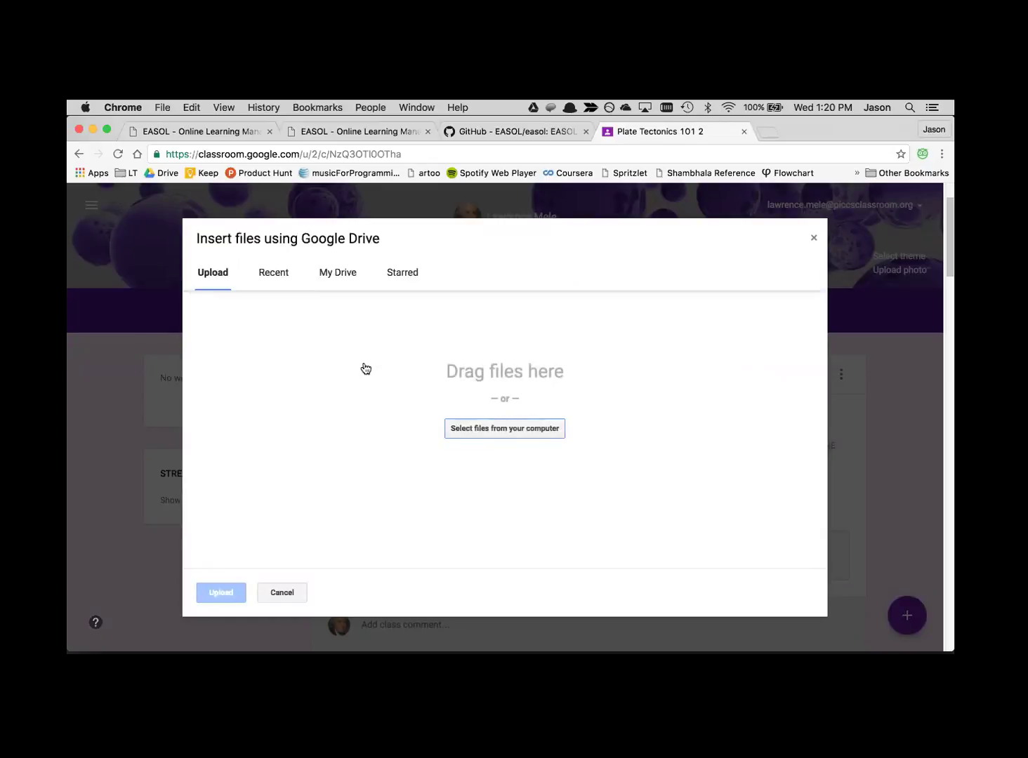
pyautogui.press('Escape')
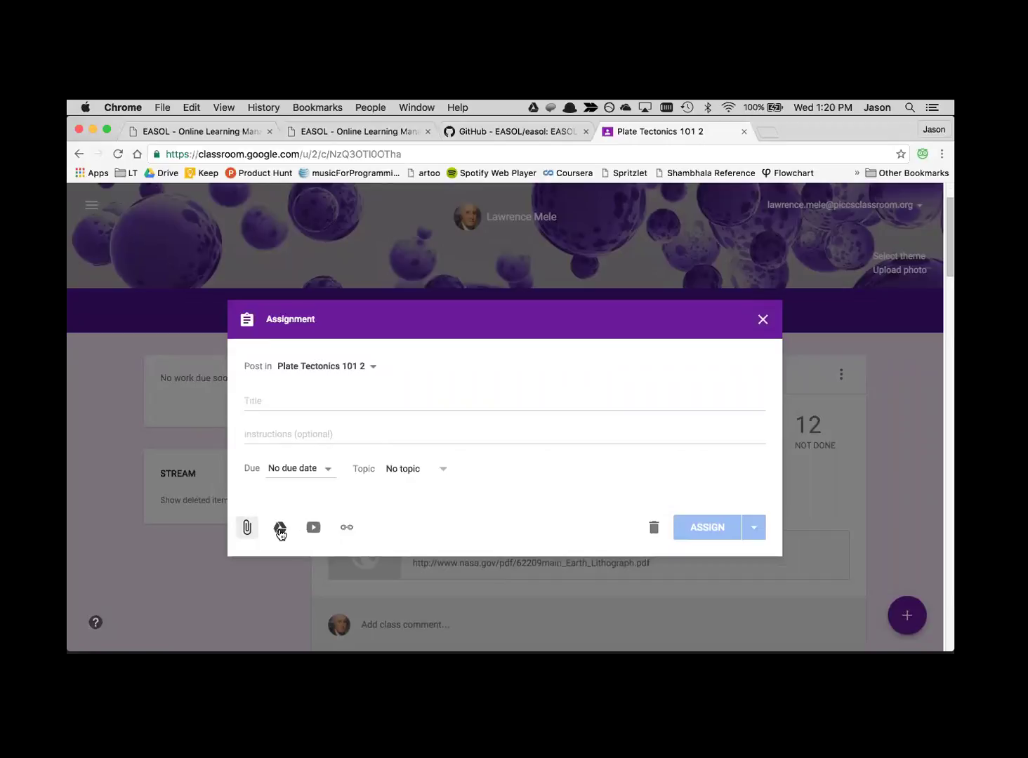
pyautogui.click(347, 529)
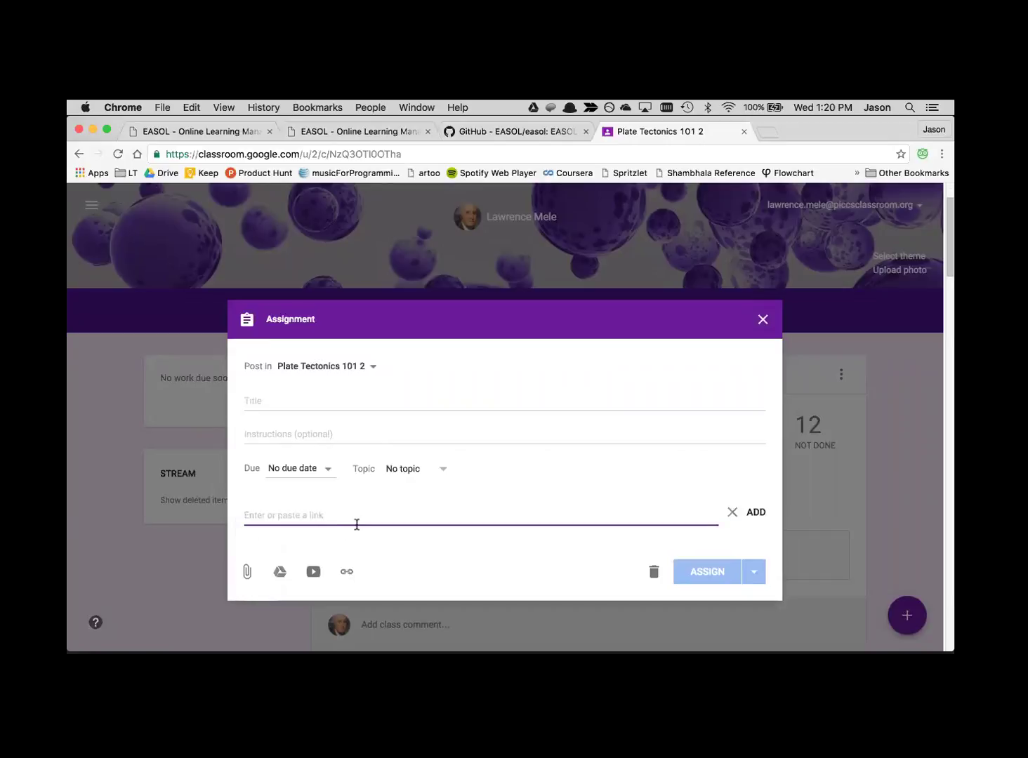
pyautogui.click(730, 511)
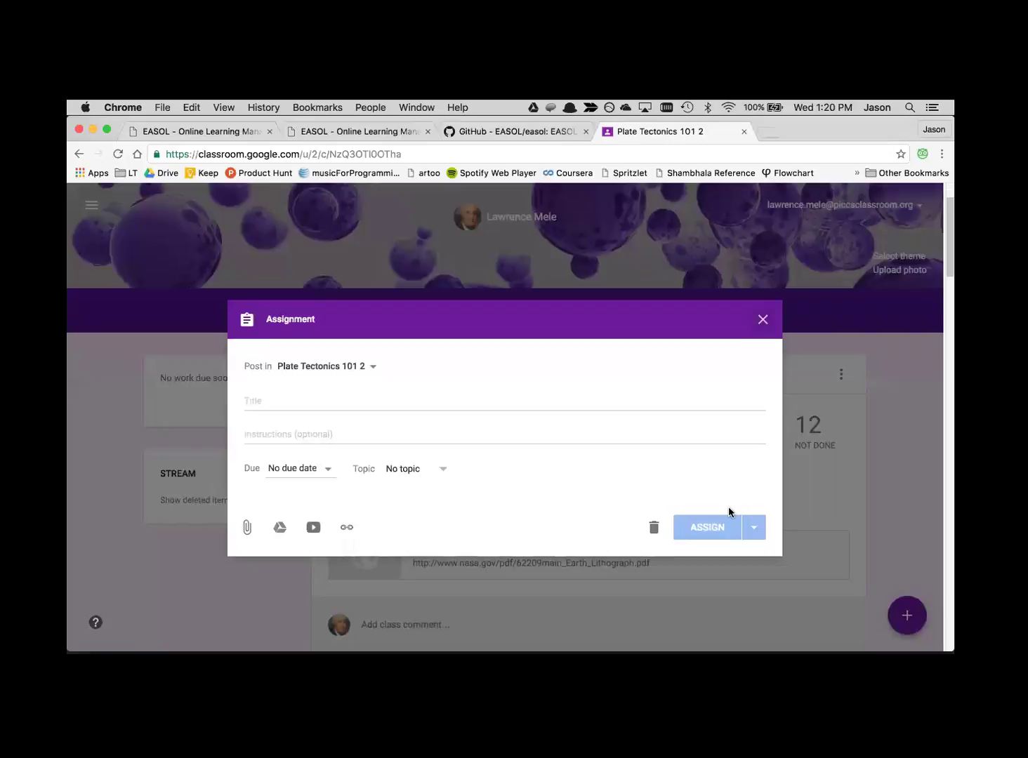
pyautogui.click(313, 527)
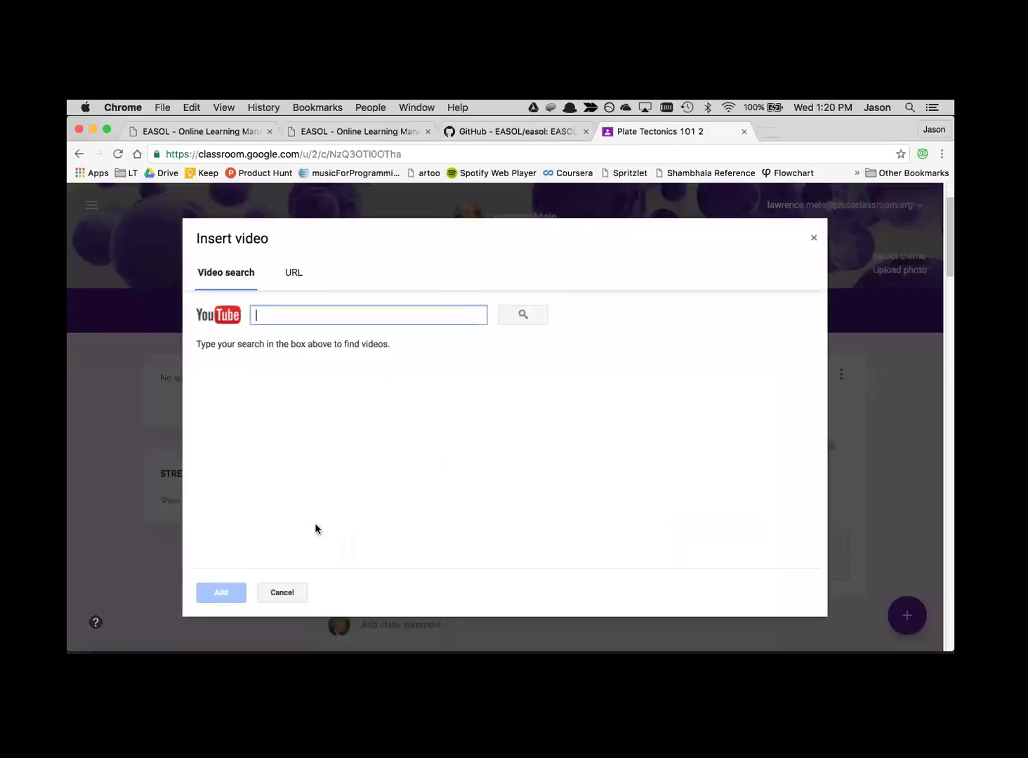
pyautogui.write('Moon')
pyautogui.press('Return')
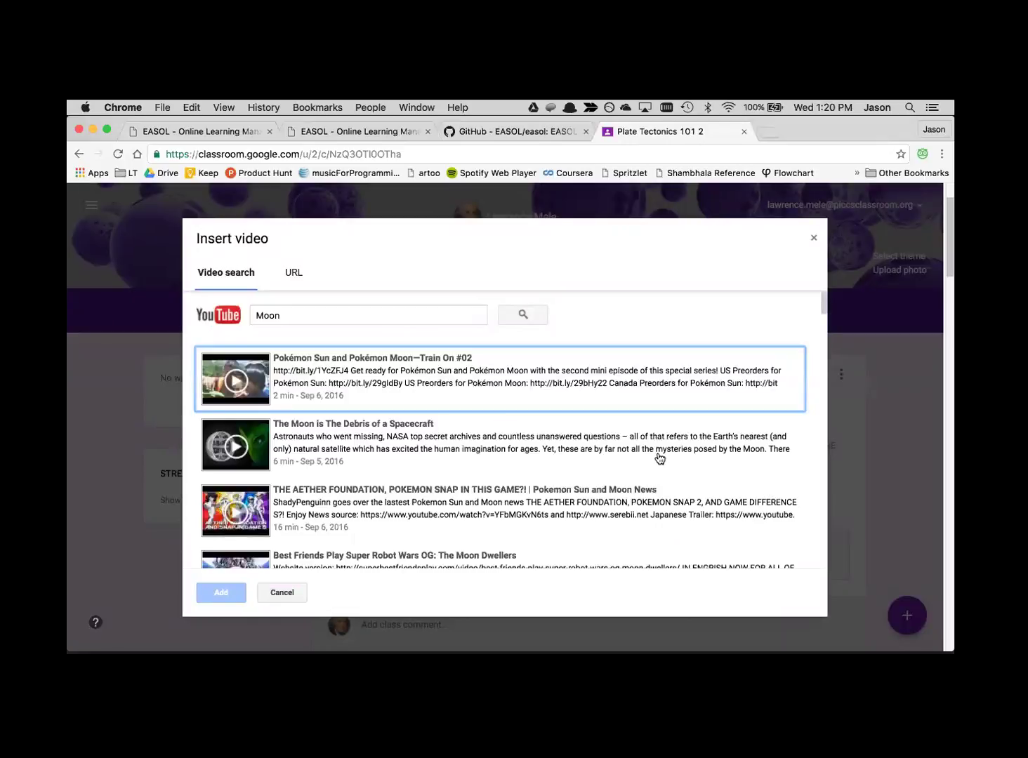
pyautogui.scroll(-5, 660, 459)
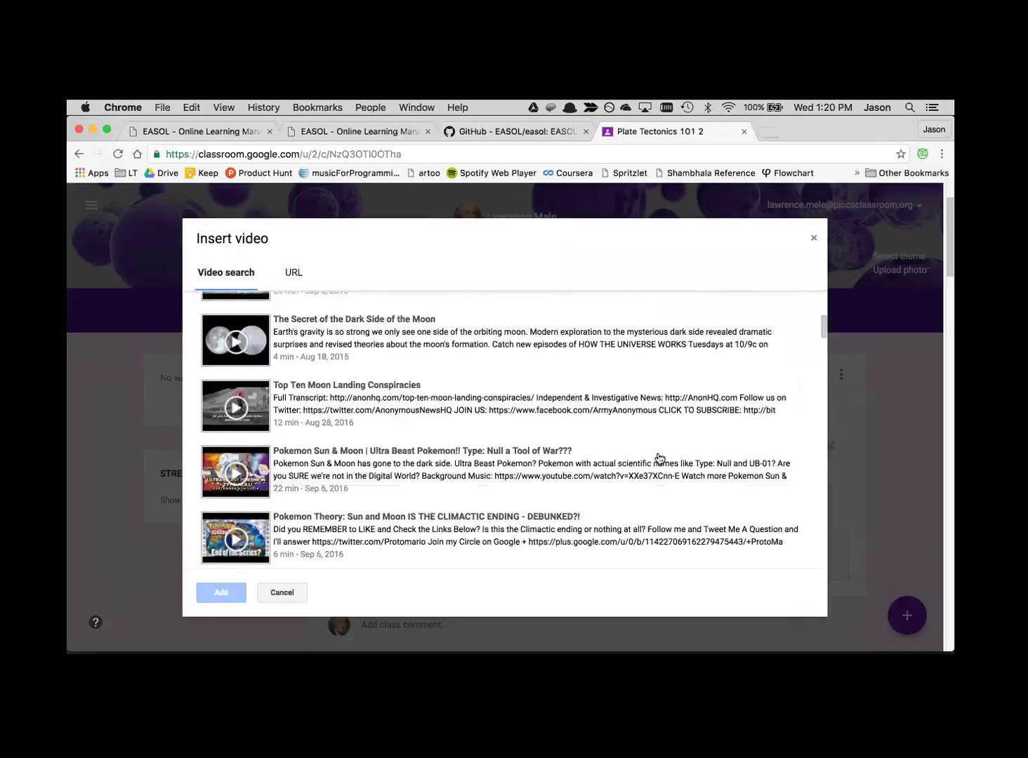
pyautogui.press('Escape')
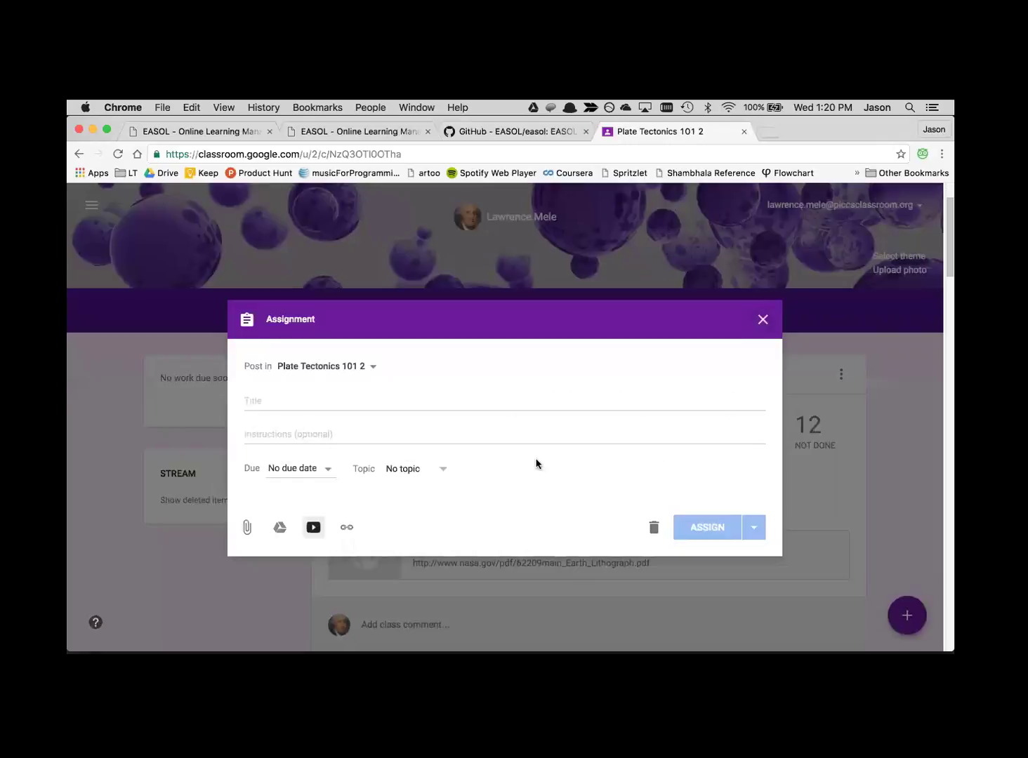
pyautogui.click(415, 440)
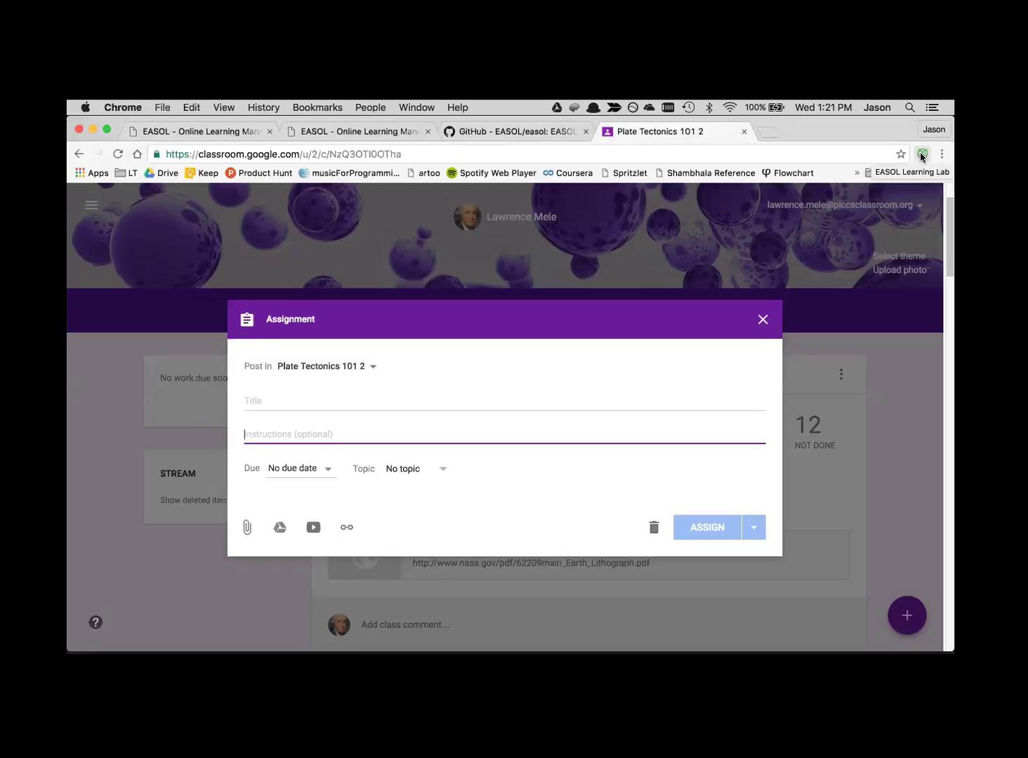
# Discard the assignment draft and search the Learning Lab extension for Earth instead of Moon.
pyautogui.click(763, 320)
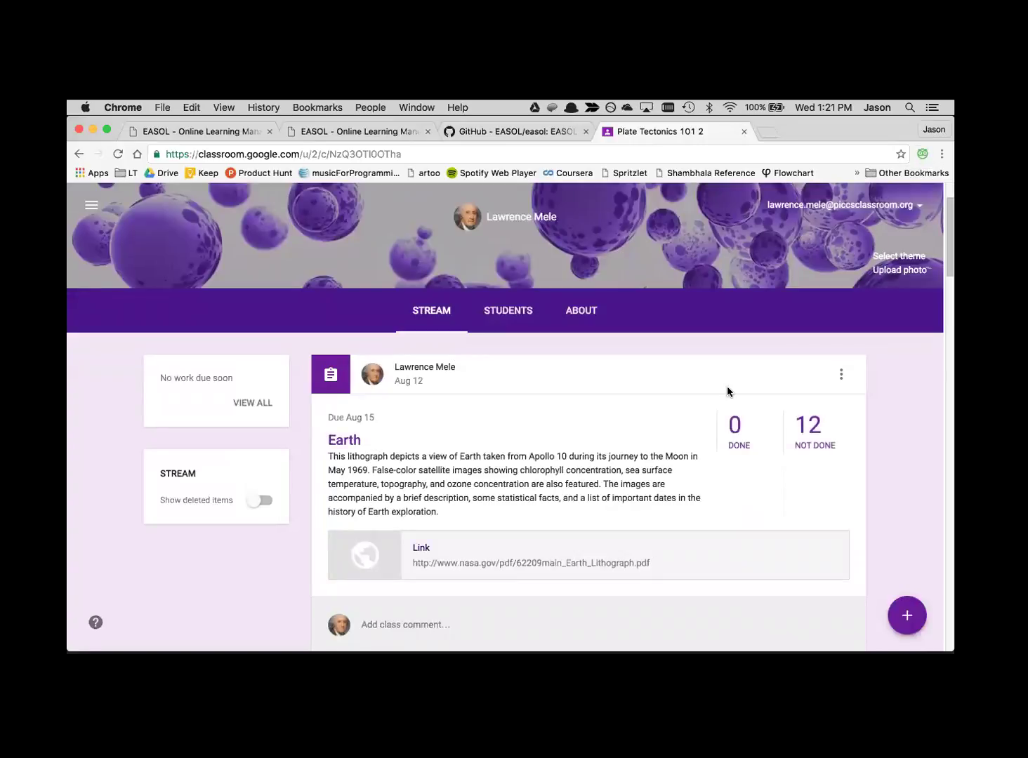
pyautogui.click(922, 155)
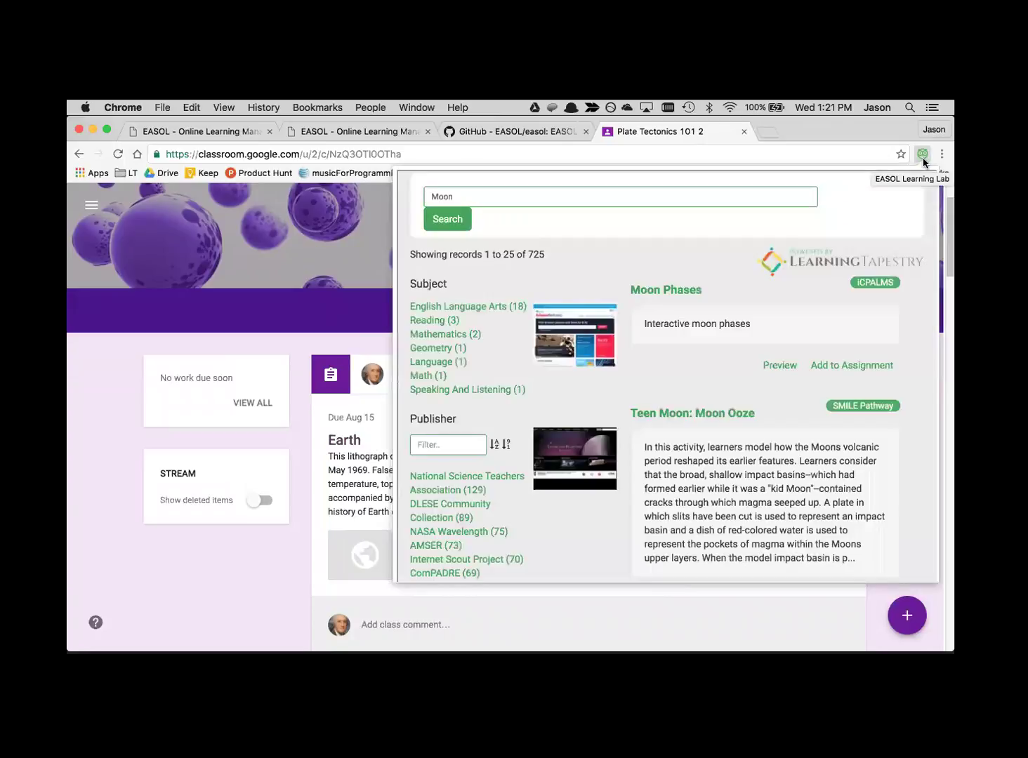
pyautogui.click(509, 195)
pyautogui.press('BackSpace')
pyautogui.write('Earth')
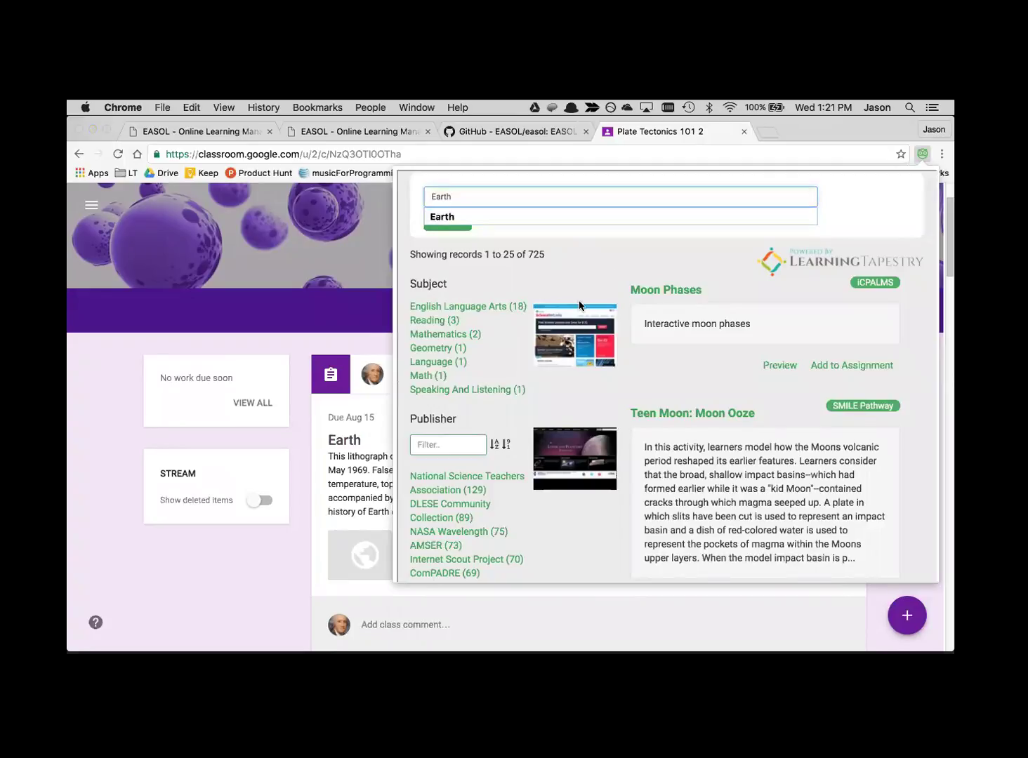
pyautogui.press('Return')
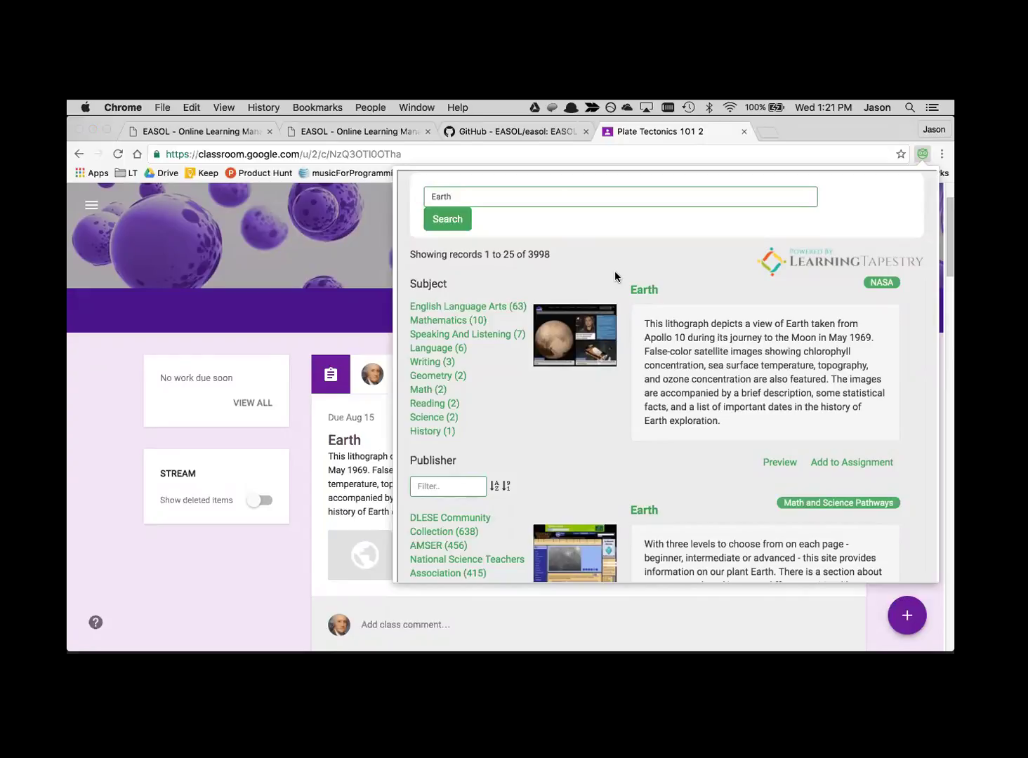
# Scroll through the 3998 Earth results, led by NASA's Earth lithograph.
pyautogui.scroll(-5, 728, 309)
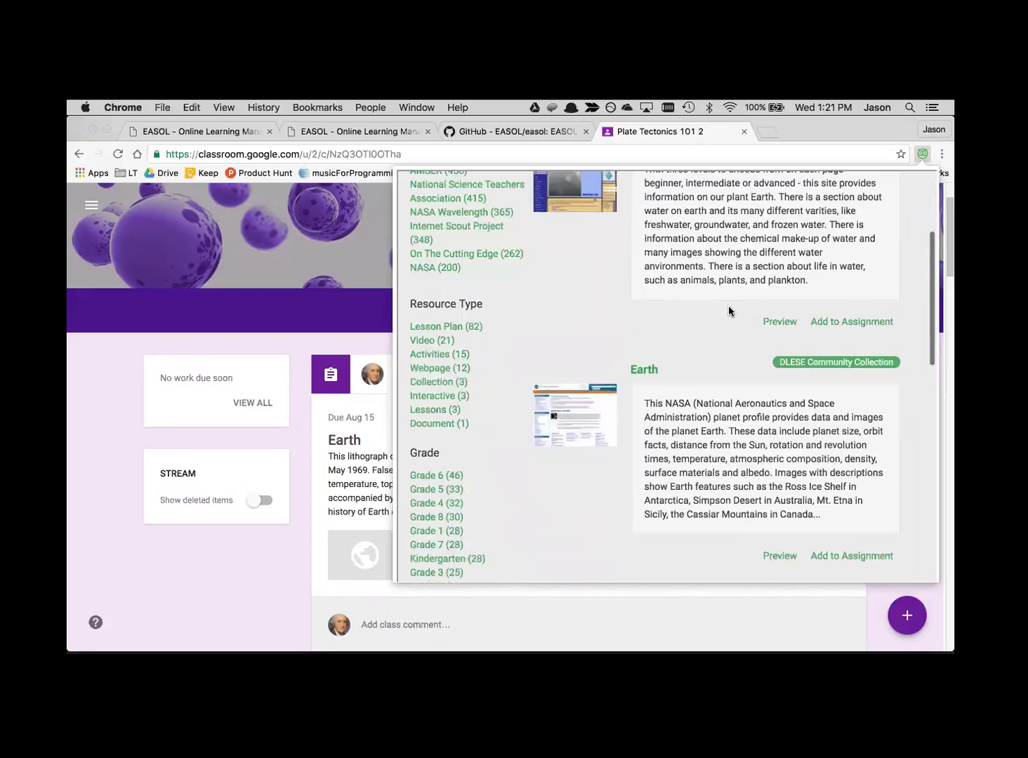
pyautogui.scroll(-4, 728, 305)
pyautogui.scroll(10, 728, 306)
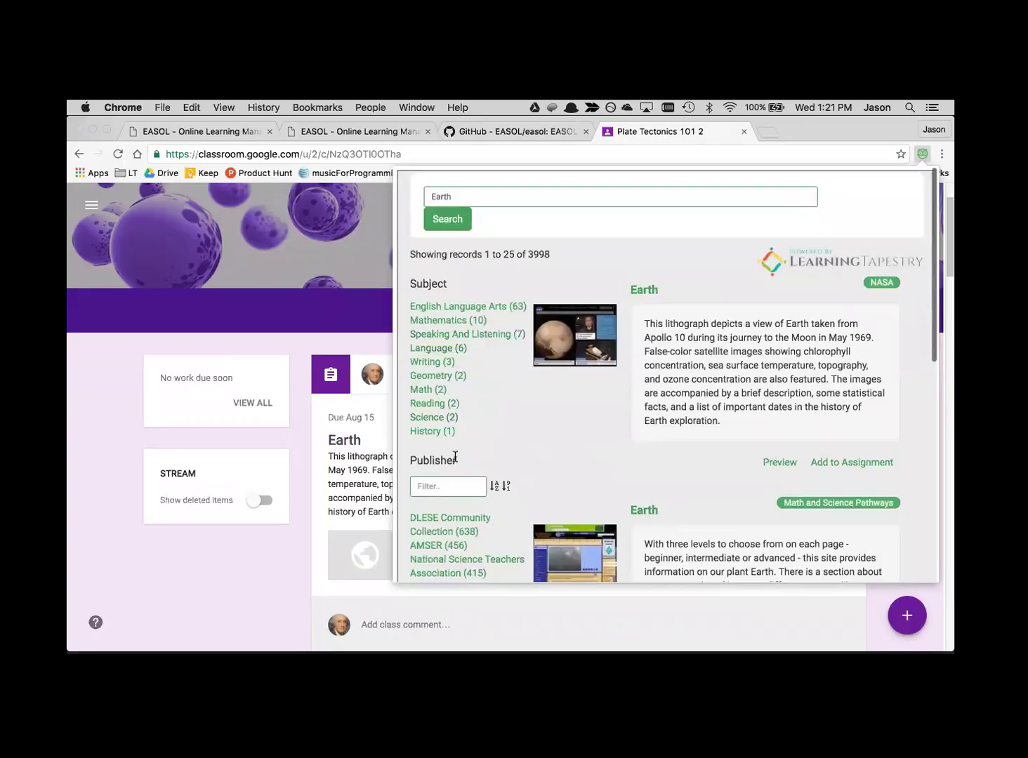
pyautogui.scroll(-2, 530, 405)
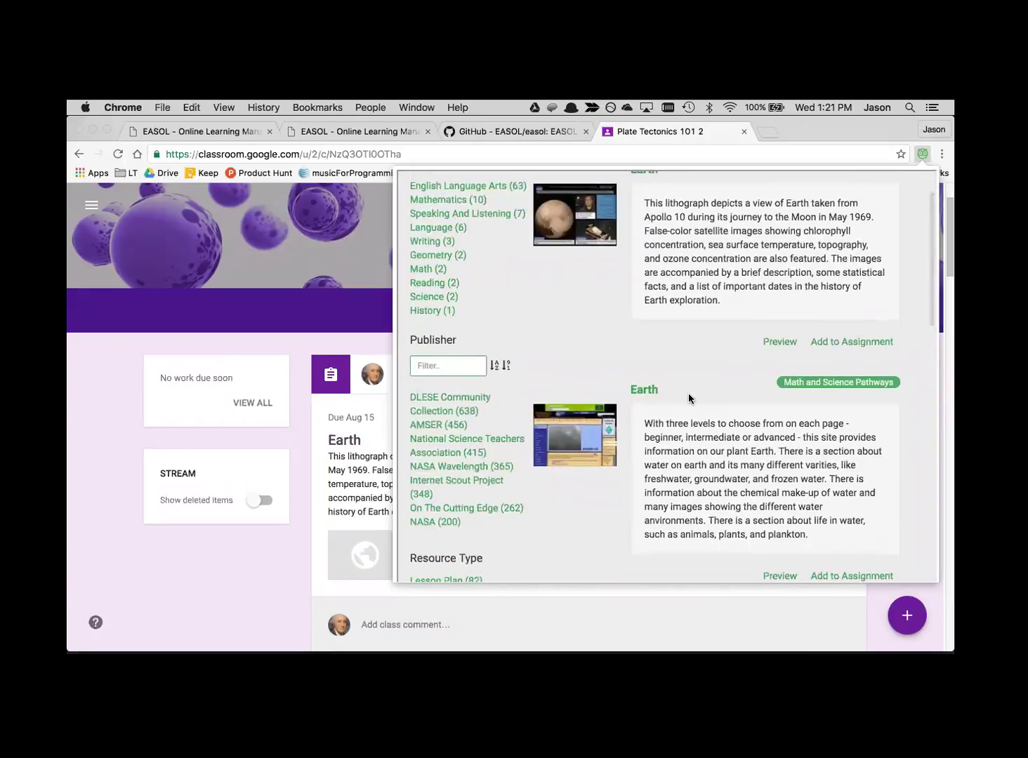
pyautogui.scroll(2, 729, 408)
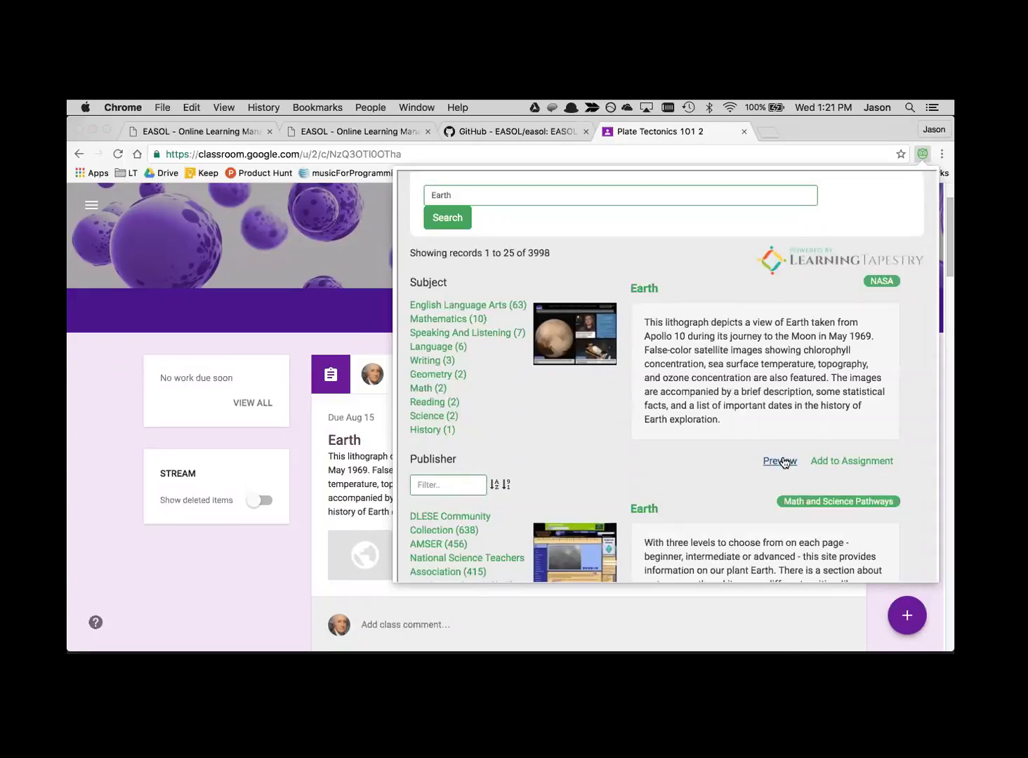
pyautogui.scroll(1, 728, 399)
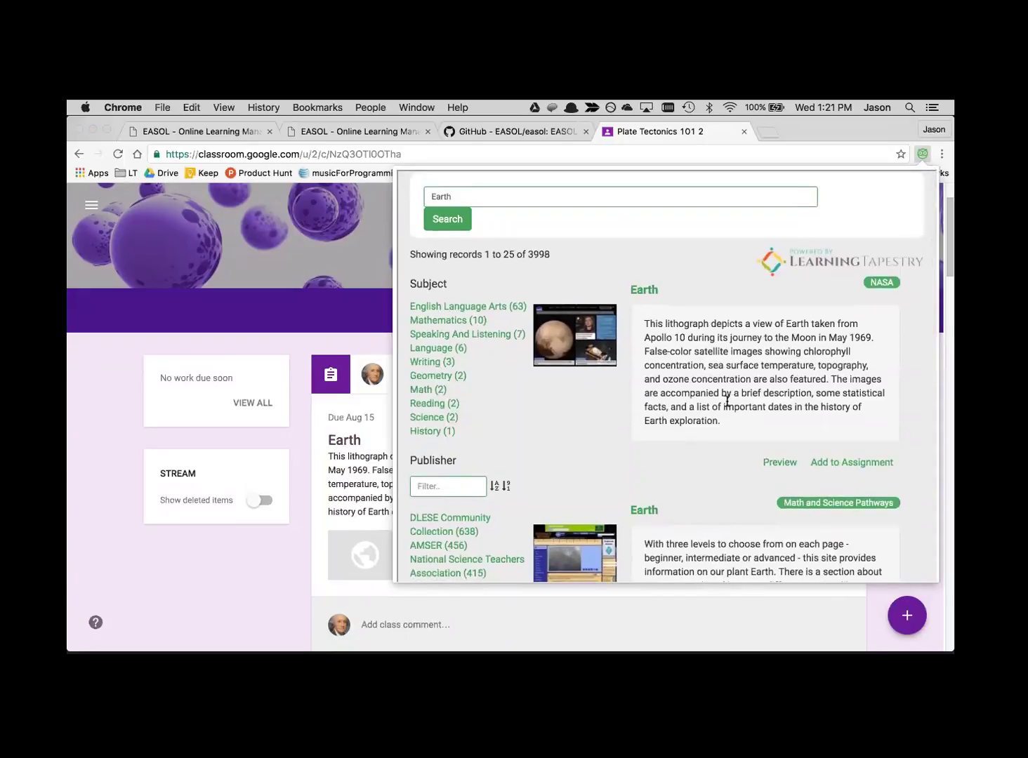
# Add the NASA Earth lithograph result as an assignment and assign it to Plate Tectonics 101 2.
pyautogui.click(843, 463)
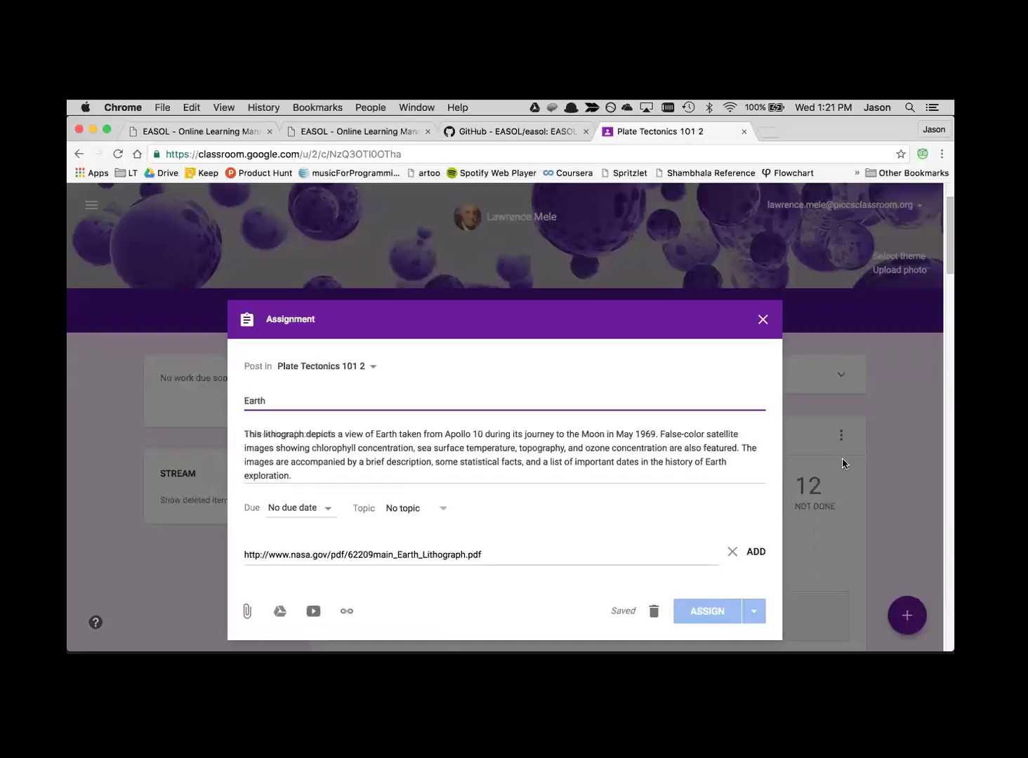
pyautogui.click(709, 609)
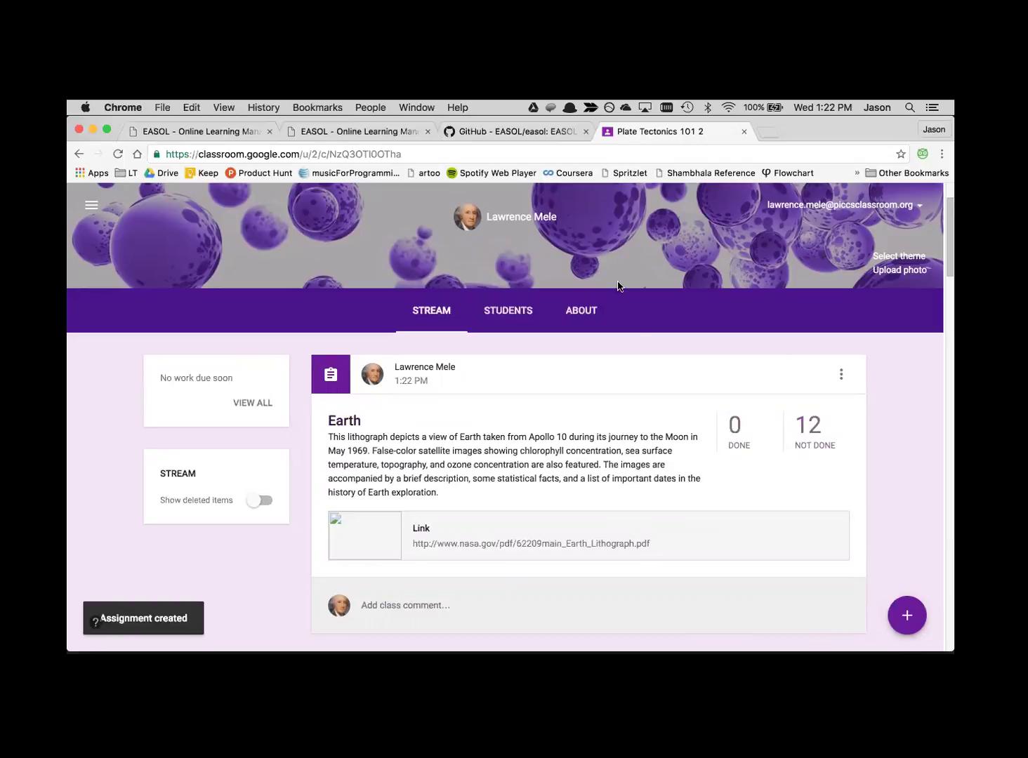
pyautogui.click(197, 132)
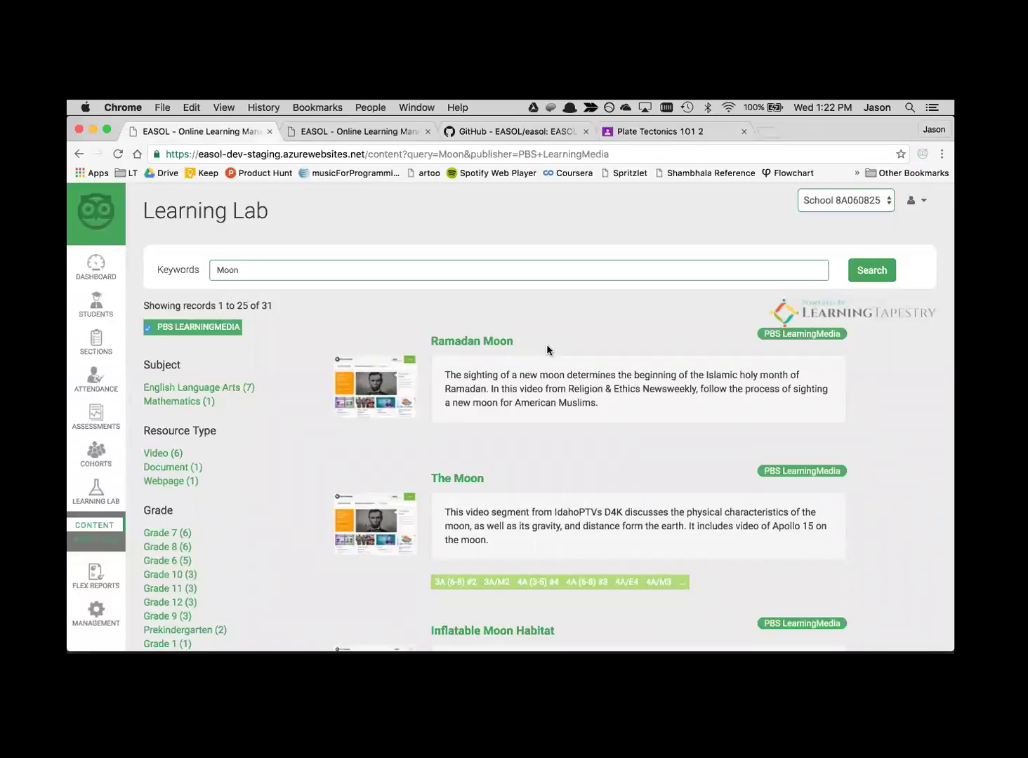
pyautogui.click(677, 131)
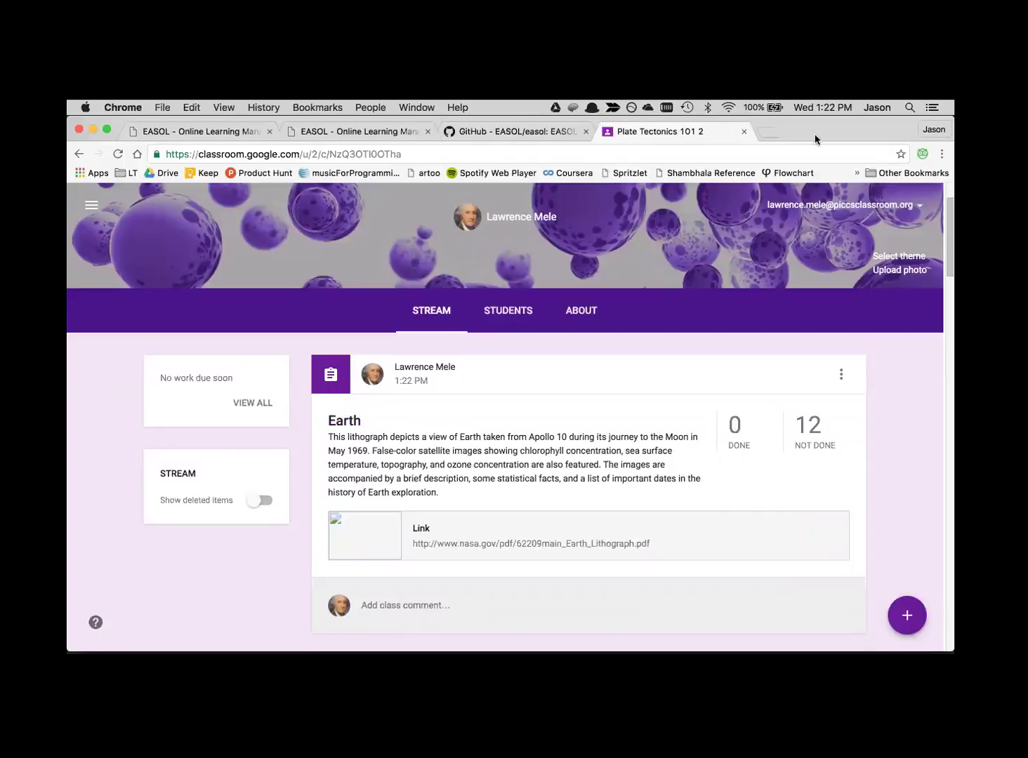
pyautogui.click(923, 154)
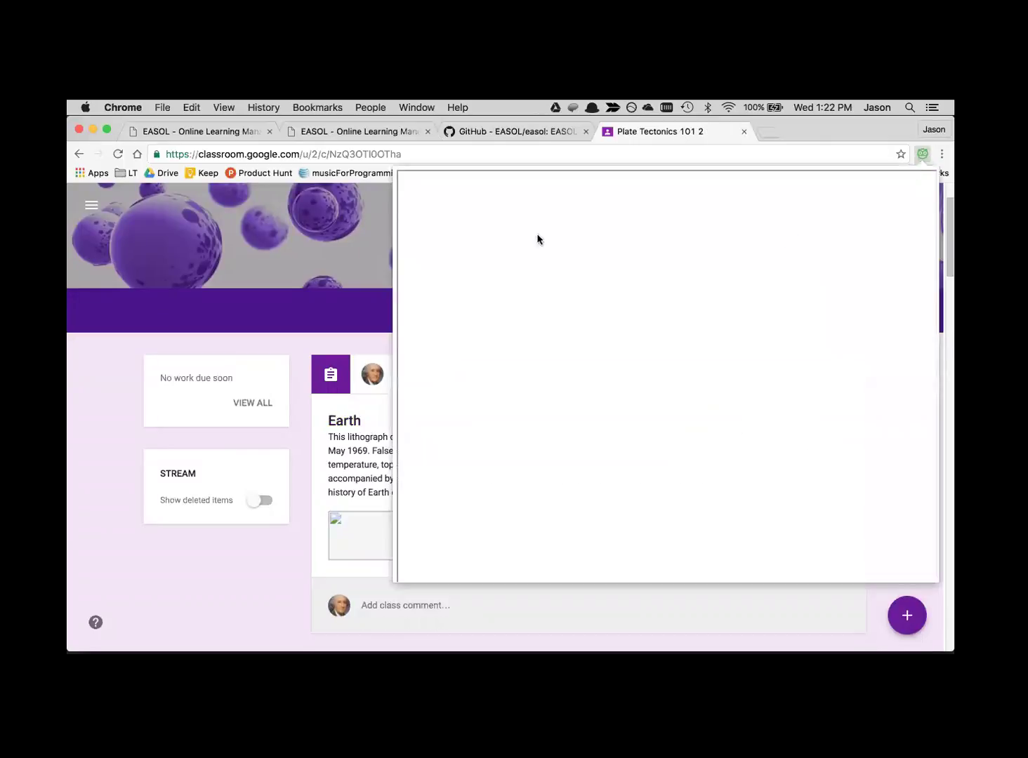
pyautogui.click(479, 199)
pyautogui.write('Mars')
pyautogui.click(442, 221)
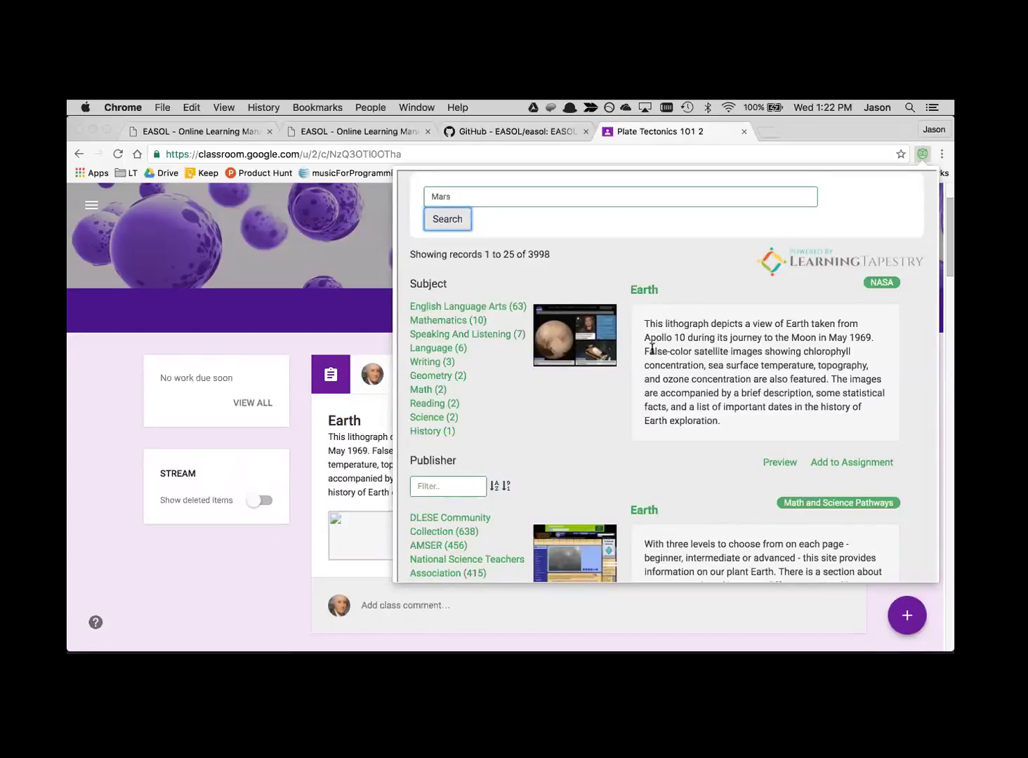
pyautogui.click(827, 125)
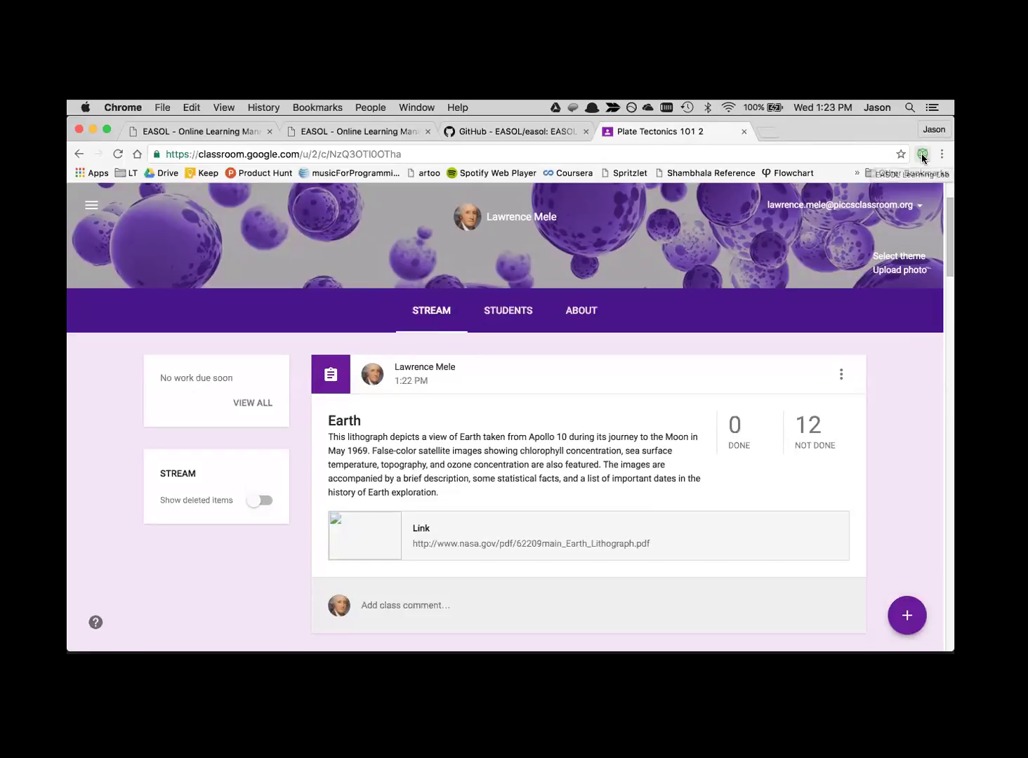
# Open a new tab and go to the Smithsonian site via the 'smith' suggestion.
pyautogui.click(767, 133)
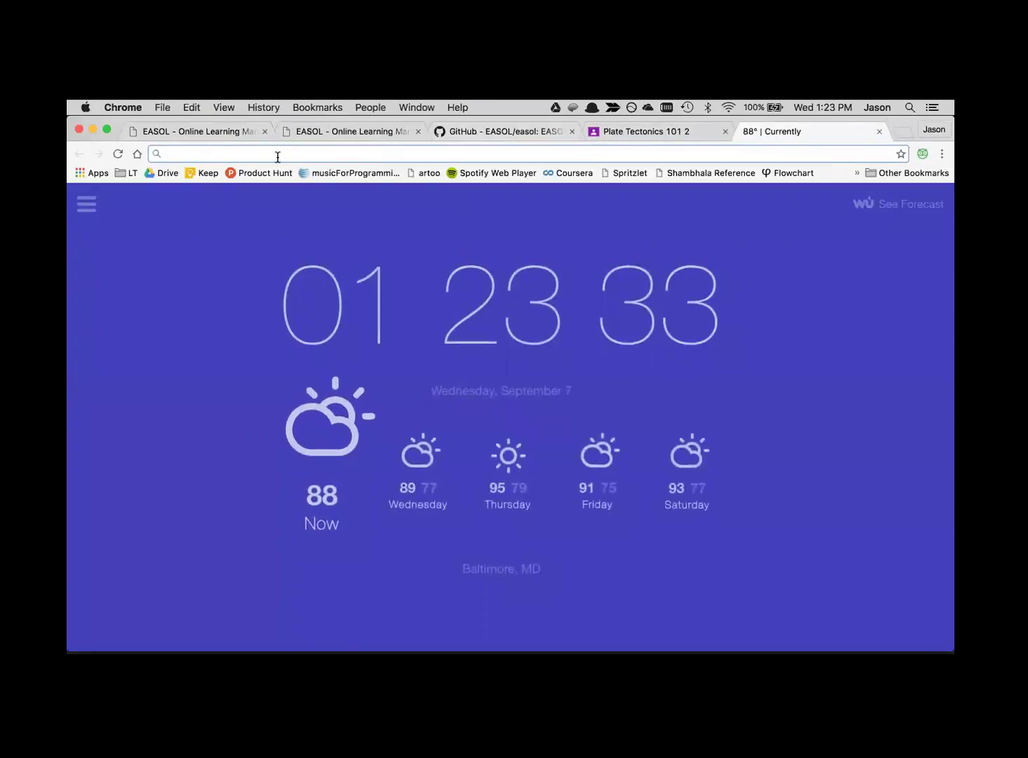
pyautogui.write('smith')
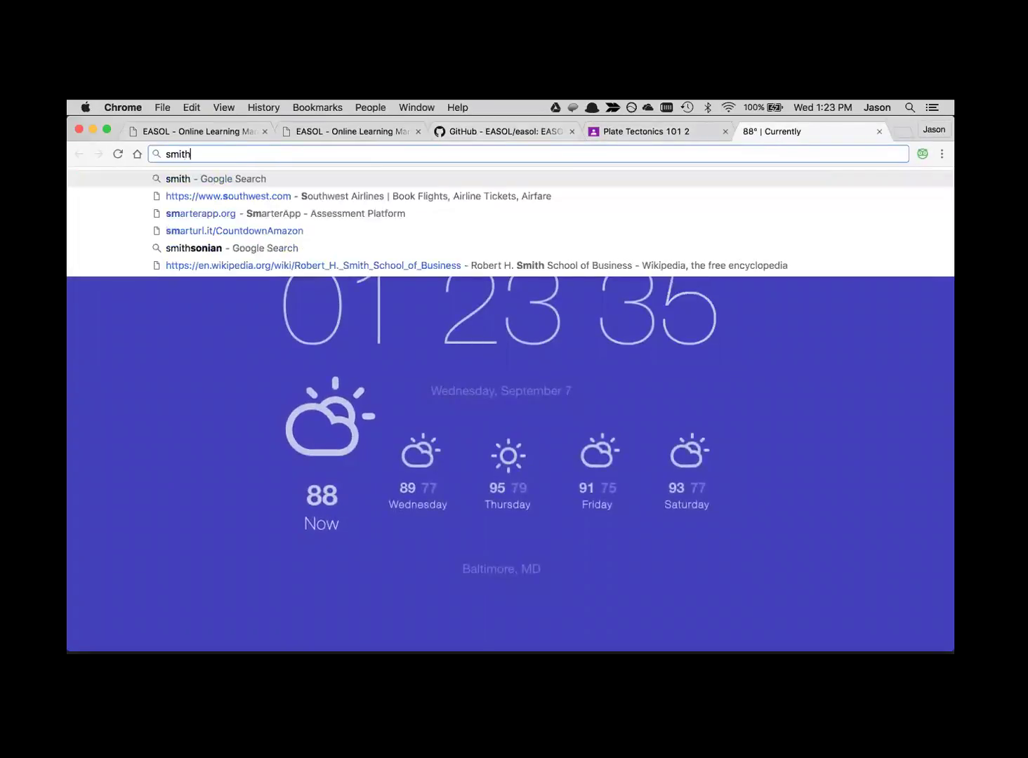
pyautogui.press('Down')
pyautogui.press('Return')
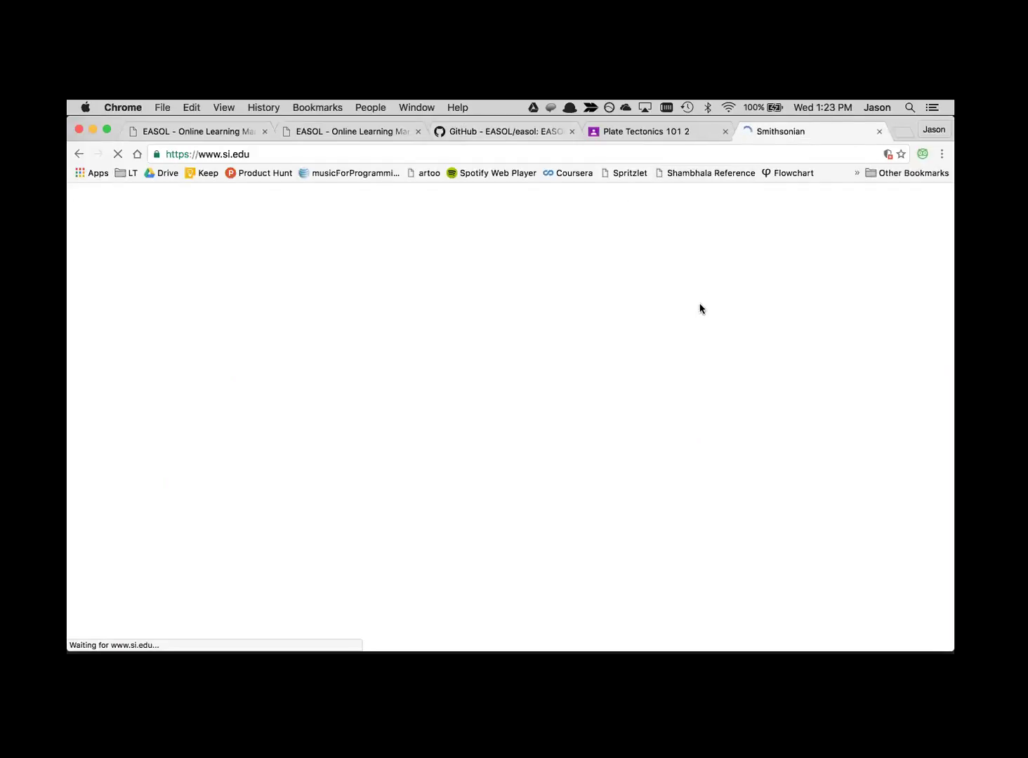
# Replace the address with espn.com and load the ESPN website.
pyautogui.click(497, 152)
pyautogui.write('espon')
pyautogui.press('BackSpace')
pyautogui.press('BackSpace')
pyautogui.write('n.')
pyautogui.write('com')
pyautogui.press('Return')
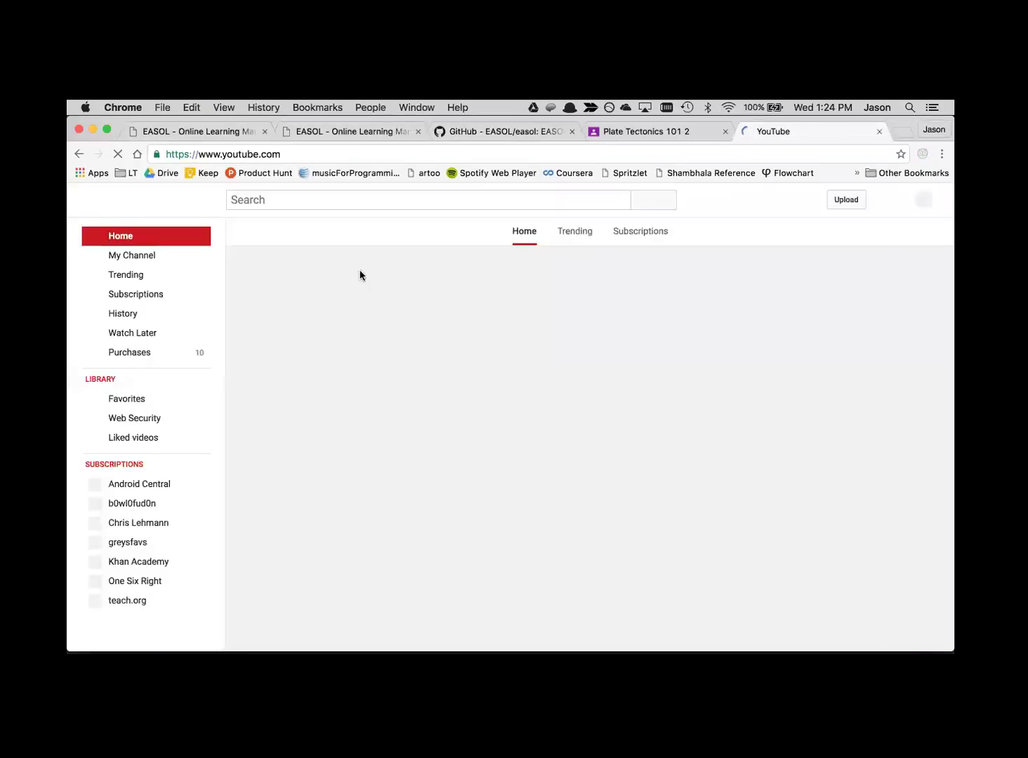
# Replace YouTube with the Google homepage via 'googl', then go back to the EASOL Moon results tab.
pyautogui.click(306, 155)
pyautogui.write('googl')
pyautogui.press('Return')
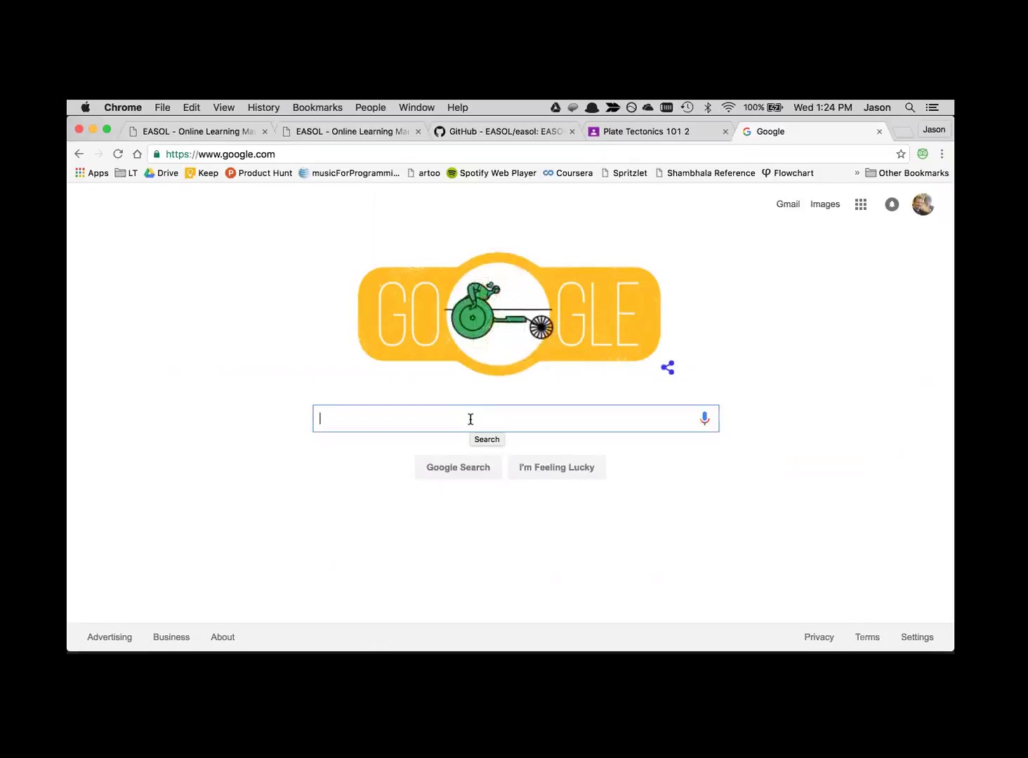
pyautogui.click(191, 132)
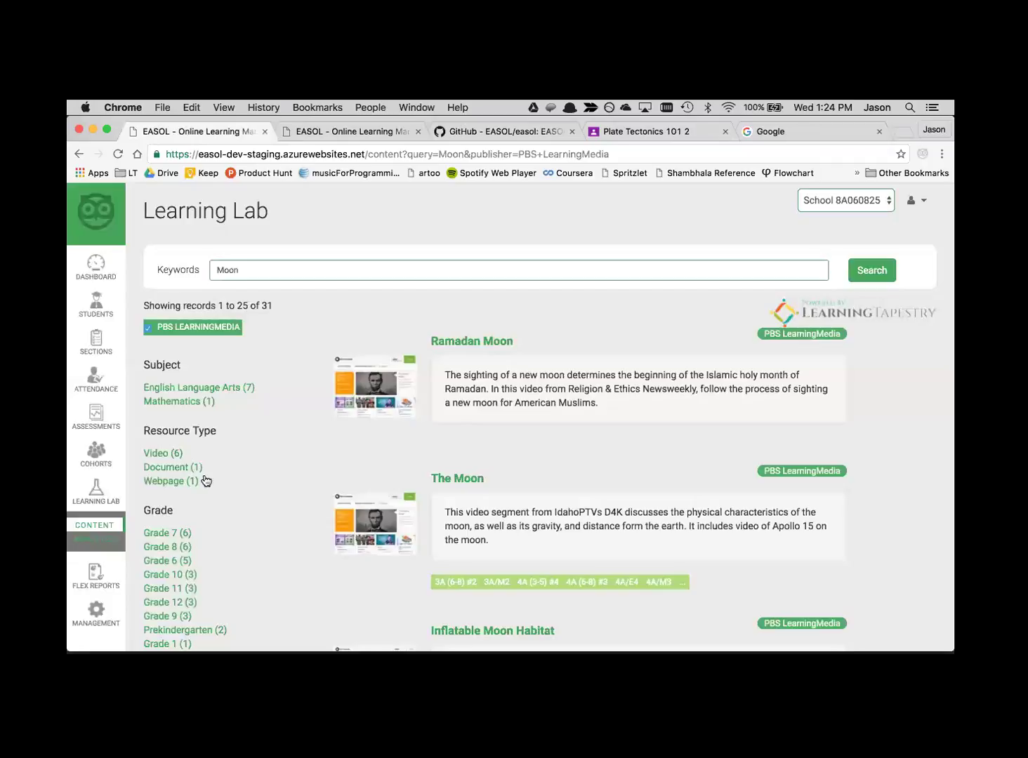
# Go to the Analytics page from the EASOL left sidebar.
pyautogui.click(91, 540)
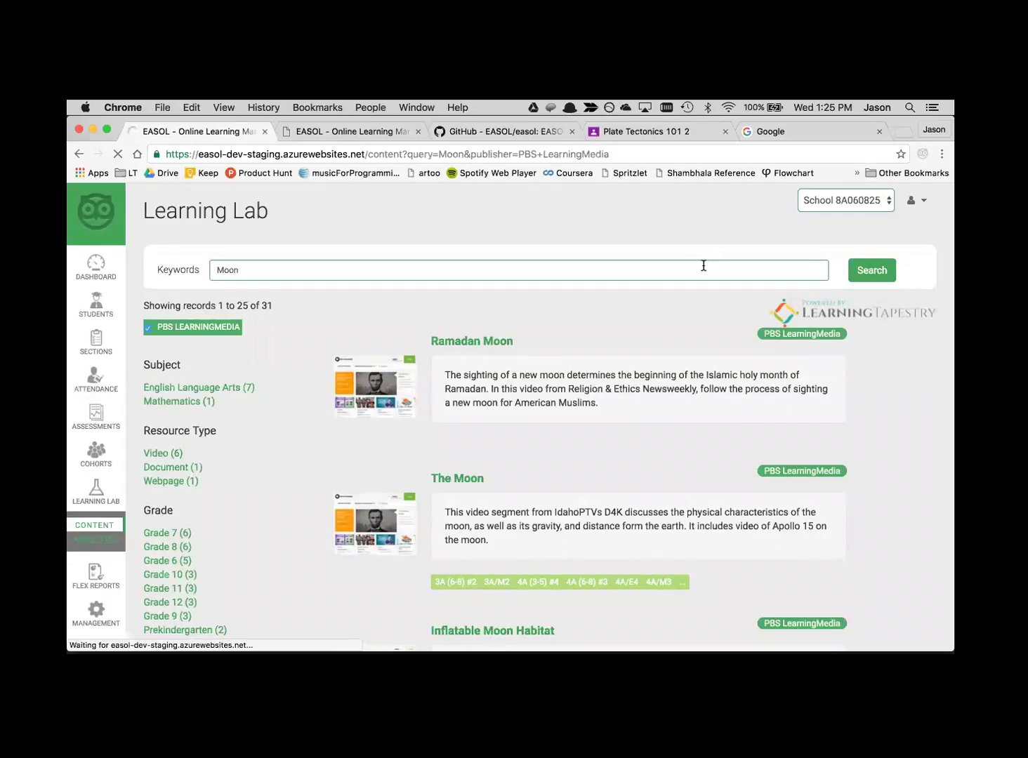
# Show the Fall Semester 2011-2012 section analytics with educators, student counts and average online time.
pyautogui.click(344, 132)
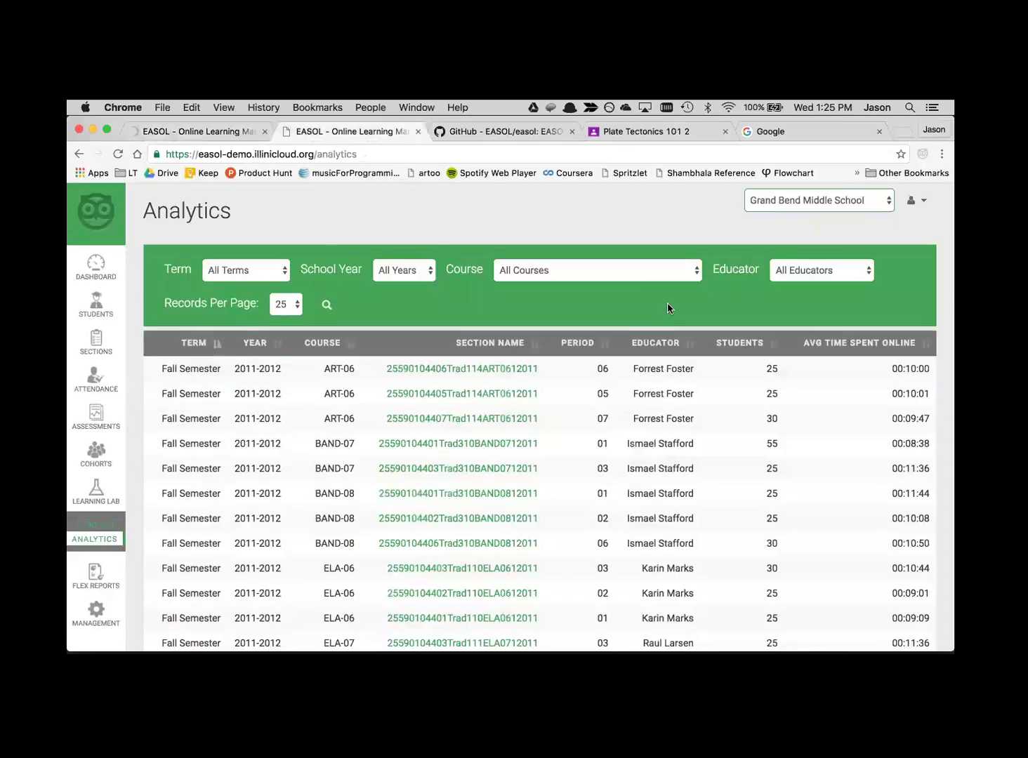
pyautogui.scroll(-1, 668, 307)
pyautogui.scroll(1, 668, 306)
pyautogui.scroll(-1, 673, 416)
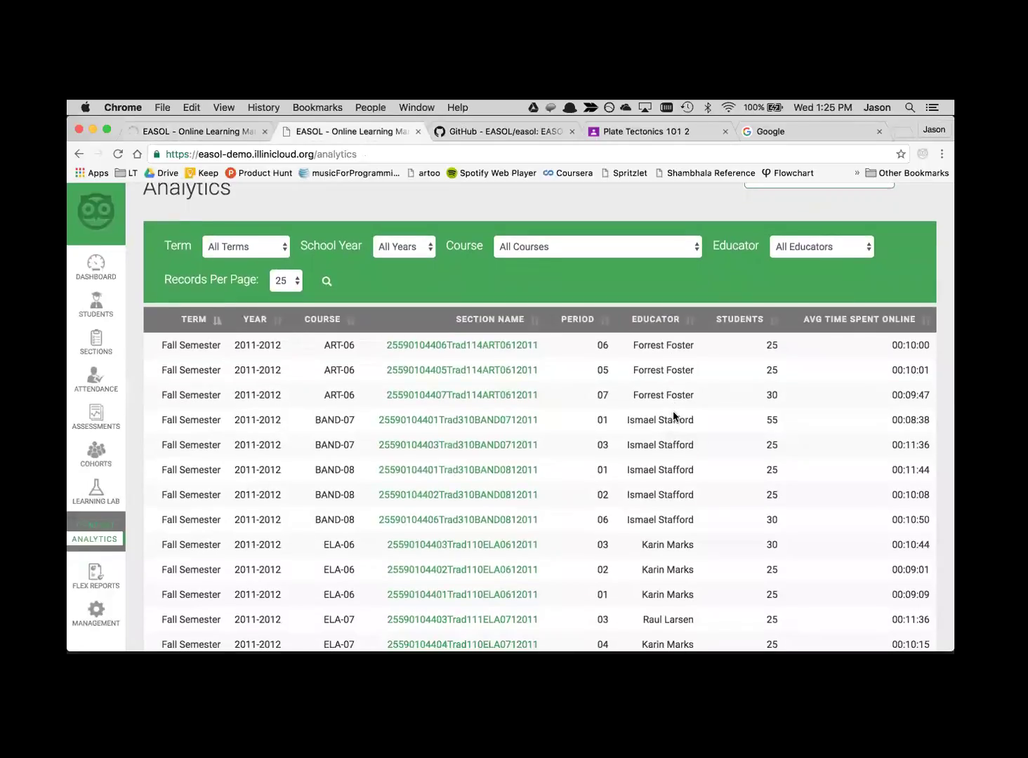
pyautogui.scroll(1, 673, 416)
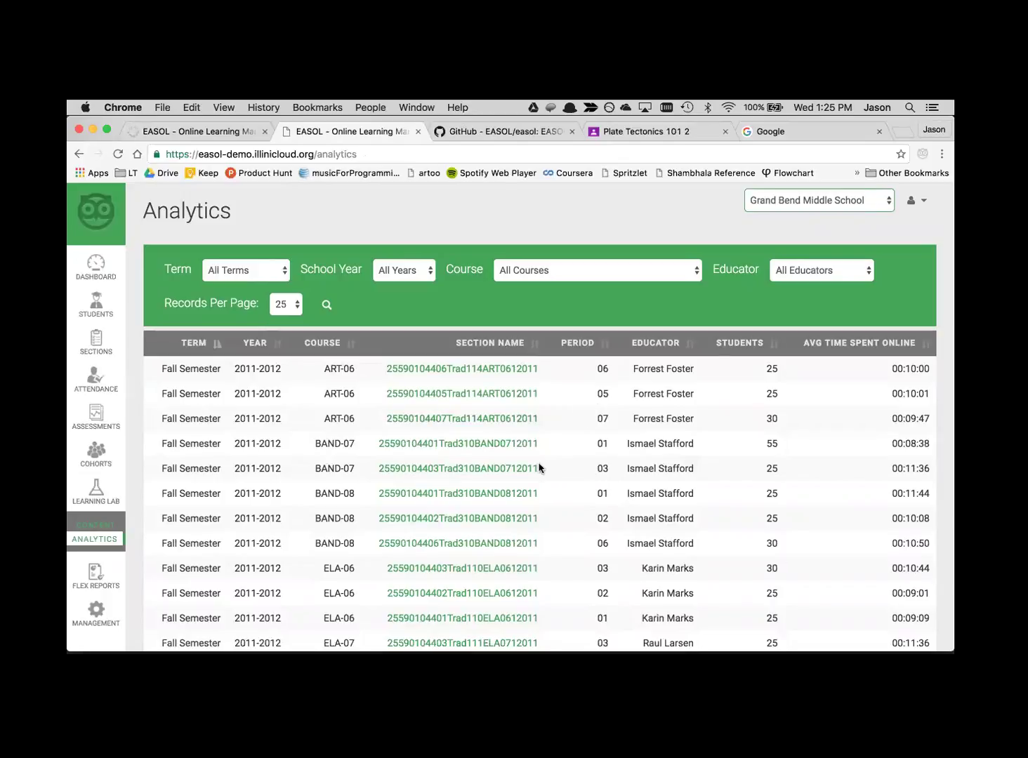
pyautogui.click(502, 474)
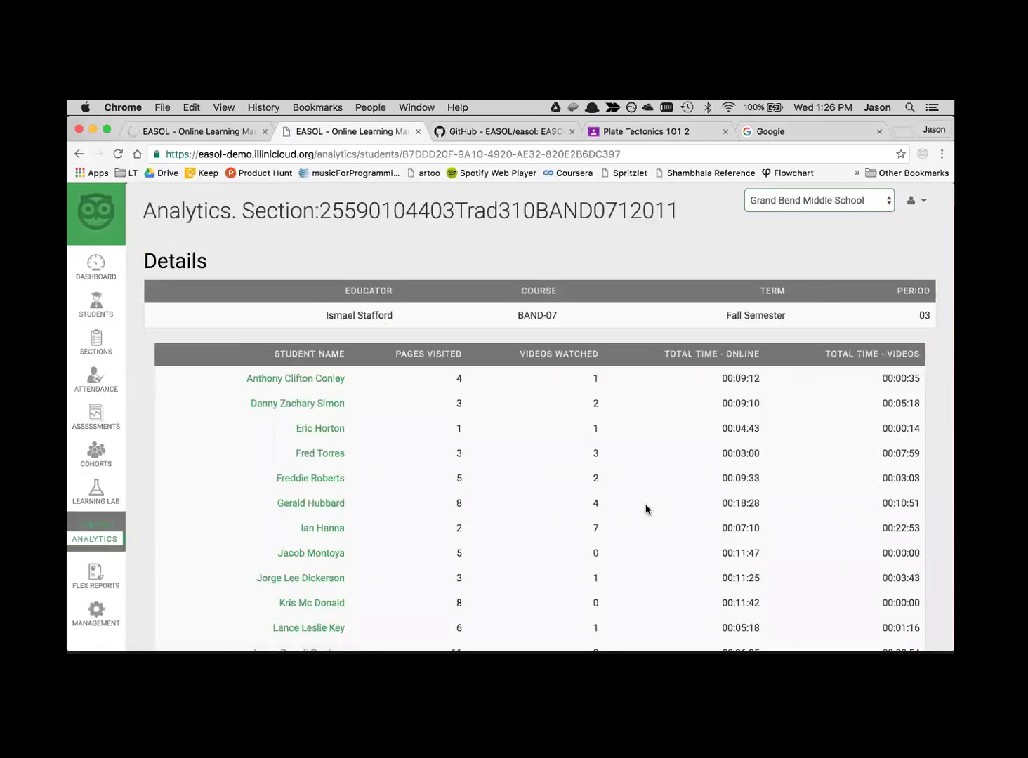
pyautogui.scroll(-1, 646, 509)
pyautogui.scroll(-3, 462, 476)
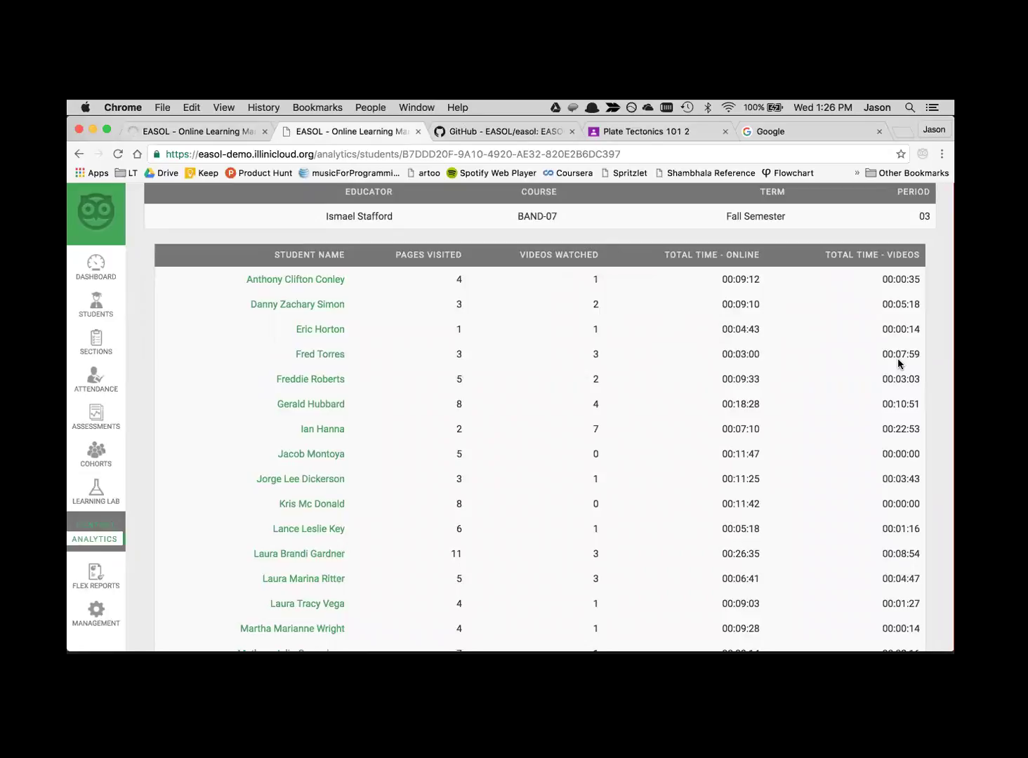
pyautogui.scroll(2, 897, 358)
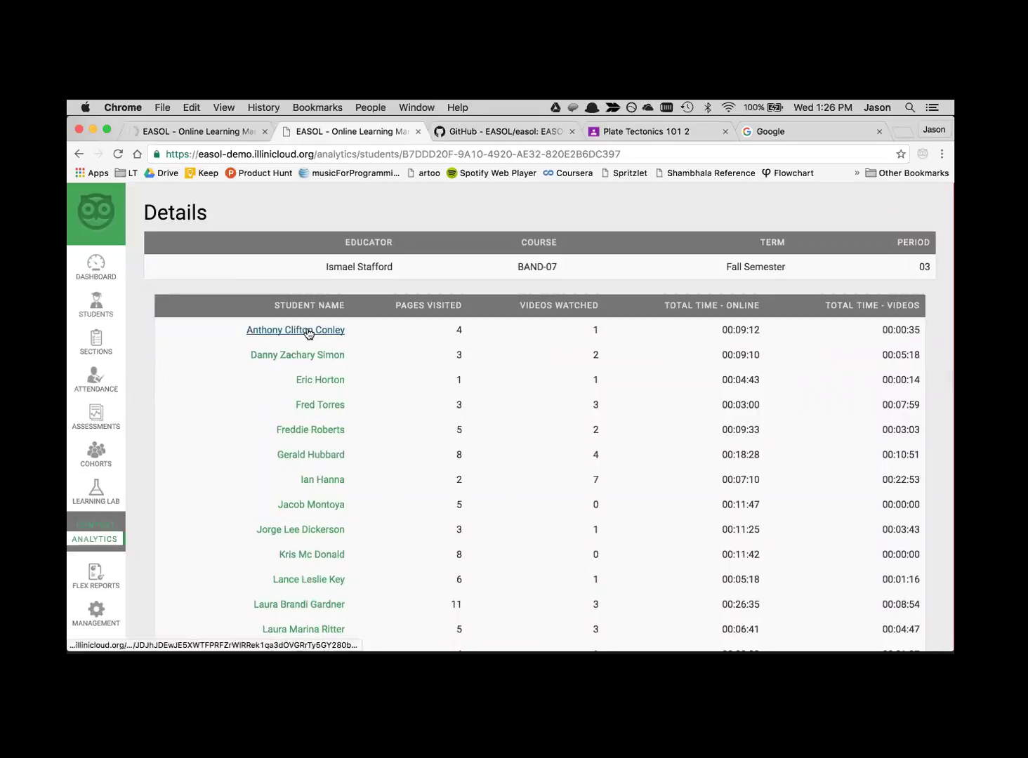
pyautogui.scroll(-3, 309, 334)
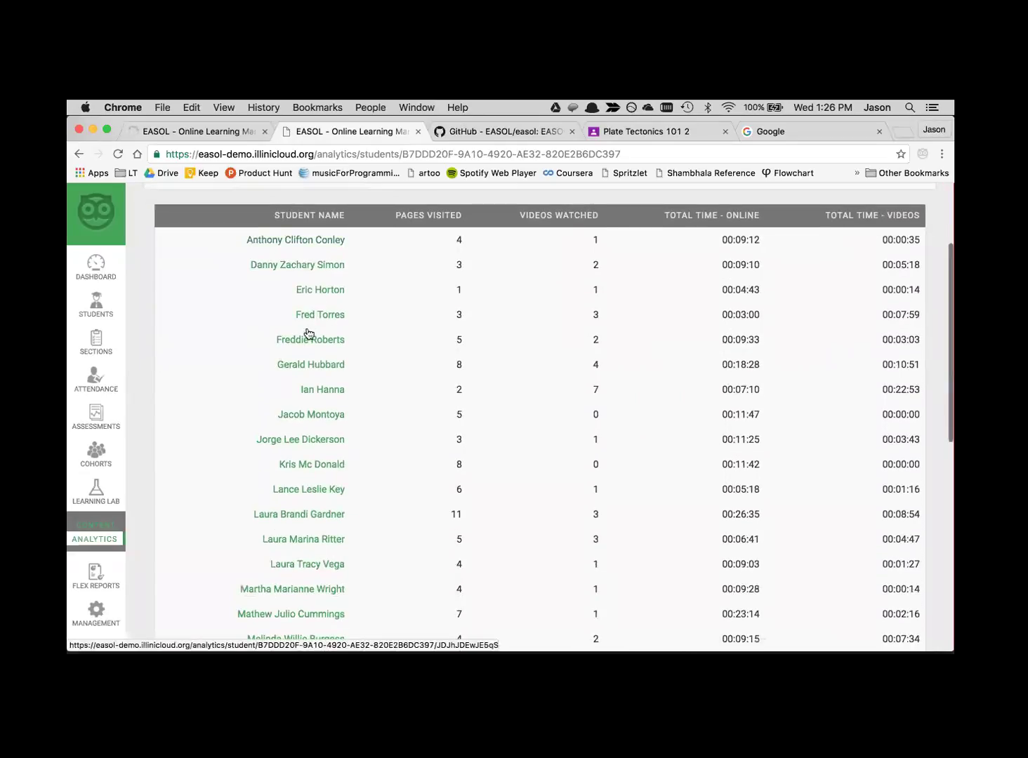
pyautogui.click(299, 514)
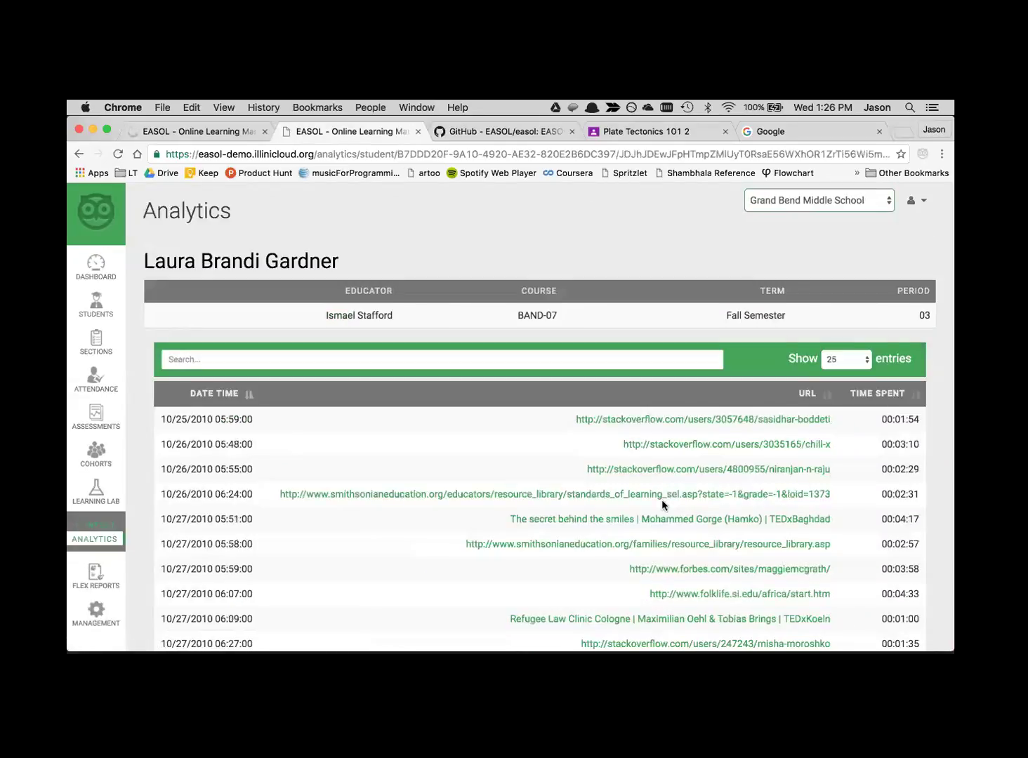
pyautogui.scroll(-1, 662, 499)
pyautogui.scroll(-2, 744, 435)
pyautogui.scroll(-2, 746, 501)
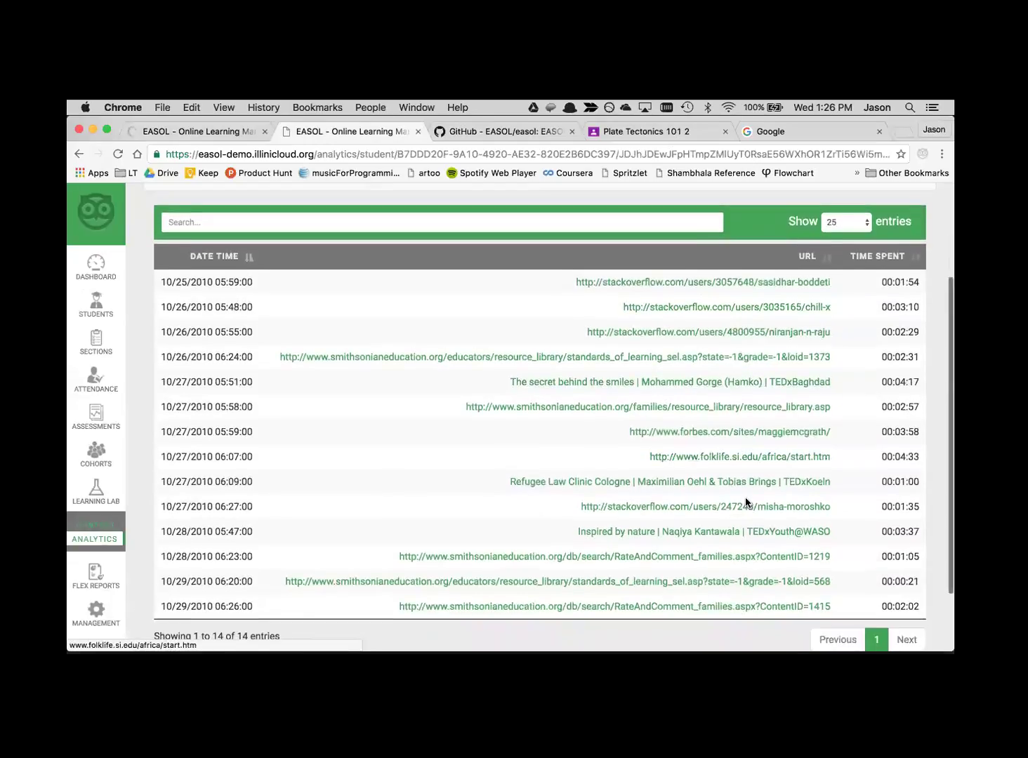
pyautogui.scroll(-2, 903, 295)
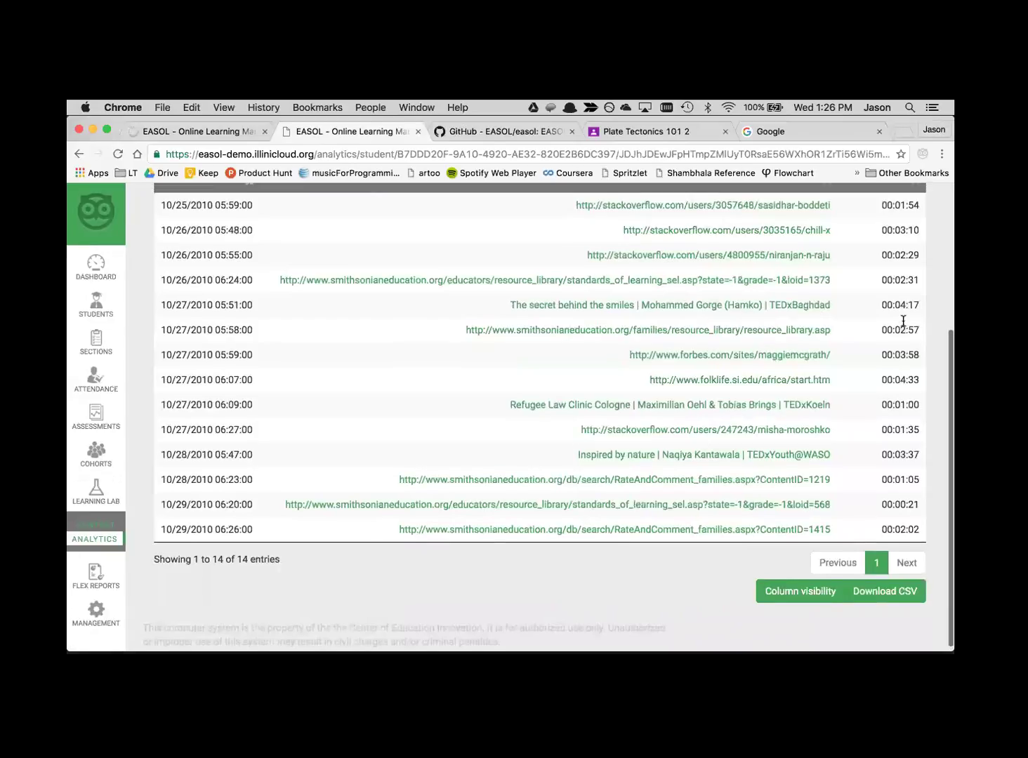
pyautogui.scroll(3, 905, 321)
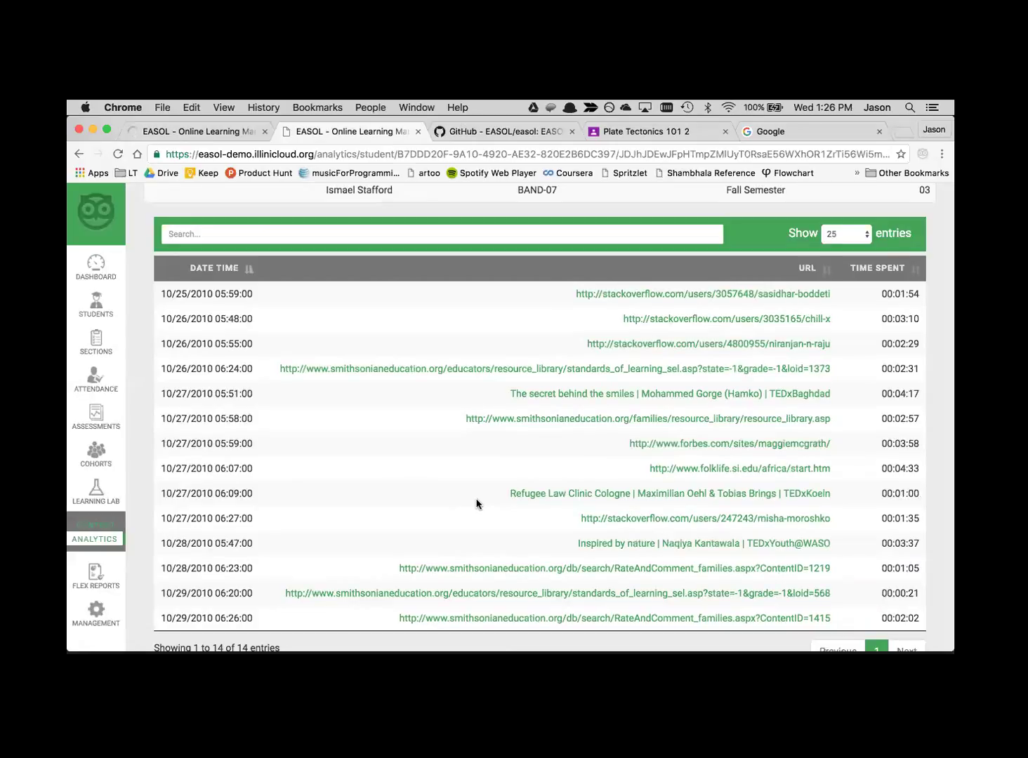
# Go to the Dashboard, then switch to the other EASOL session's dashboard with the Assessment charts.
pyautogui.click(103, 263)
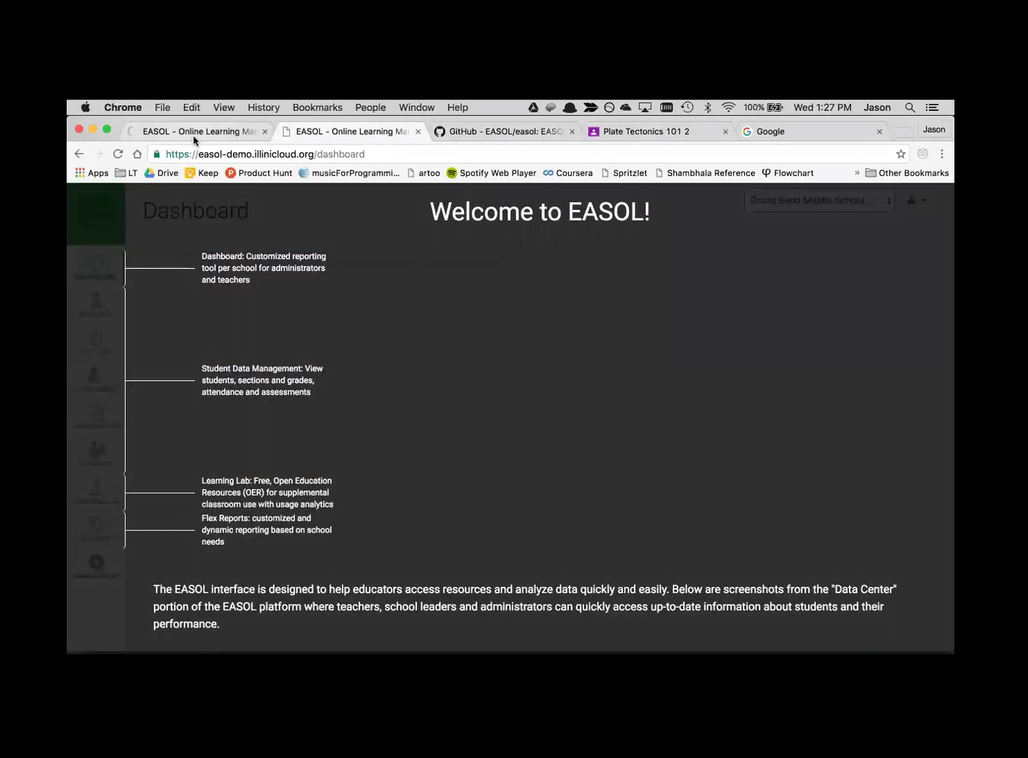
pyautogui.click(194, 134)
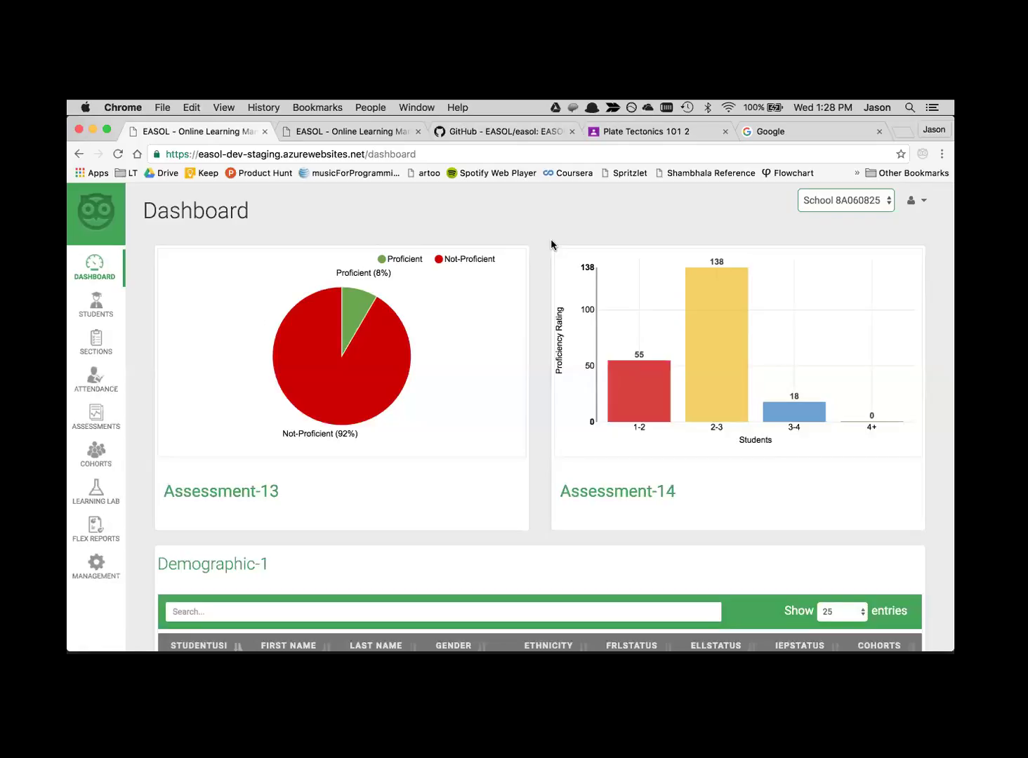
pyautogui.click(773, 131)
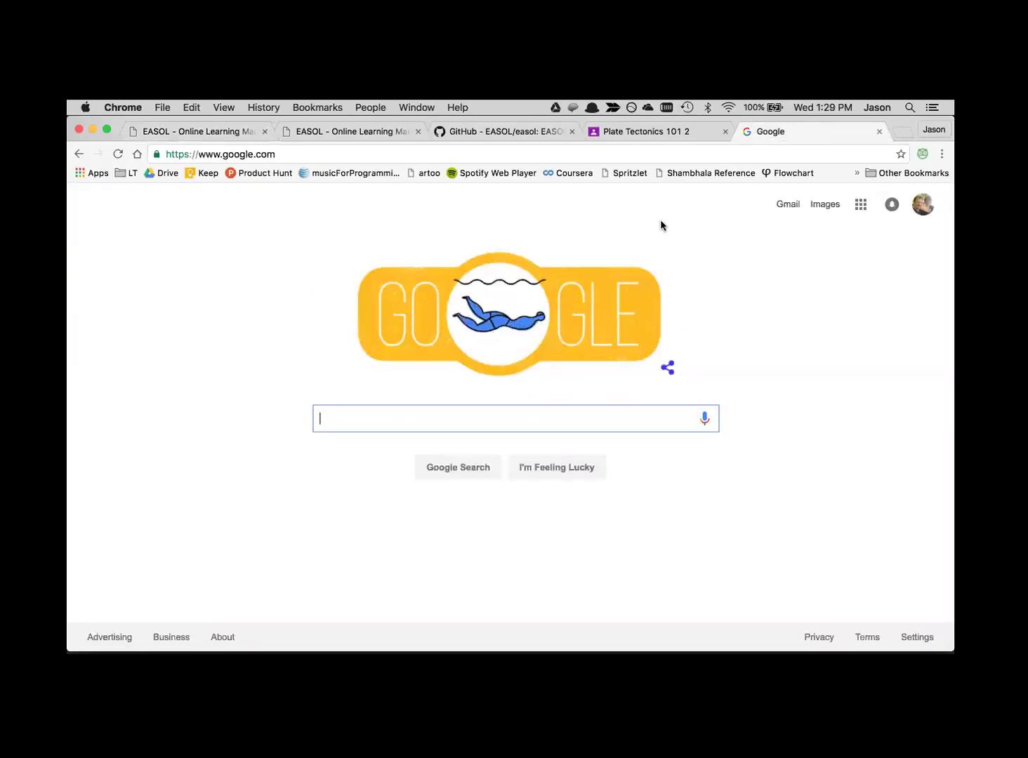
pyautogui.click(305, 232)
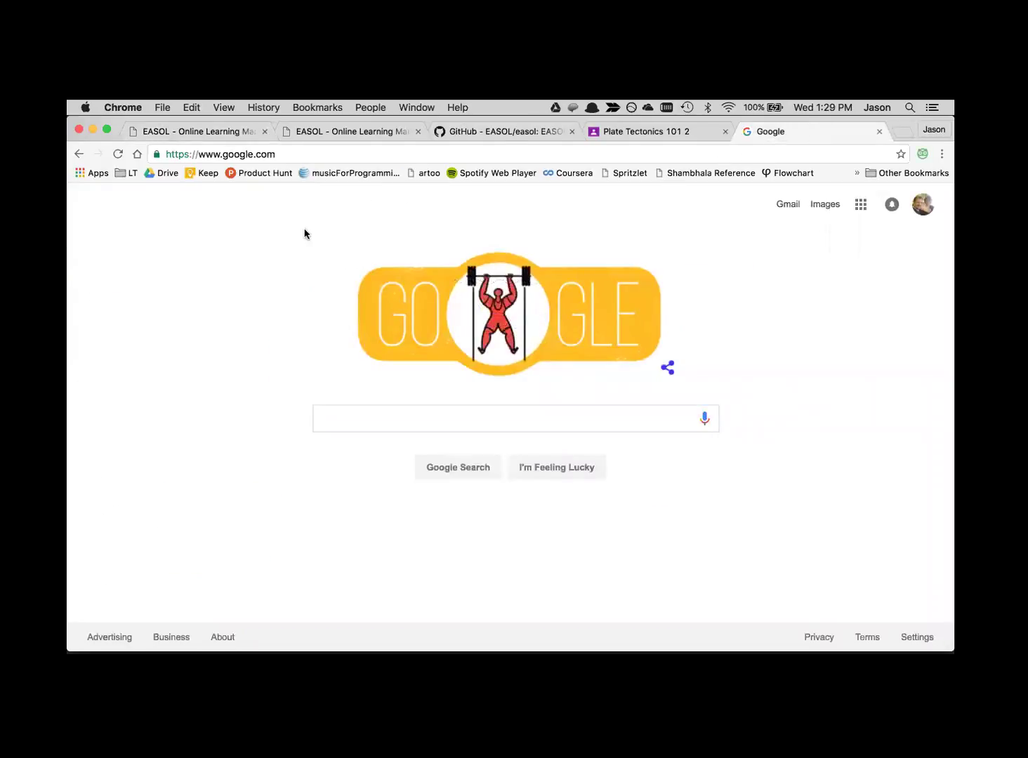
pyautogui.click(284, 155)
pyautogui.write('talend')
pyautogui.press('Return')
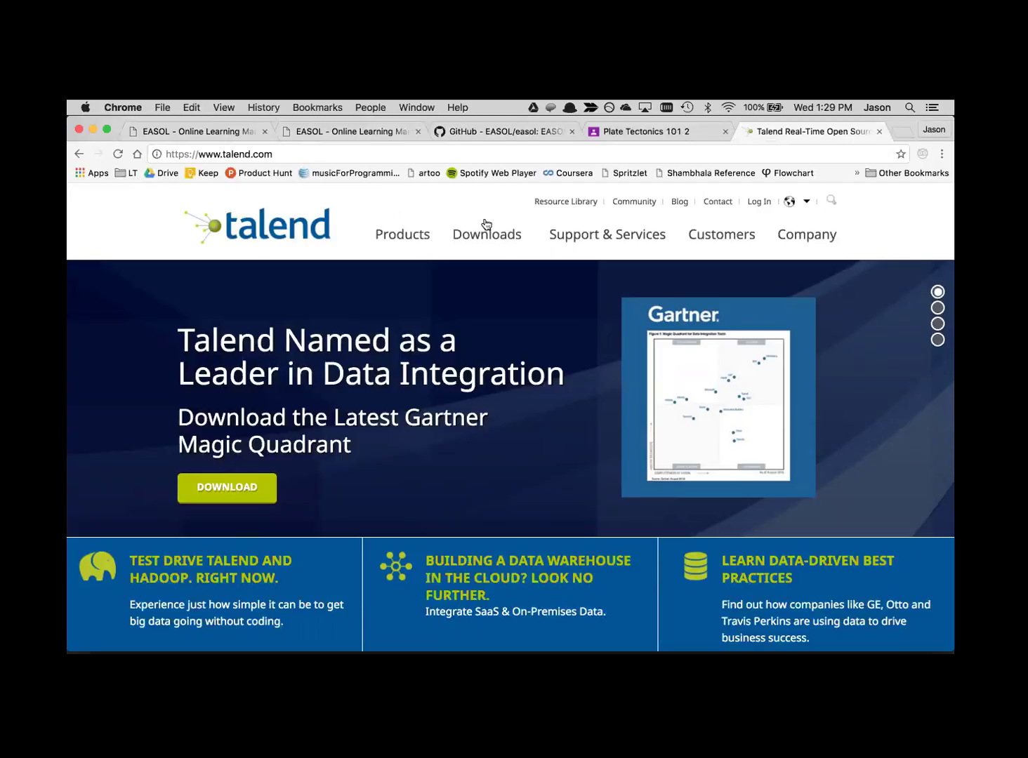
# Look over Talend's Products page, then return to the EASOL Dashboard tab.
pyautogui.click(404, 236)
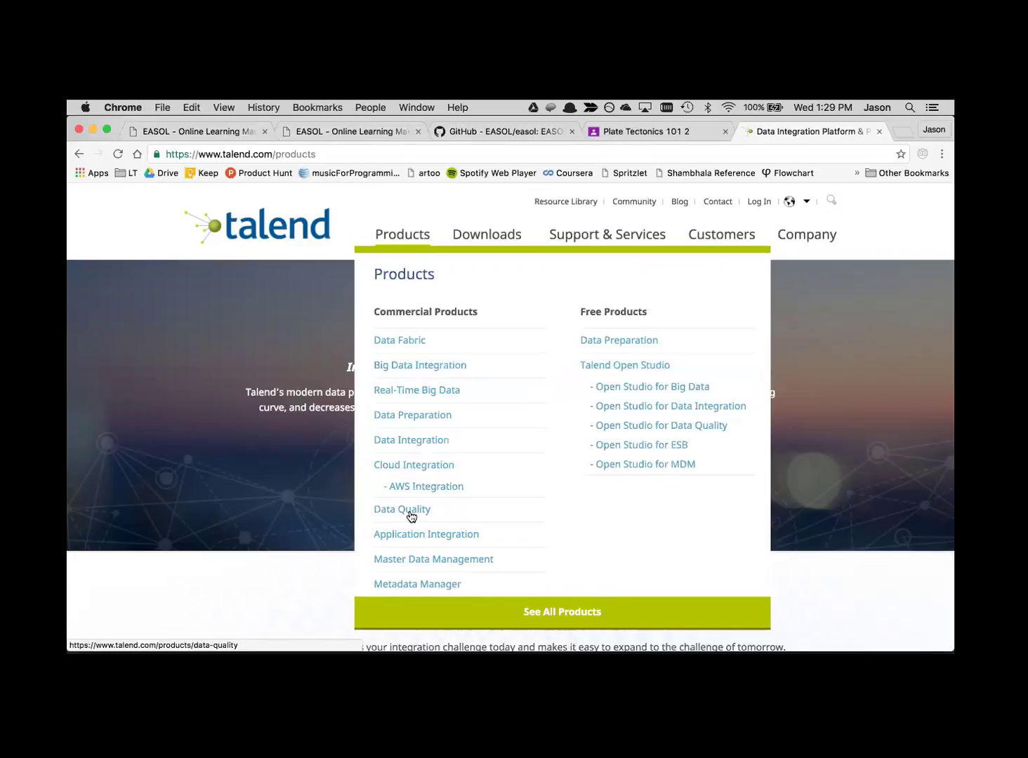
pyautogui.click(203, 132)
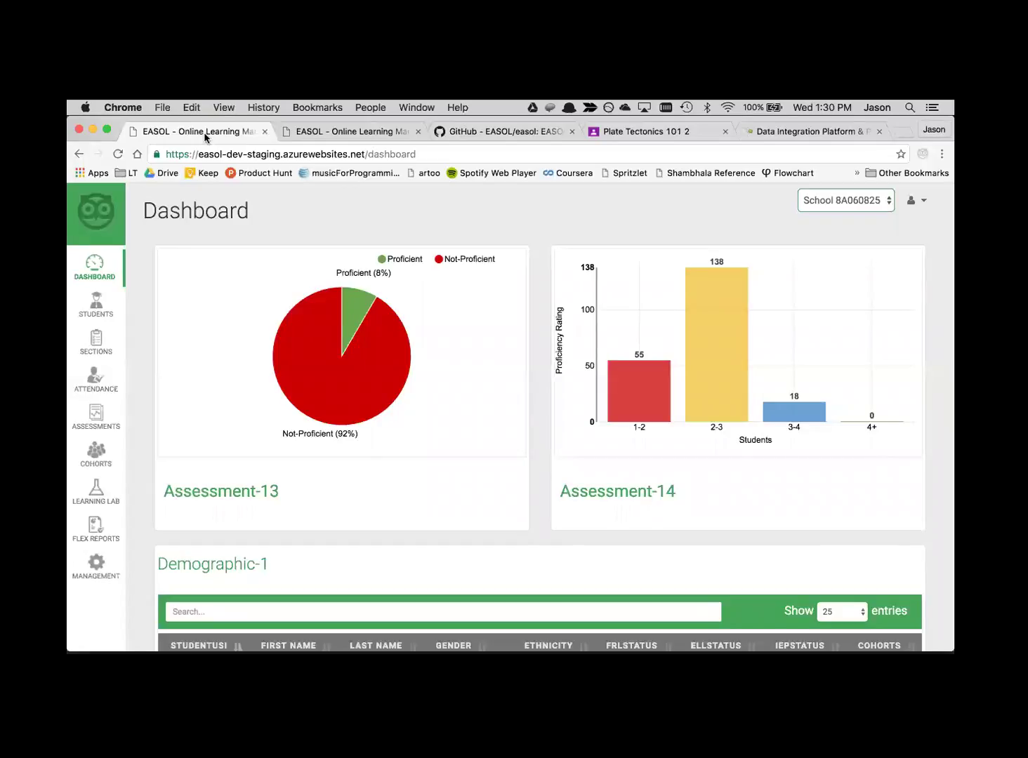
# Go to Data Management from the expanded Management menu.
pyautogui.click(99, 564)
pyautogui.scroll(-2, 100, 620)
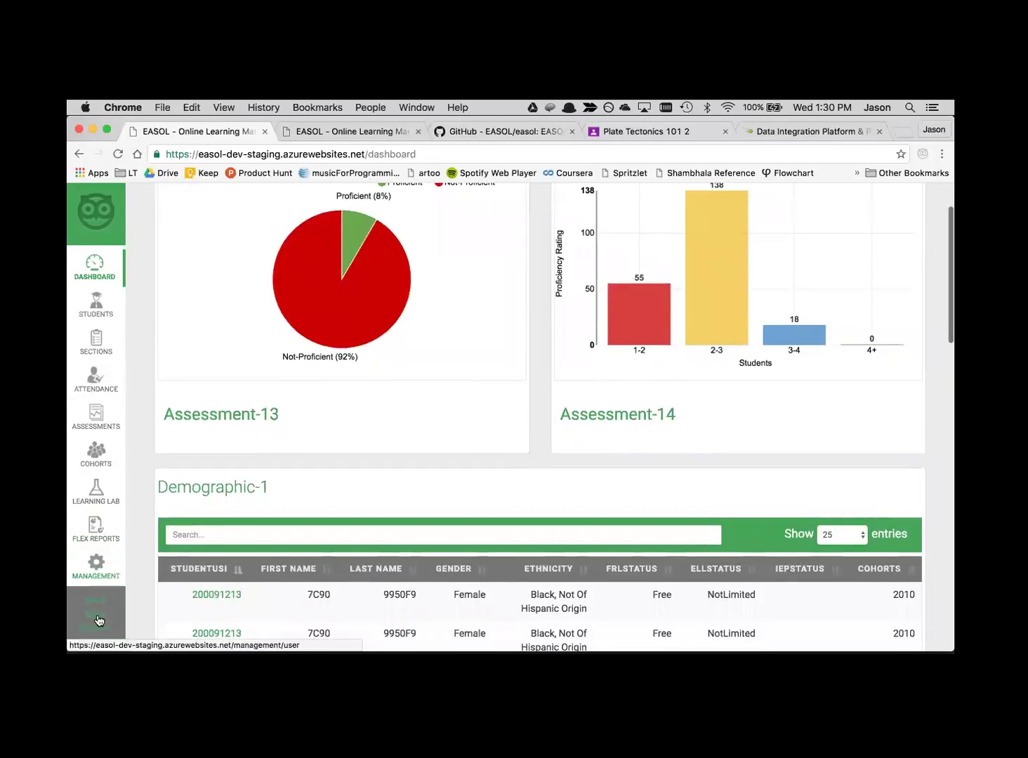
pyautogui.click(97, 603)
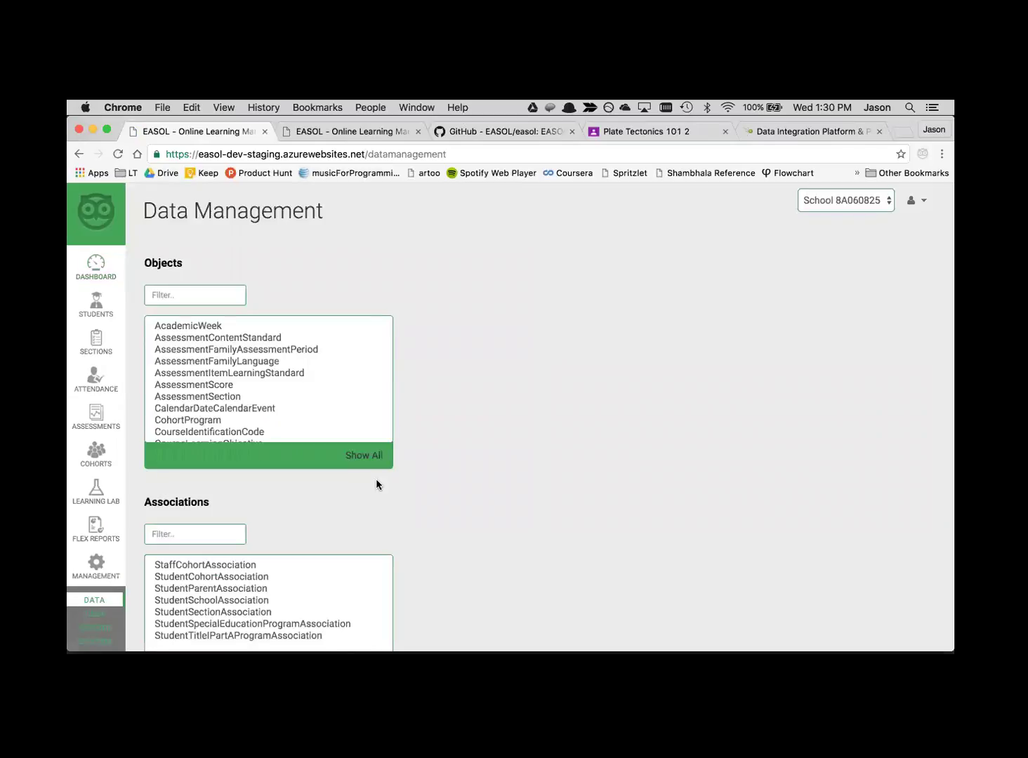
pyautogui.scroll(-3, 280, 375)
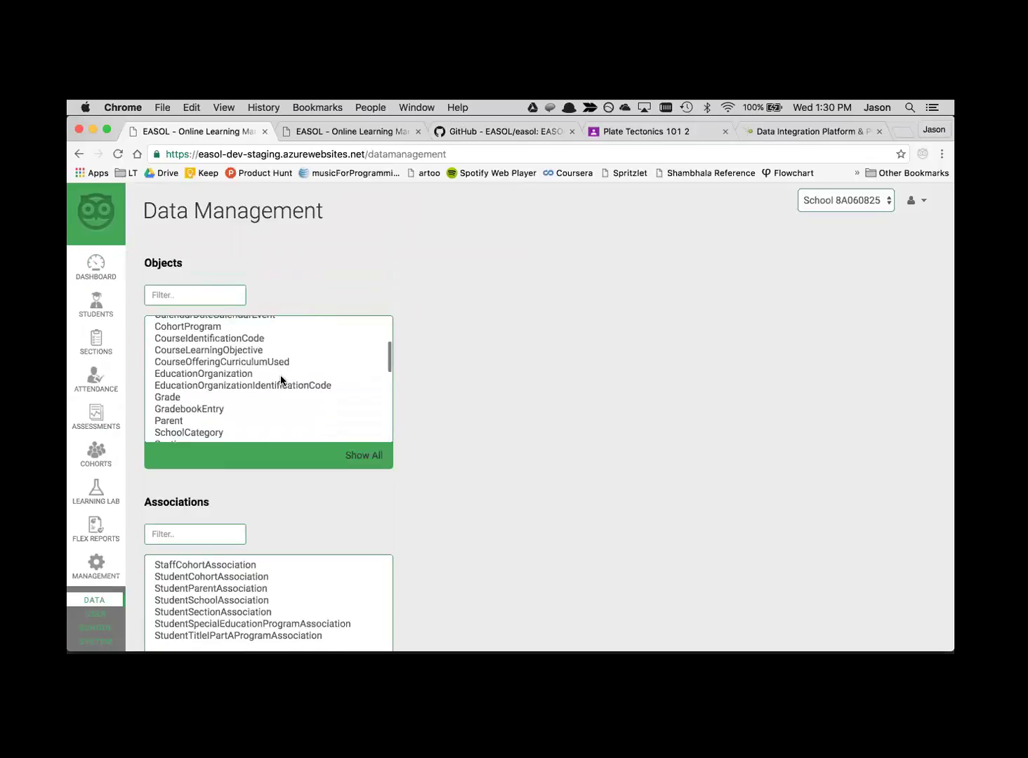
pyautogui.scroll(-2, 280, 374)
# Select Grade and scroll through its table information and column definitions.
pyautogui.click(199, 356)
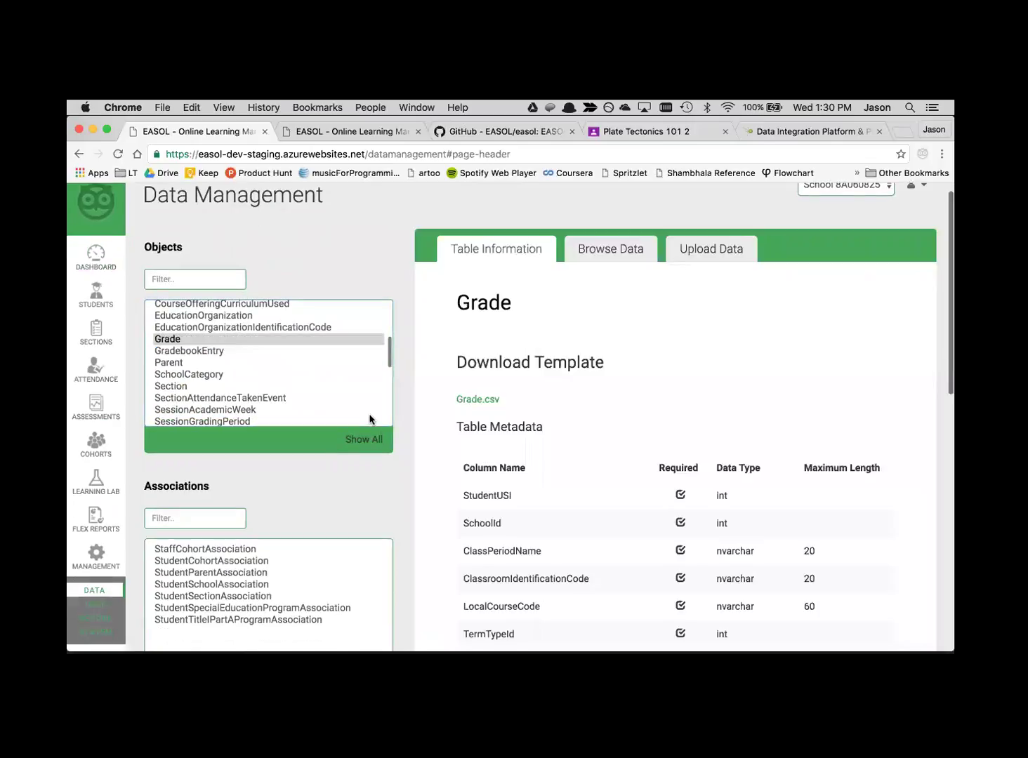
pyautogui.scroll(-3, 579, 400)
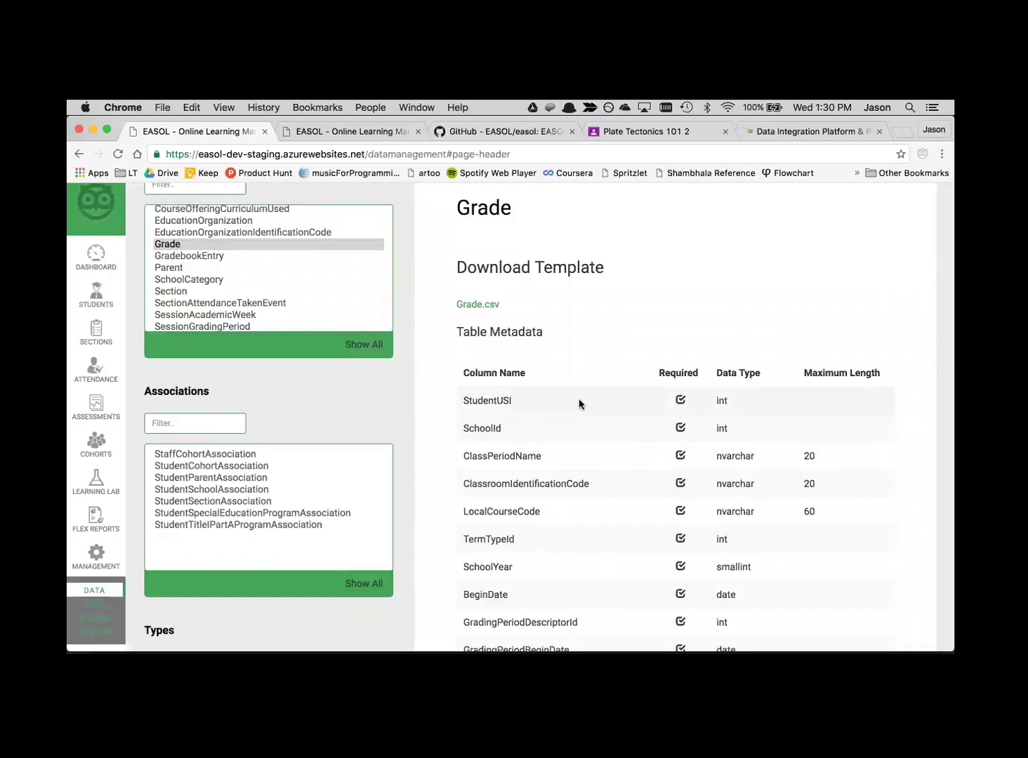
pyautogui.scroll(3, 578, 401)
pyautogui.scroll(-4, 692, 298)
pyautogui.scroll(-8, 692, 297)
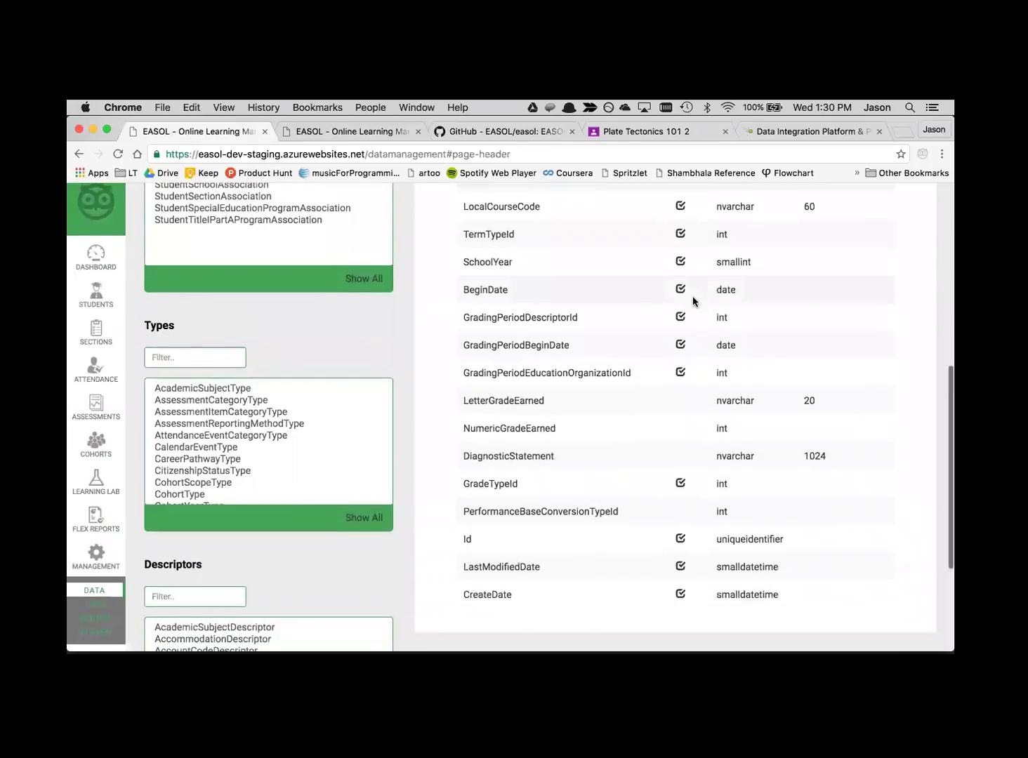
pyautogui.scroll(10, 692, 295)
# Switch among Grade's Browse Data, Upload Data and Table Information tabs to review records and the Grade.csv template.
pyautogui.click(617, 265)
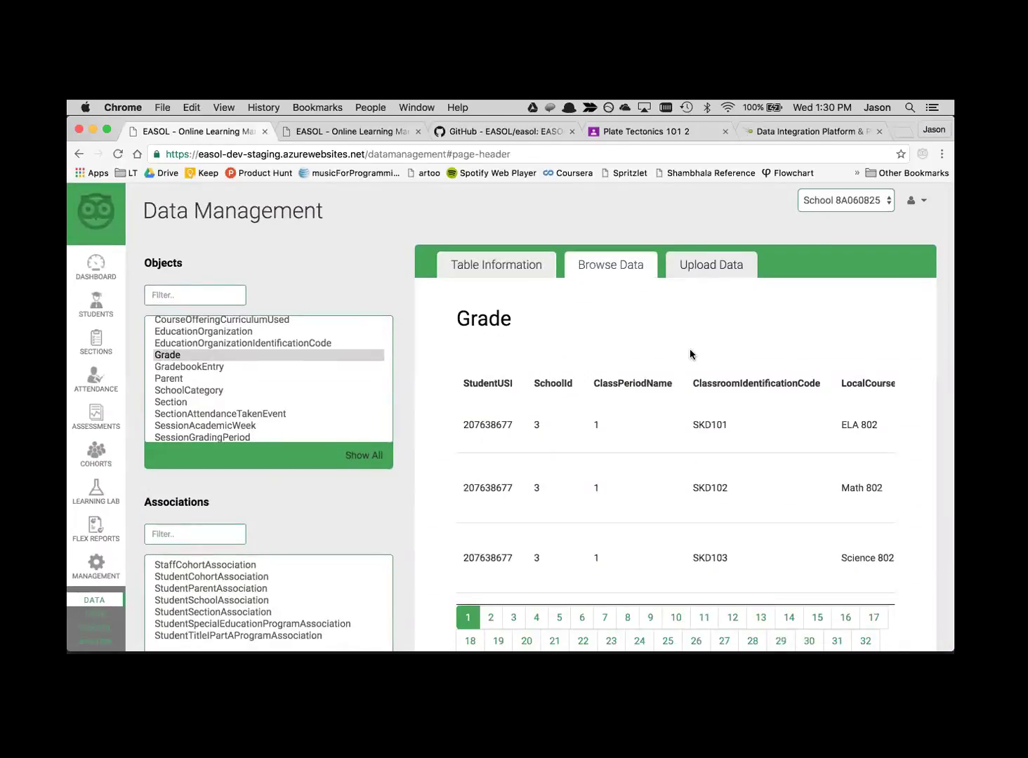
pyautogui.click(694, 265)
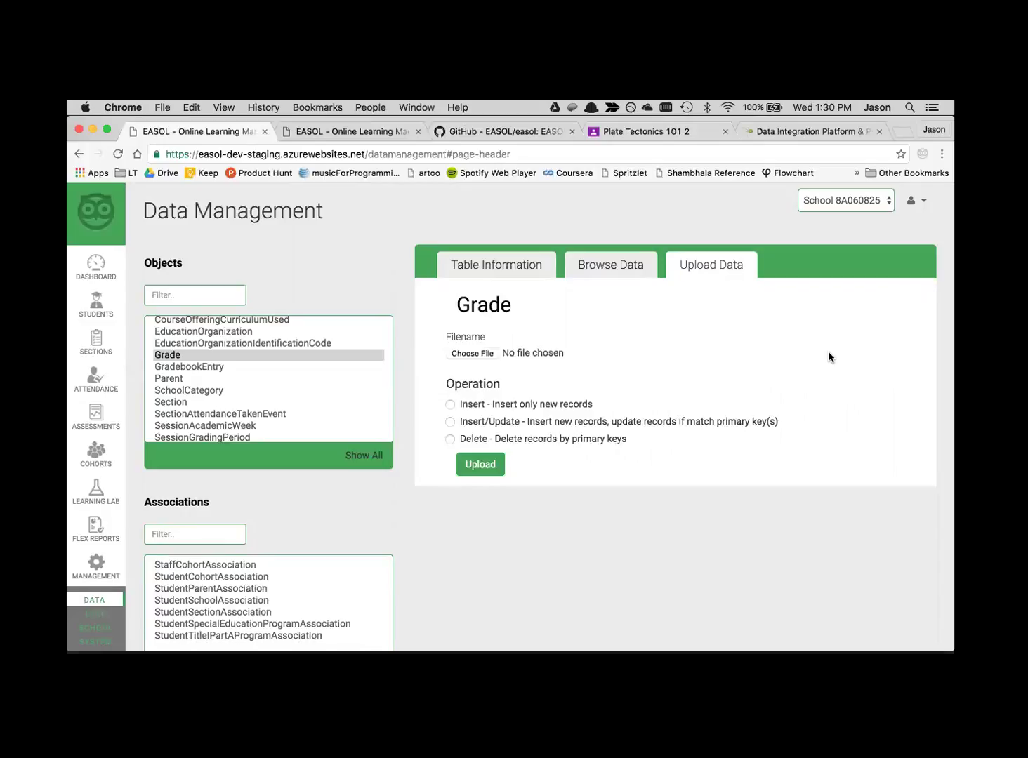
pyautogui.click(605, 269)
pyautogui.scroll(-1, 552, 398)
pyautogui.scroll(1, 552, 398)
pyautogui.click(499, 271)
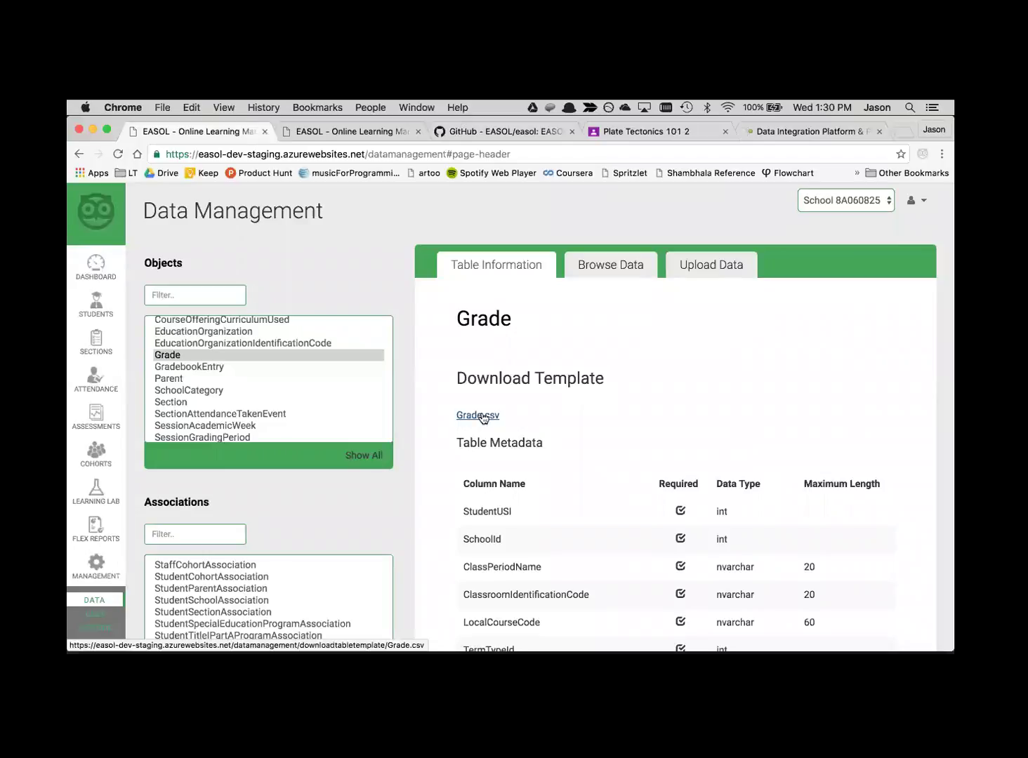
# Return to Grade's Upload Data tab offering insert, insert/update and delete operations.
pyautogui.click(727, 275)
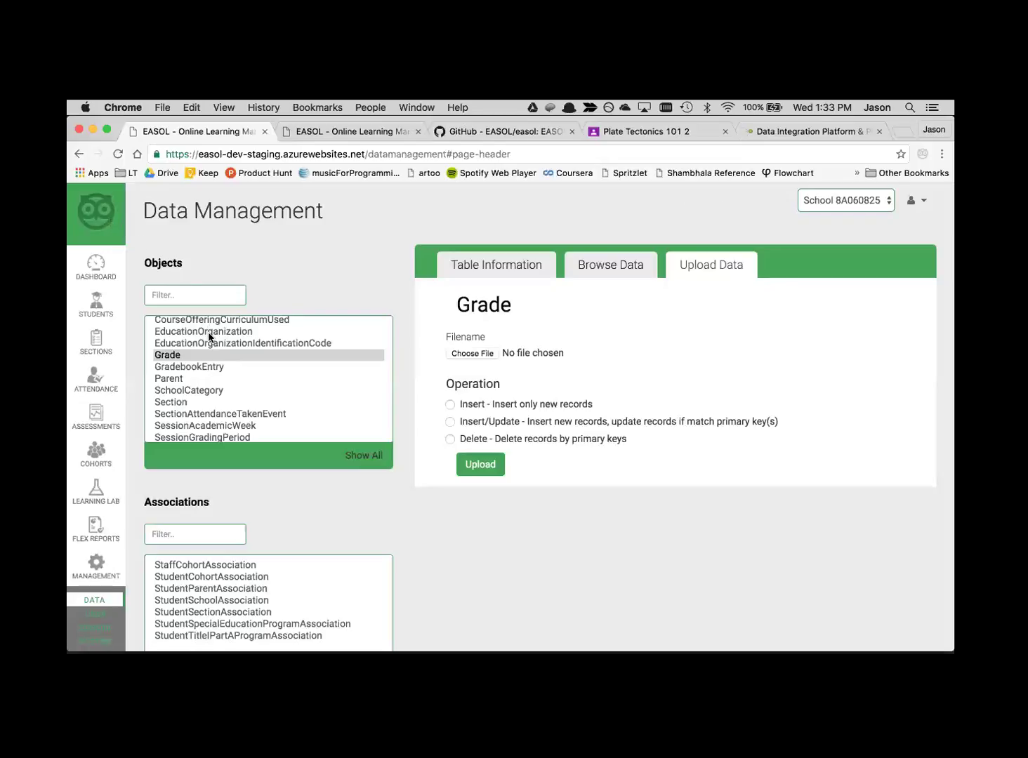
# From Learning Lab content, open the Flex Reports list and edit the Assessment-11 report.
pyautogui.moveTo(97, 492)
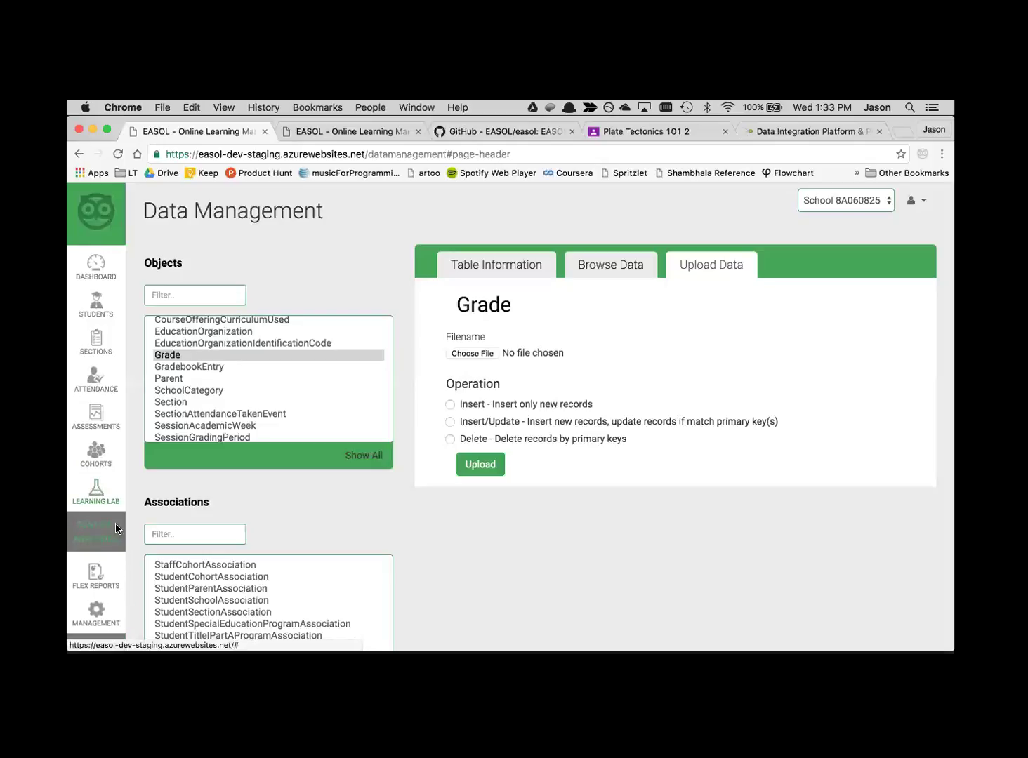
pyautogui.click(107, 538)
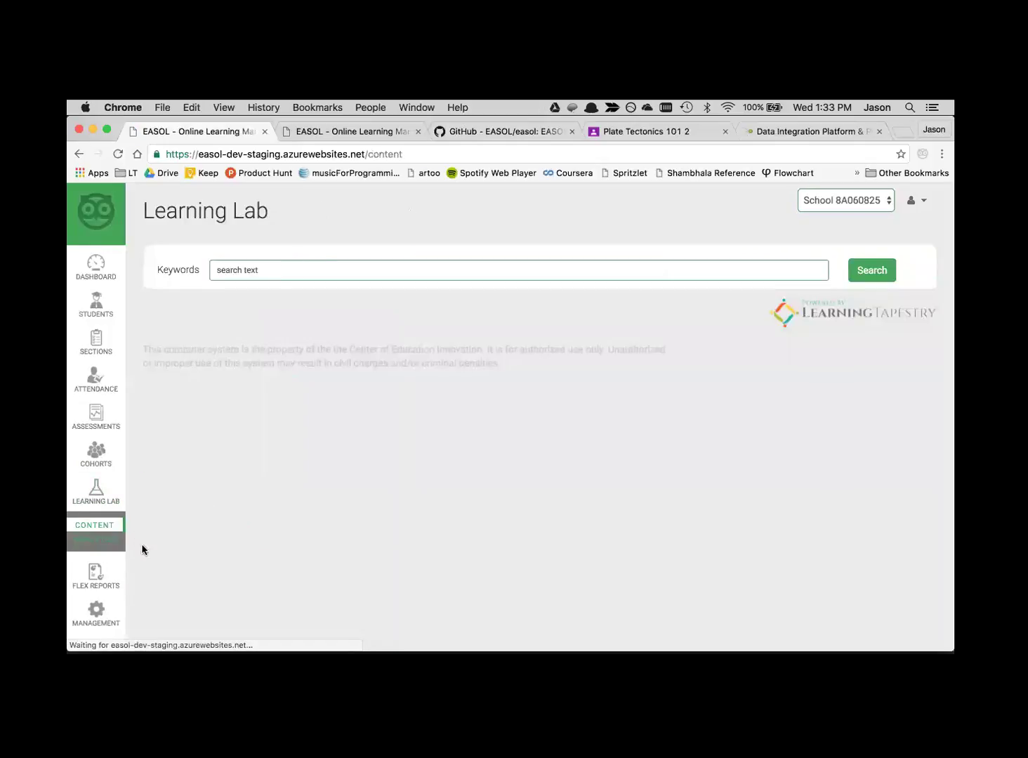
pyautogui.click(92, 587)
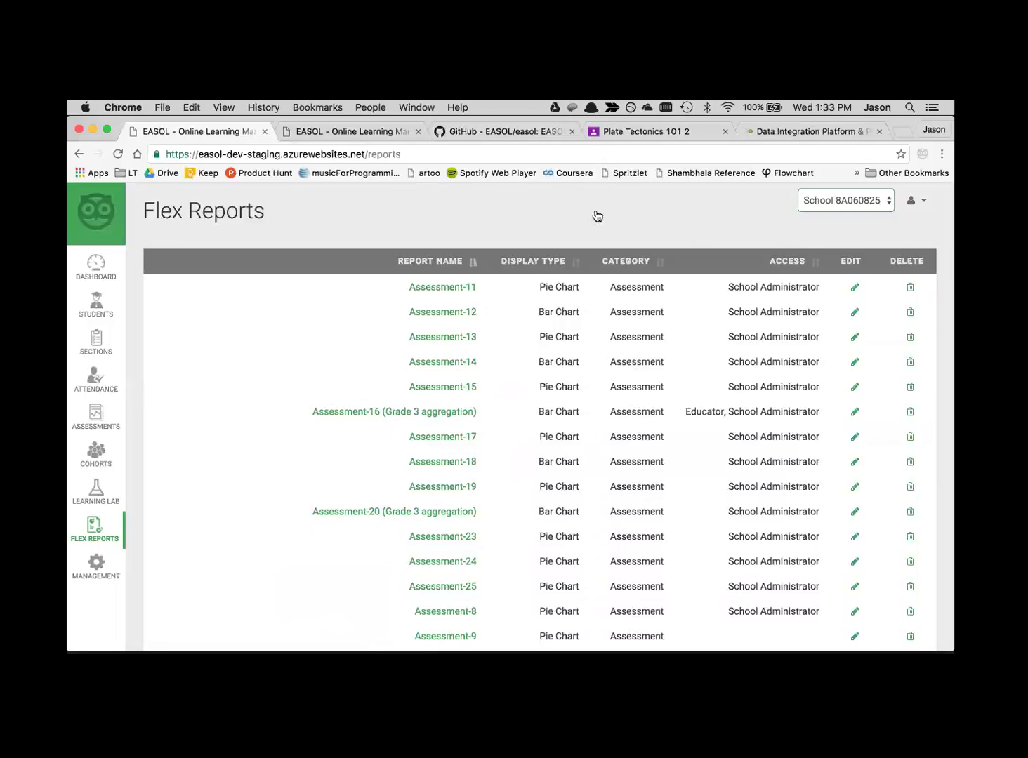
pyautogui.click(855, 287)
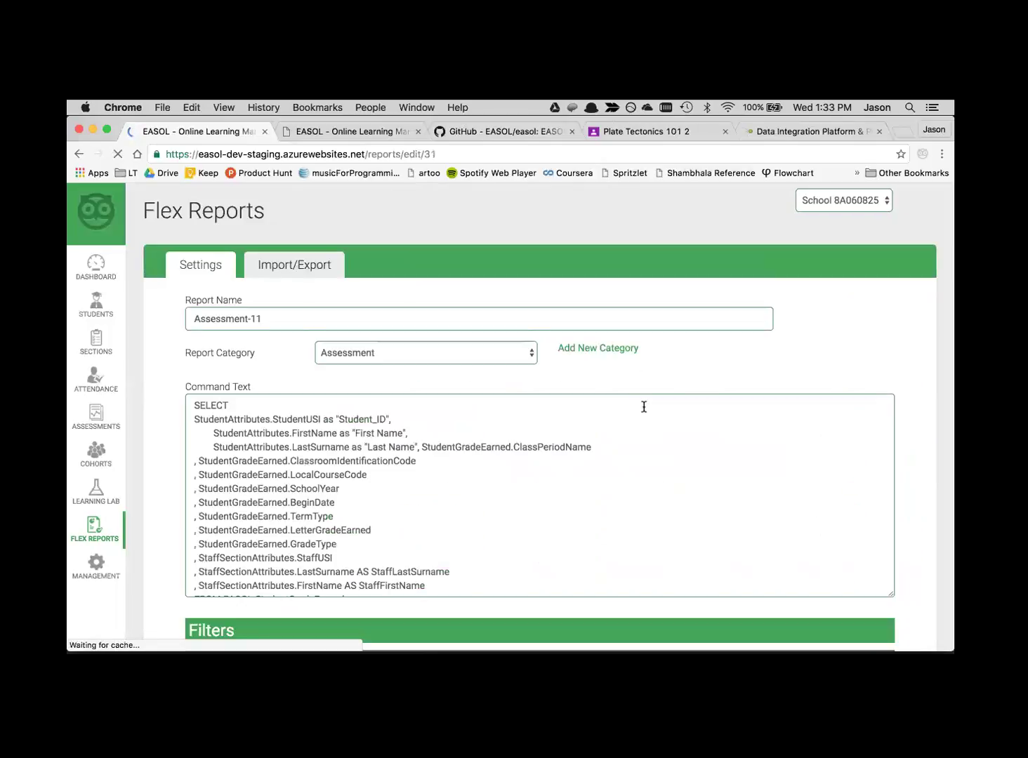
# Scroll through the Assessment-11 report form, then show its Import/Export options.
pyautogui.scroll(-5, 643, 407)
pyautogui.scroll(-10, 644, 408)
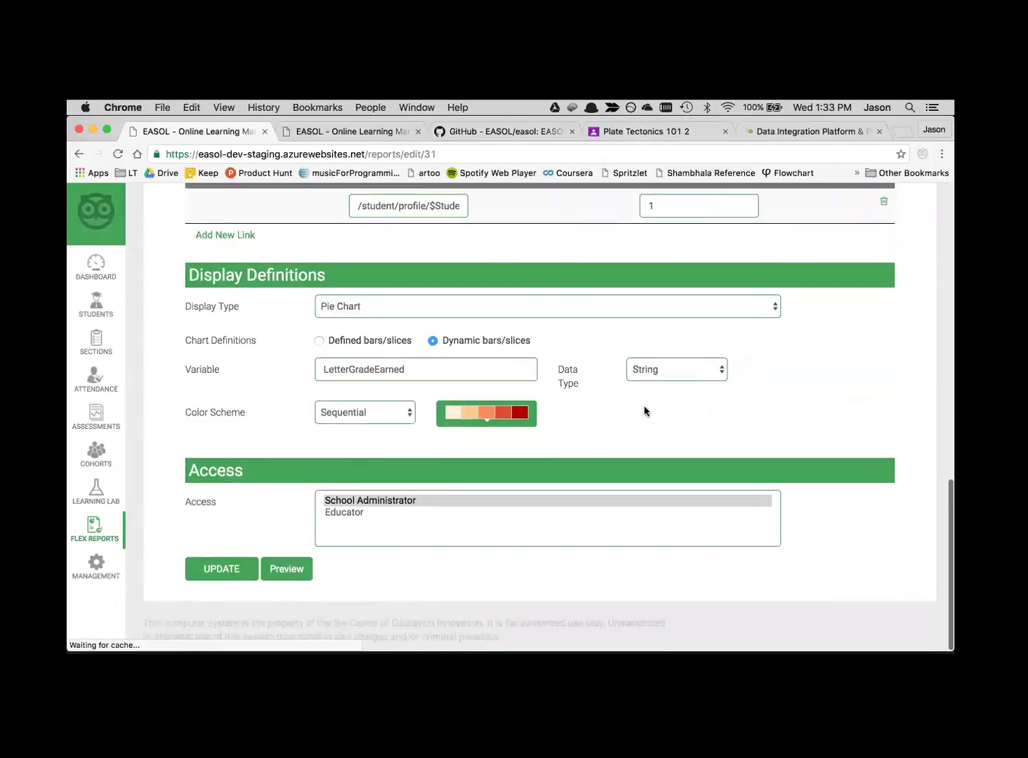
pyautogui.scroll(2, 495, 570)
pyautogui.scroll(-2, 495, 570)
pyautogui.scroll(3, 495, 570)
pyautogui.scroll(15, 495, 570)
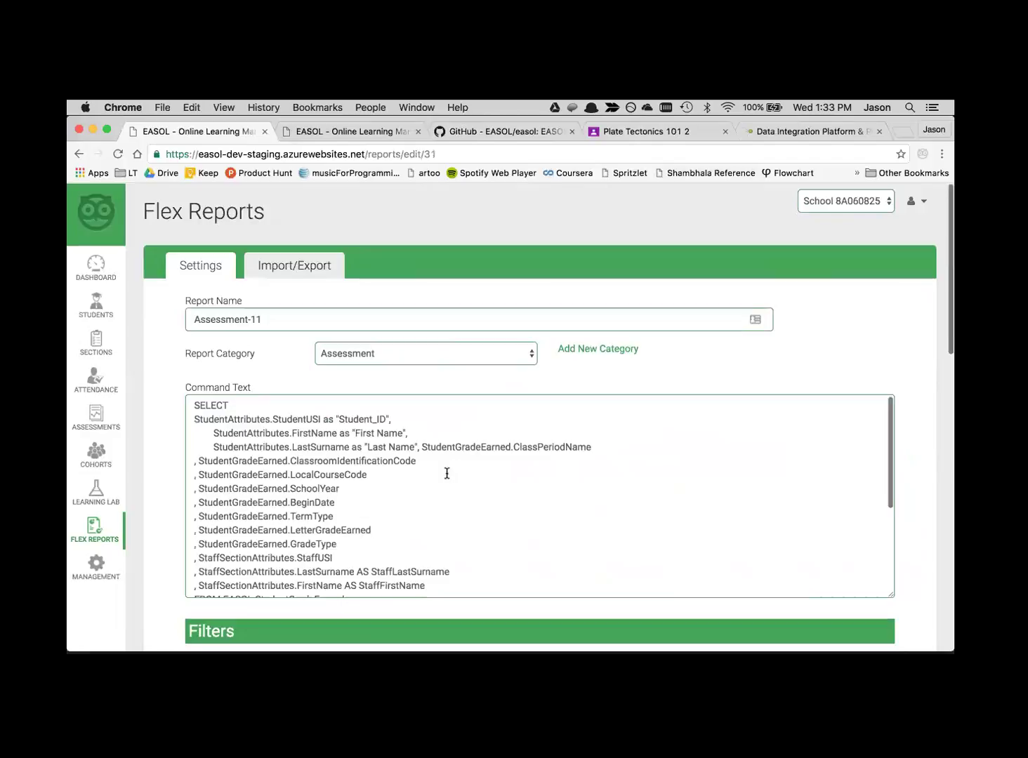
pyautogui.click(286, 267)
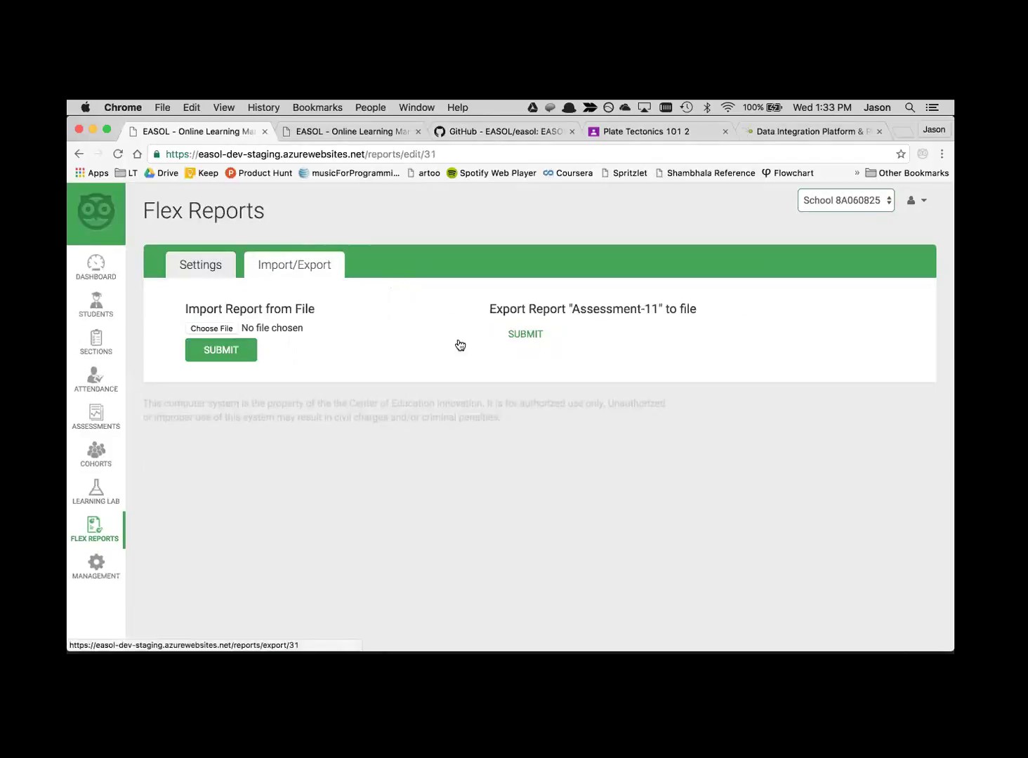
# Review the Assessment-11 Settings form and Command Text, then return to its Import/Export options.
pyautogui.click(198, 272)
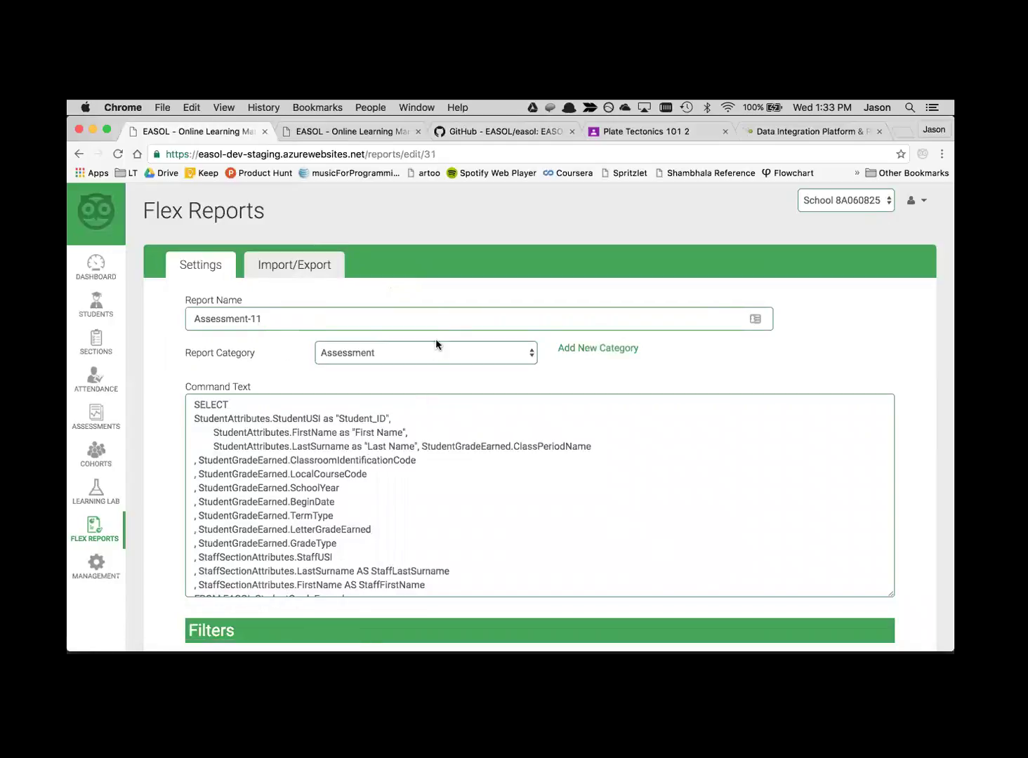
pyautogui.scroll(-5, 461, 448)
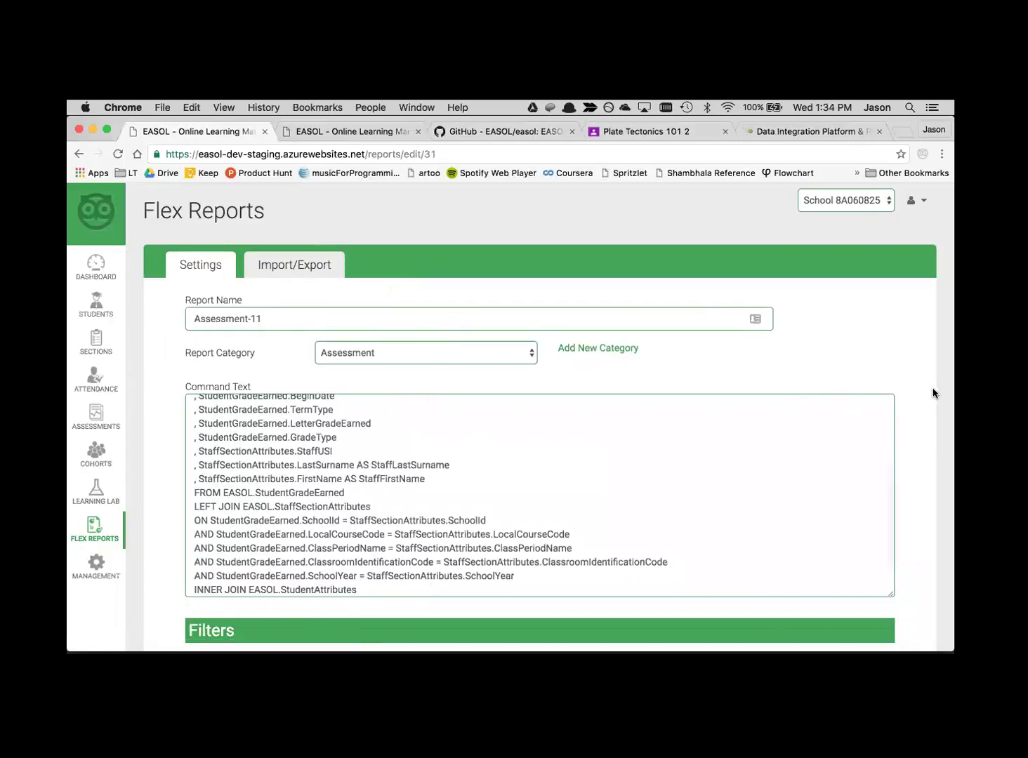
pyautogui.scroll(-10, 934, 392)
pyautogui.scroll(10, 933, 393)
pyautogui.click(302, 265)
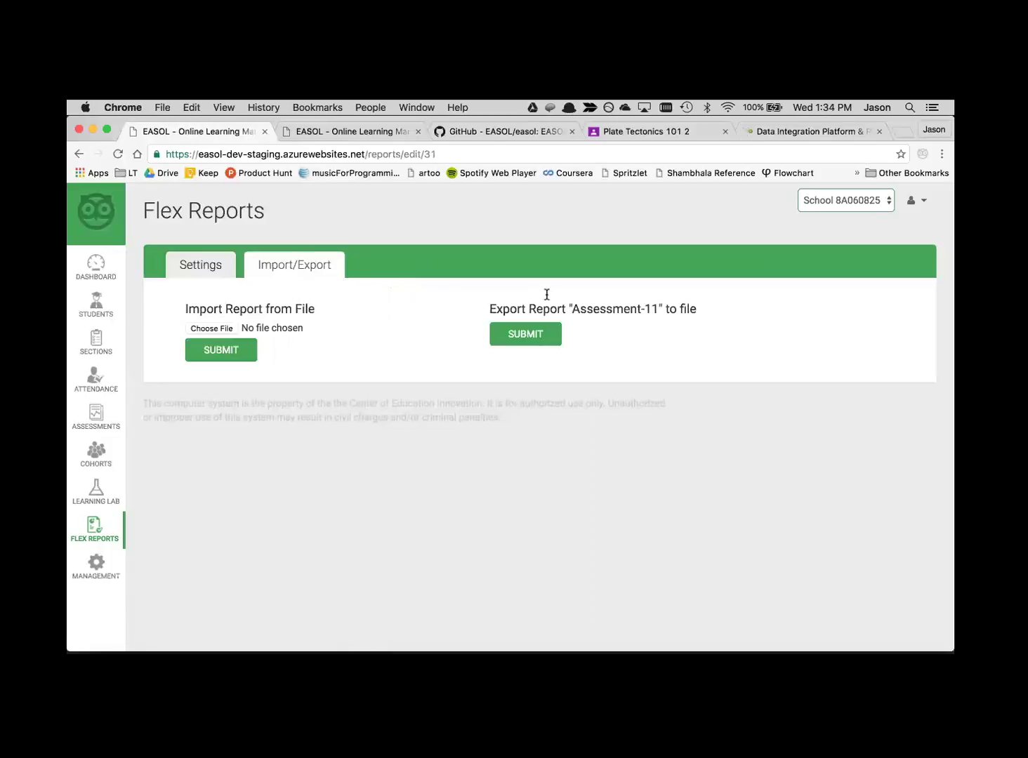